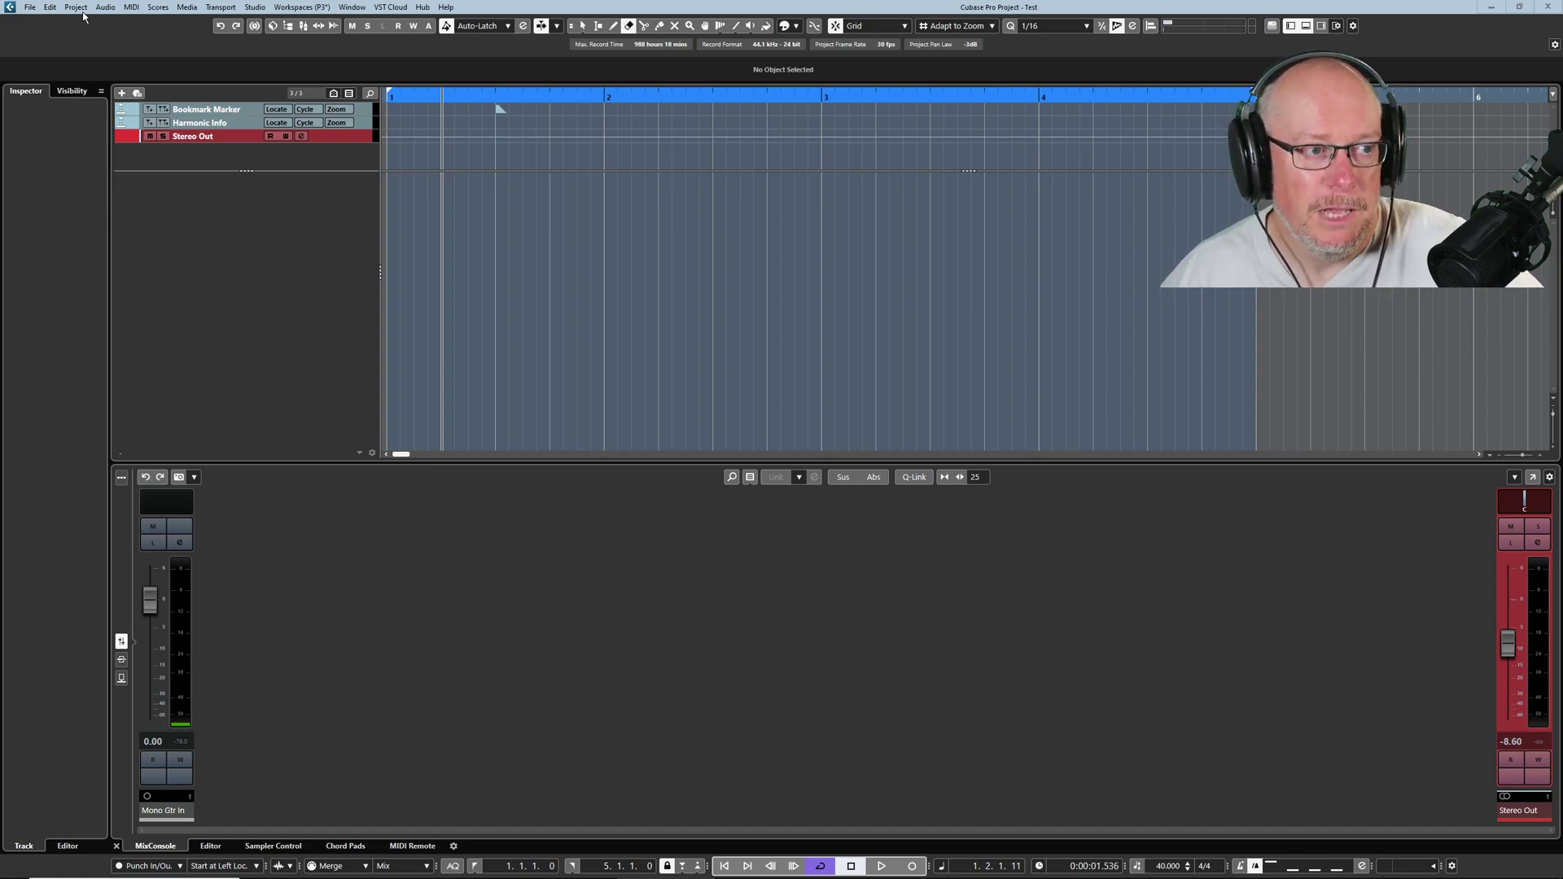
Close the current Test project from the File menu.
click(29, 8)
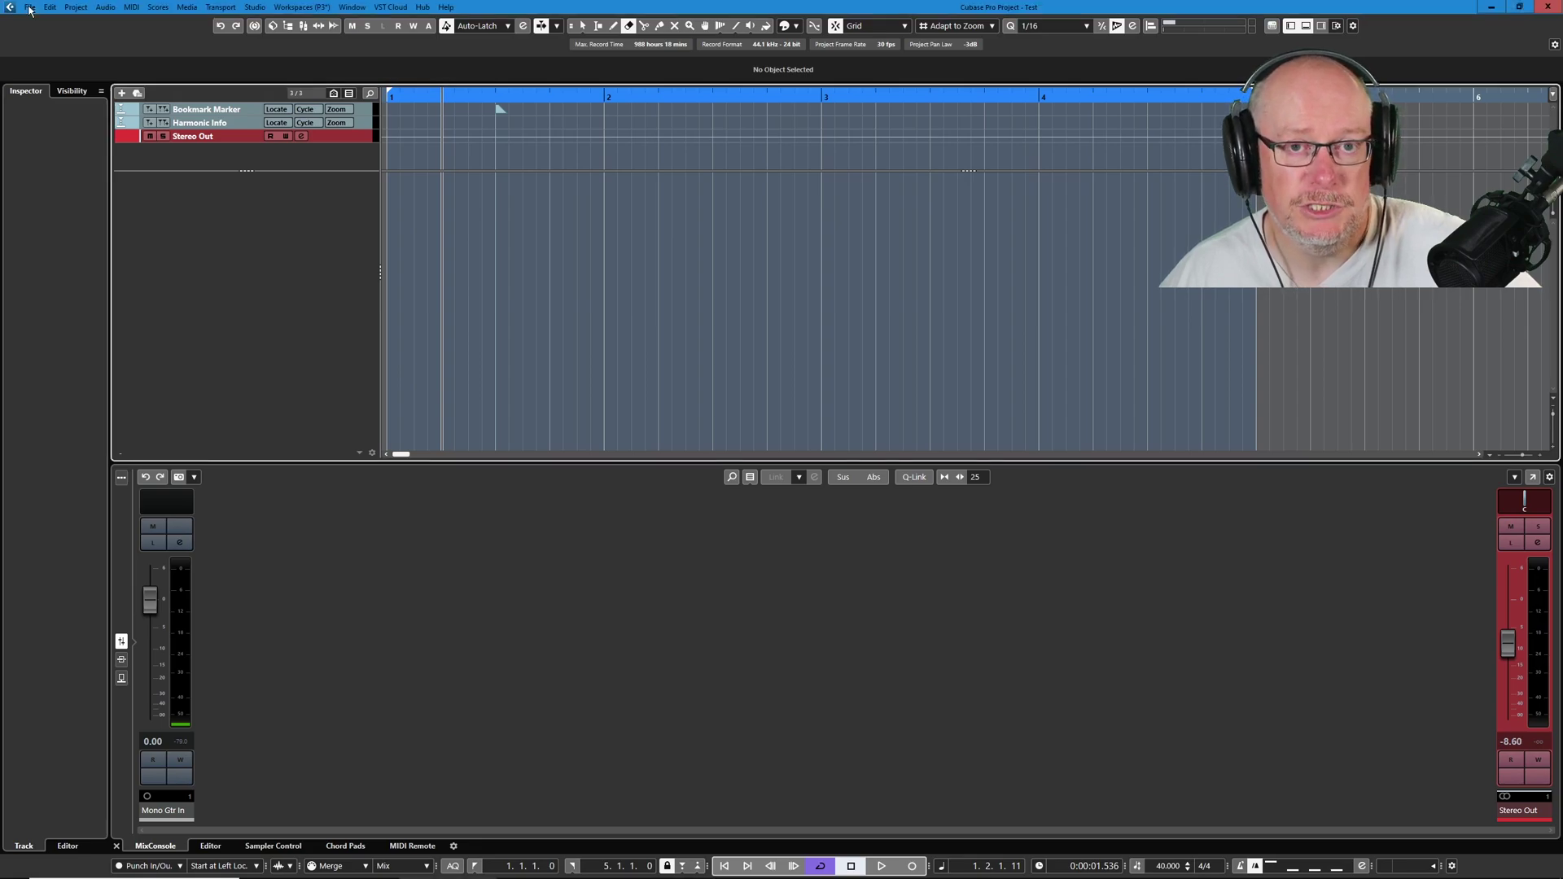
click(29, 7)
click(49, 76)
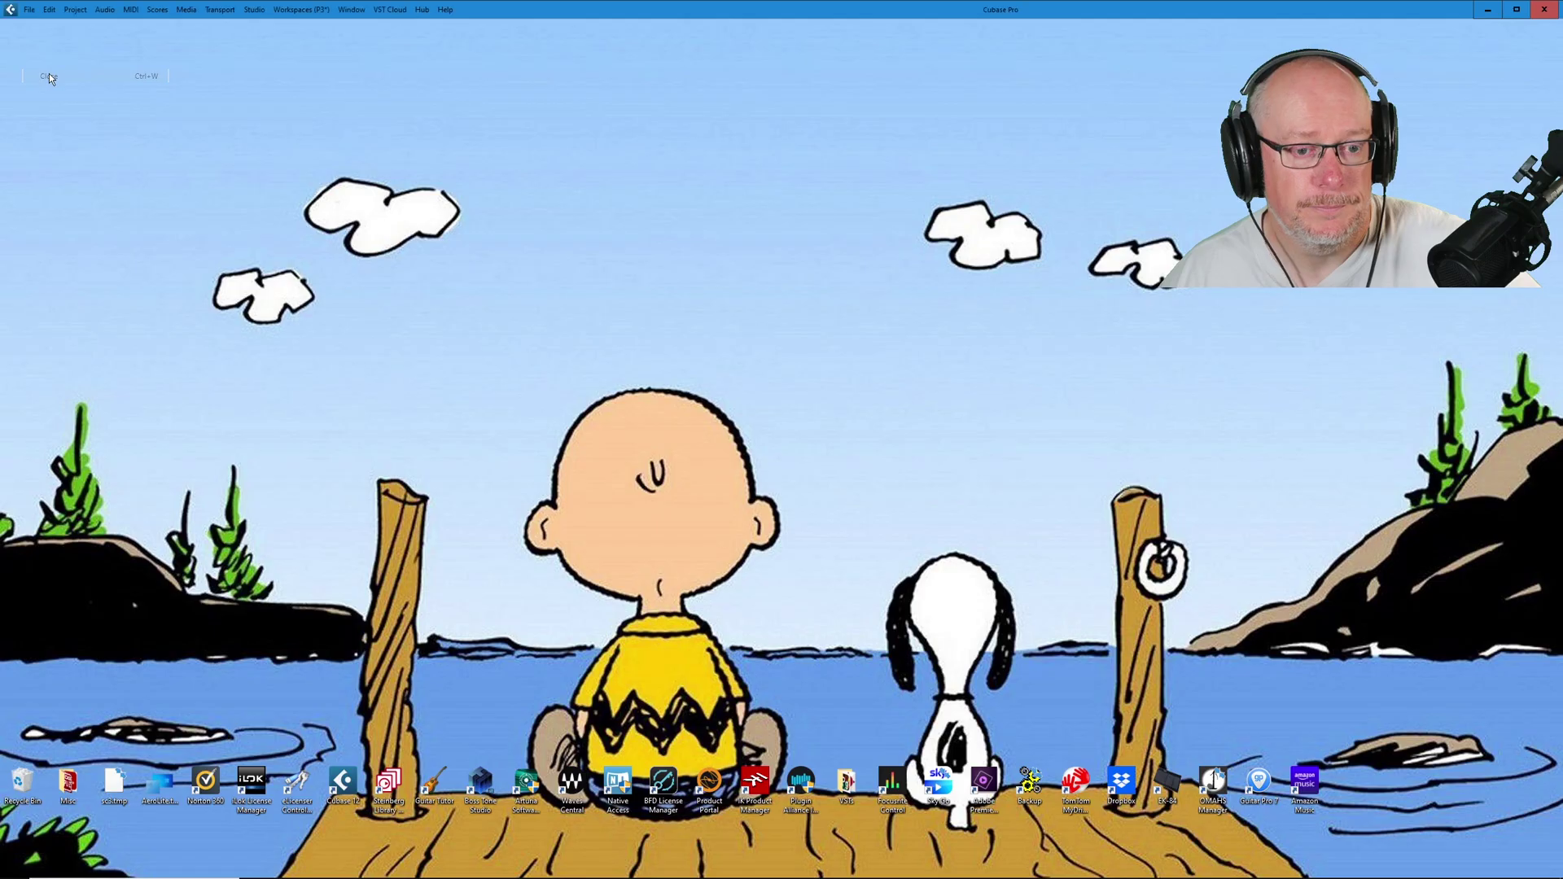
Open the Hub and select the personal standard template under Recording.
click(404, 10)
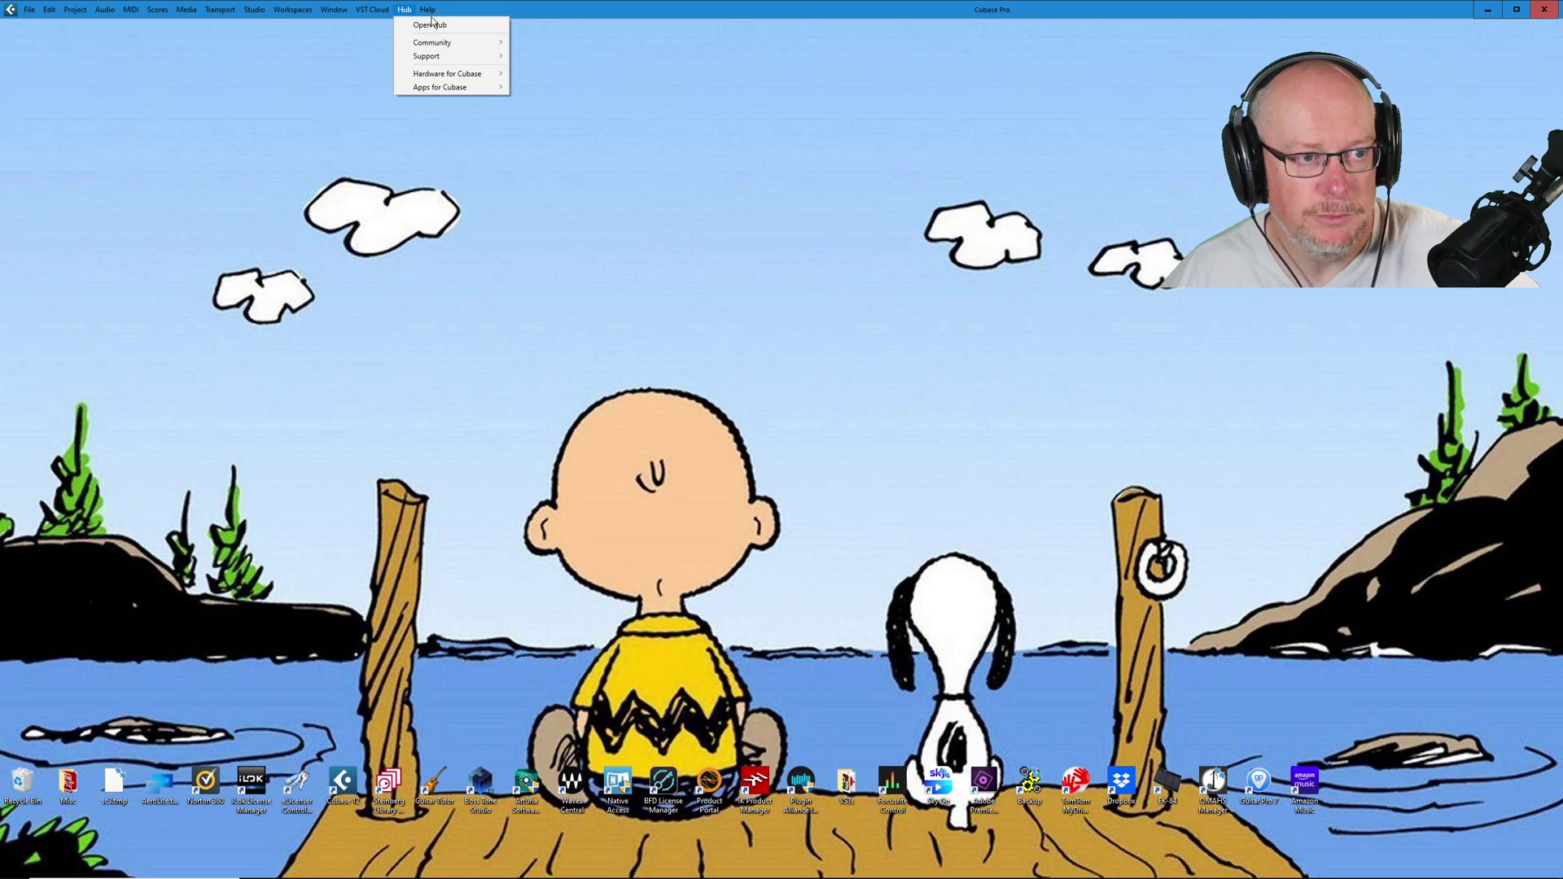
click(428, 26)
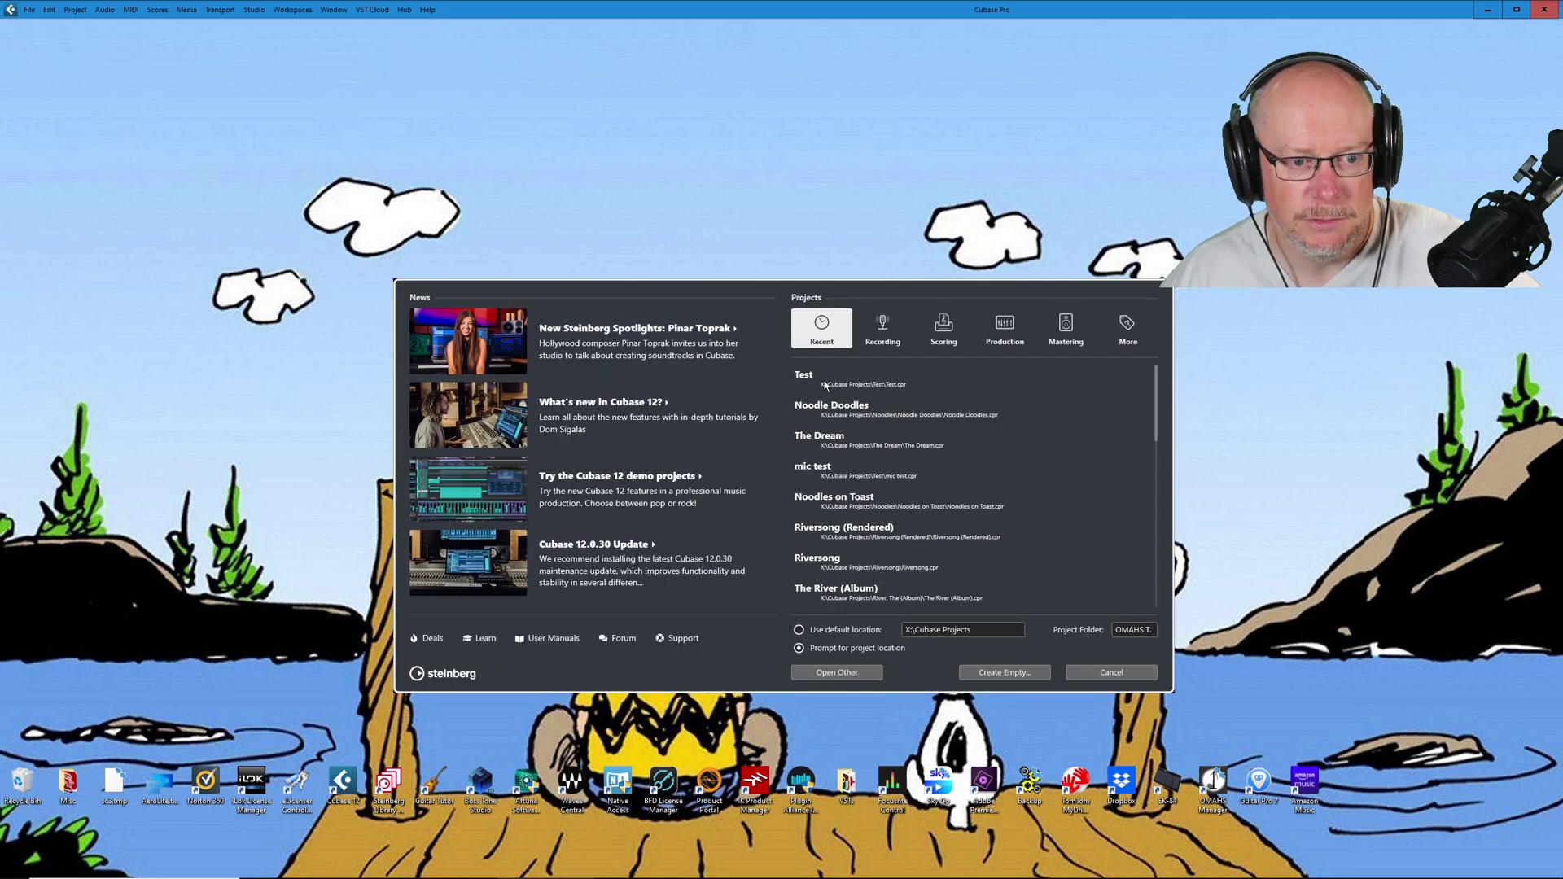
click(888, 334)
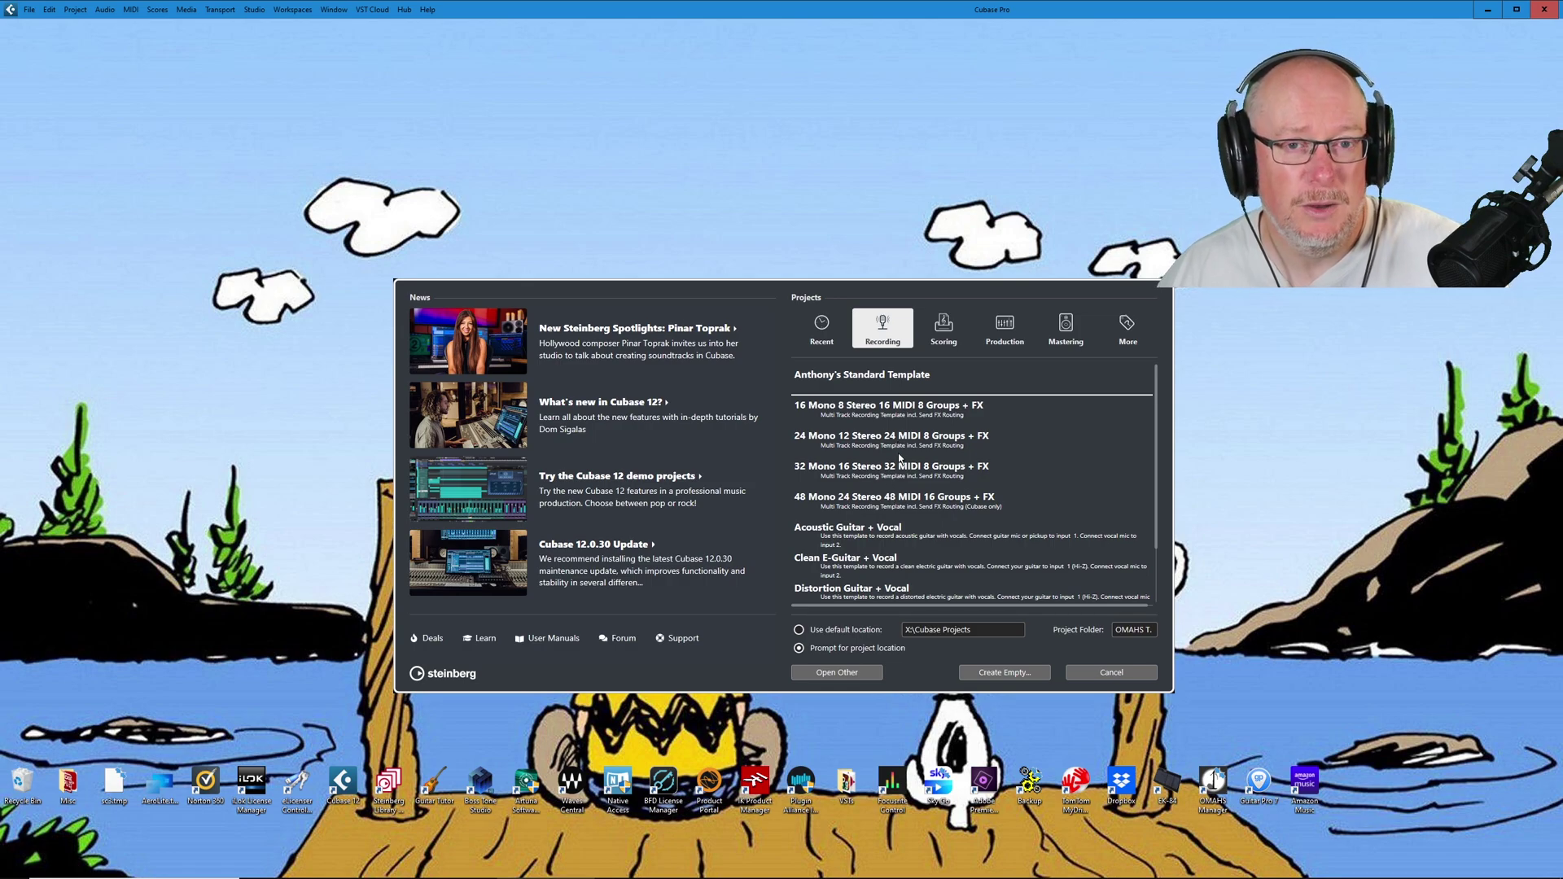
click(915, 376)
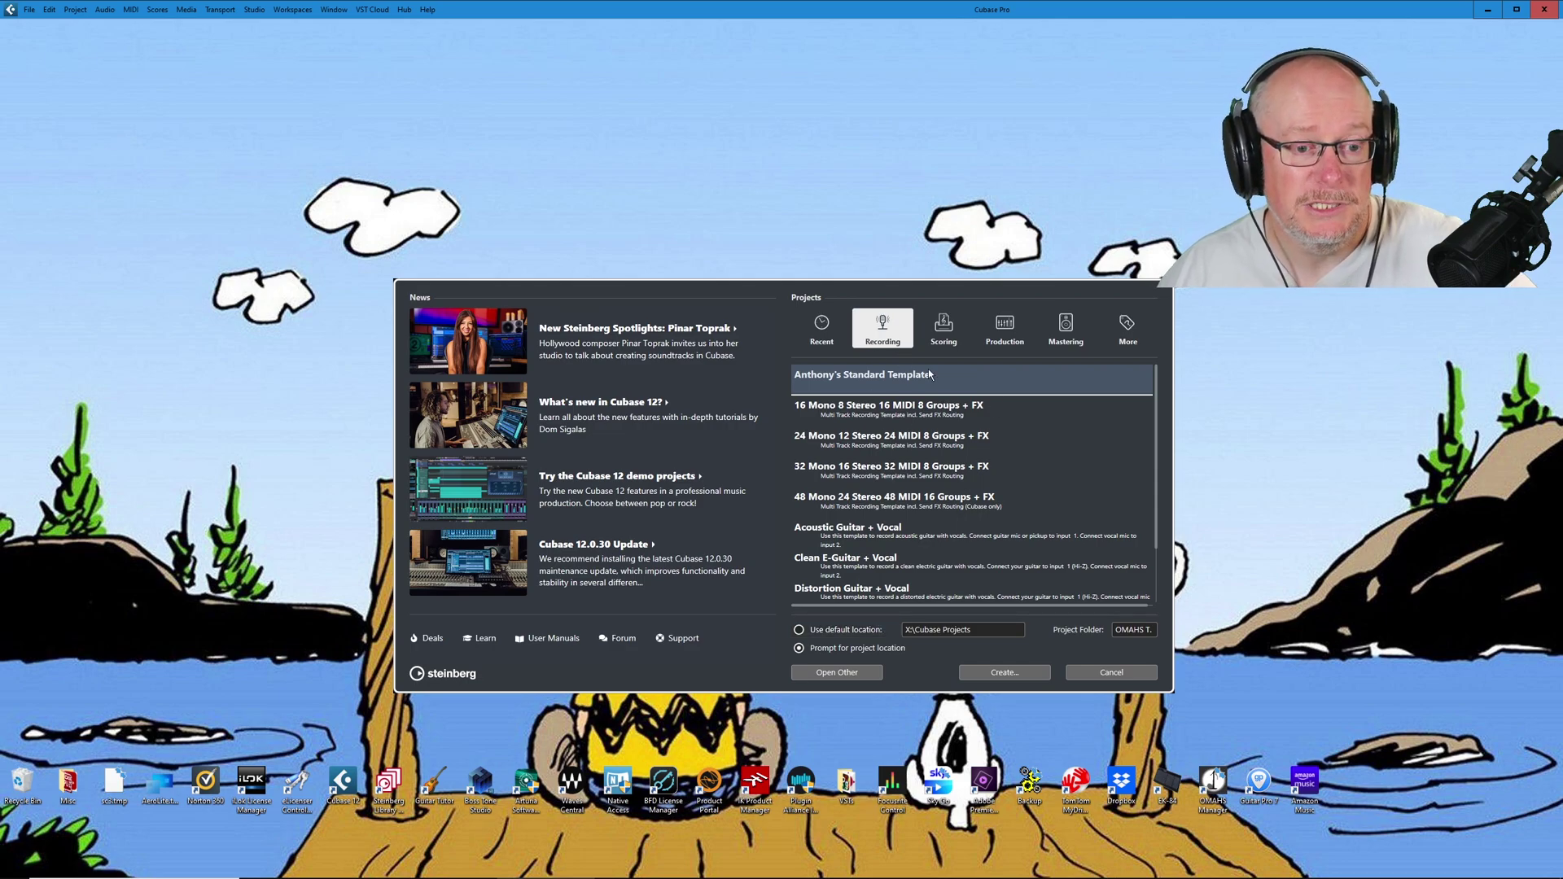
Cancel the first folder prompt, reopen the Hub and create the project from the template again.
click(1004, 672)
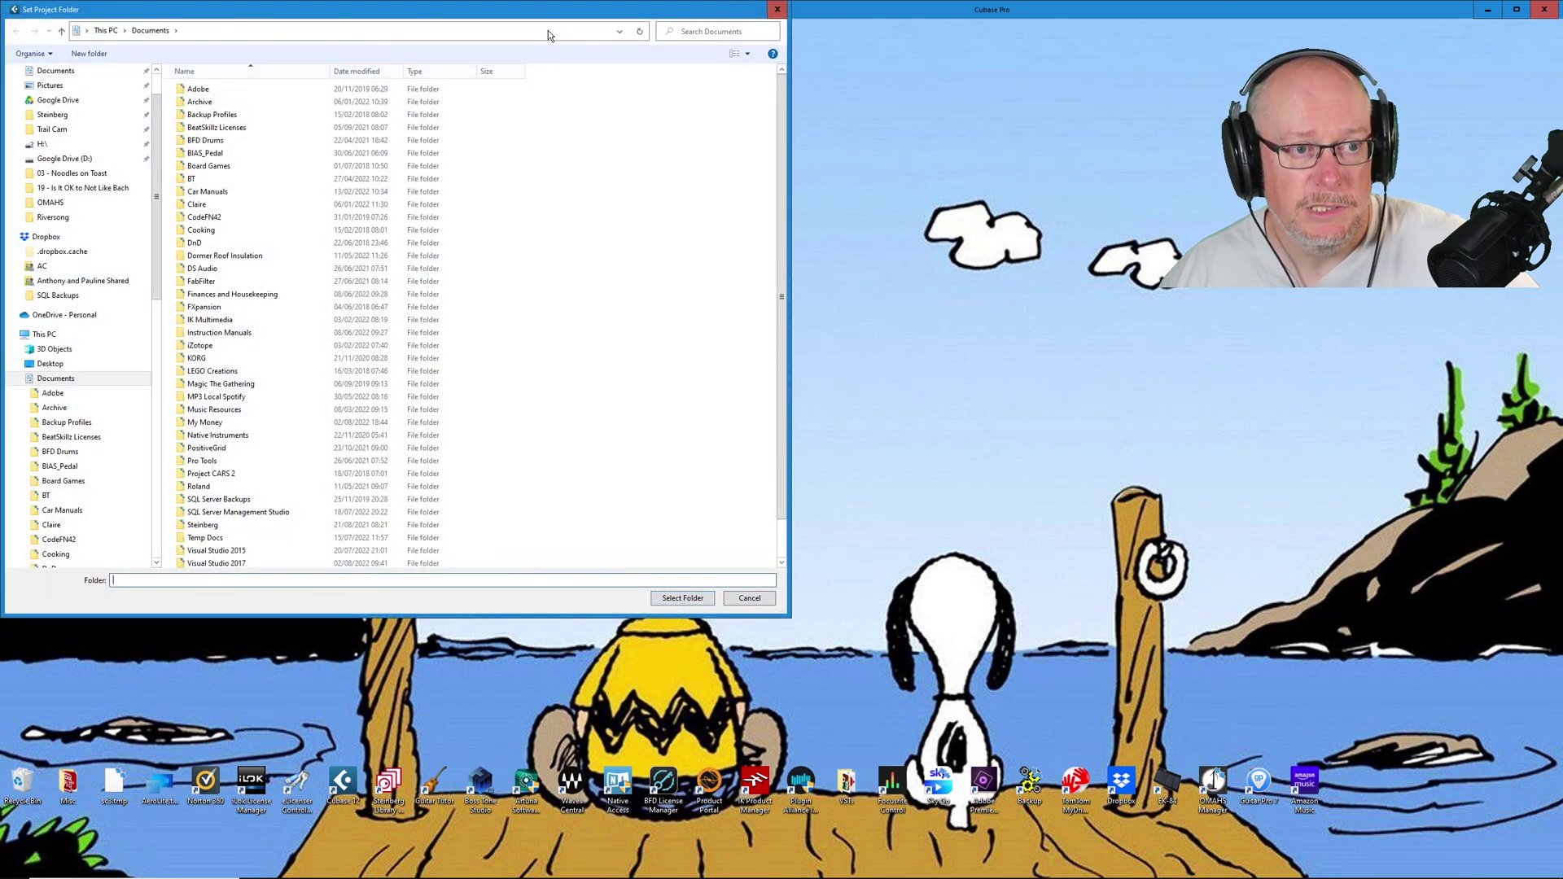
key(Escape)
click(405, 9)
click(424, 31)
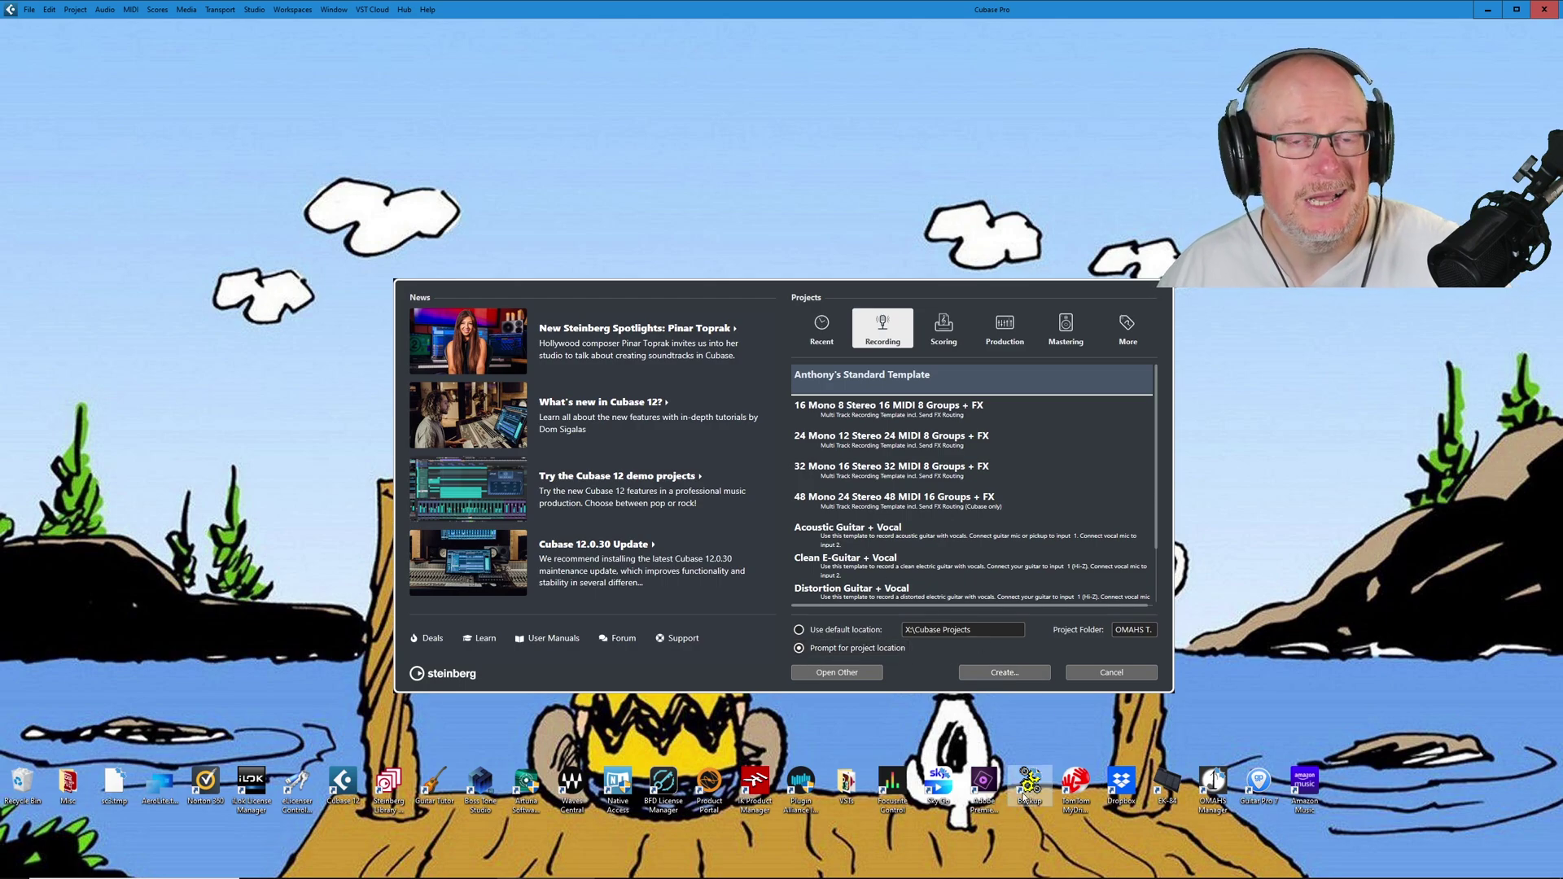
click(1001, 677)
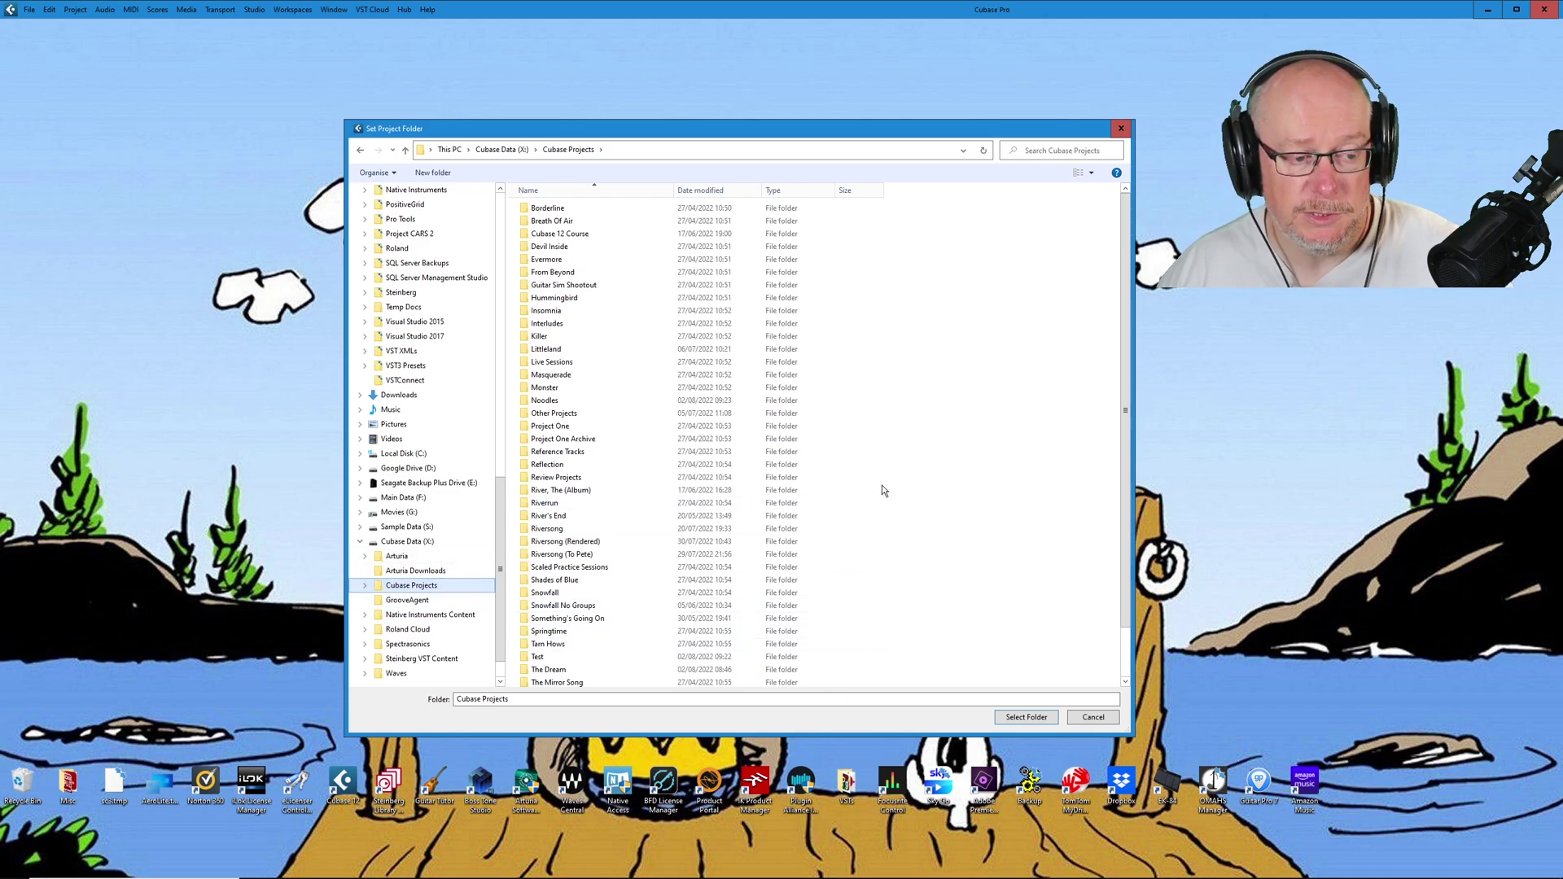
Make a new folder named 'Template Test' inside Cubase Projects.
right_click(857, 466)
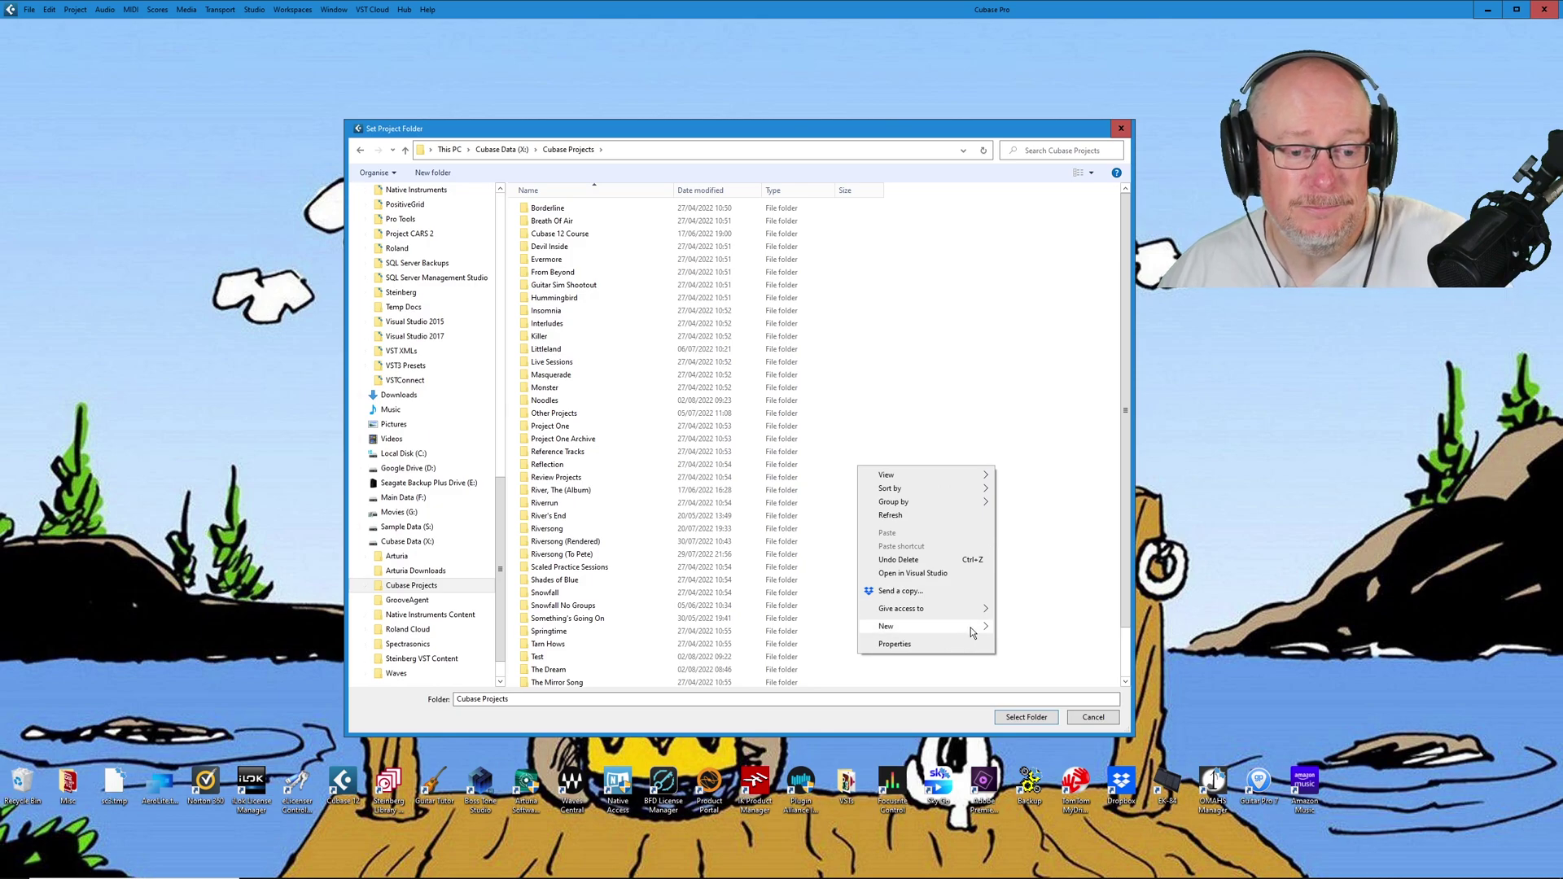
mouse_move(971, 633)
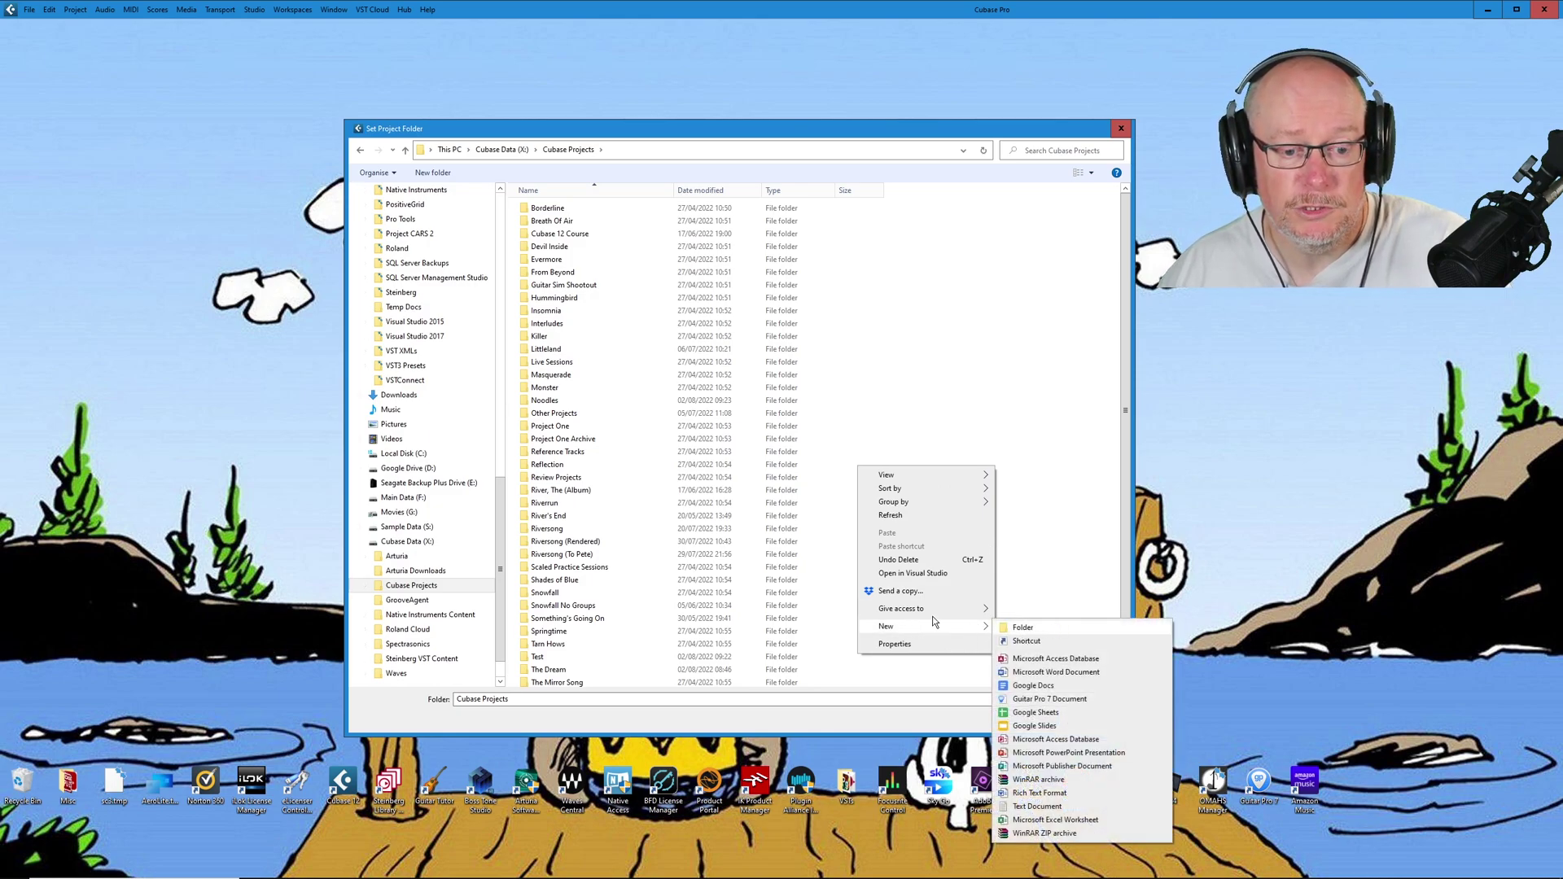
click(1014, 629)
text(T)
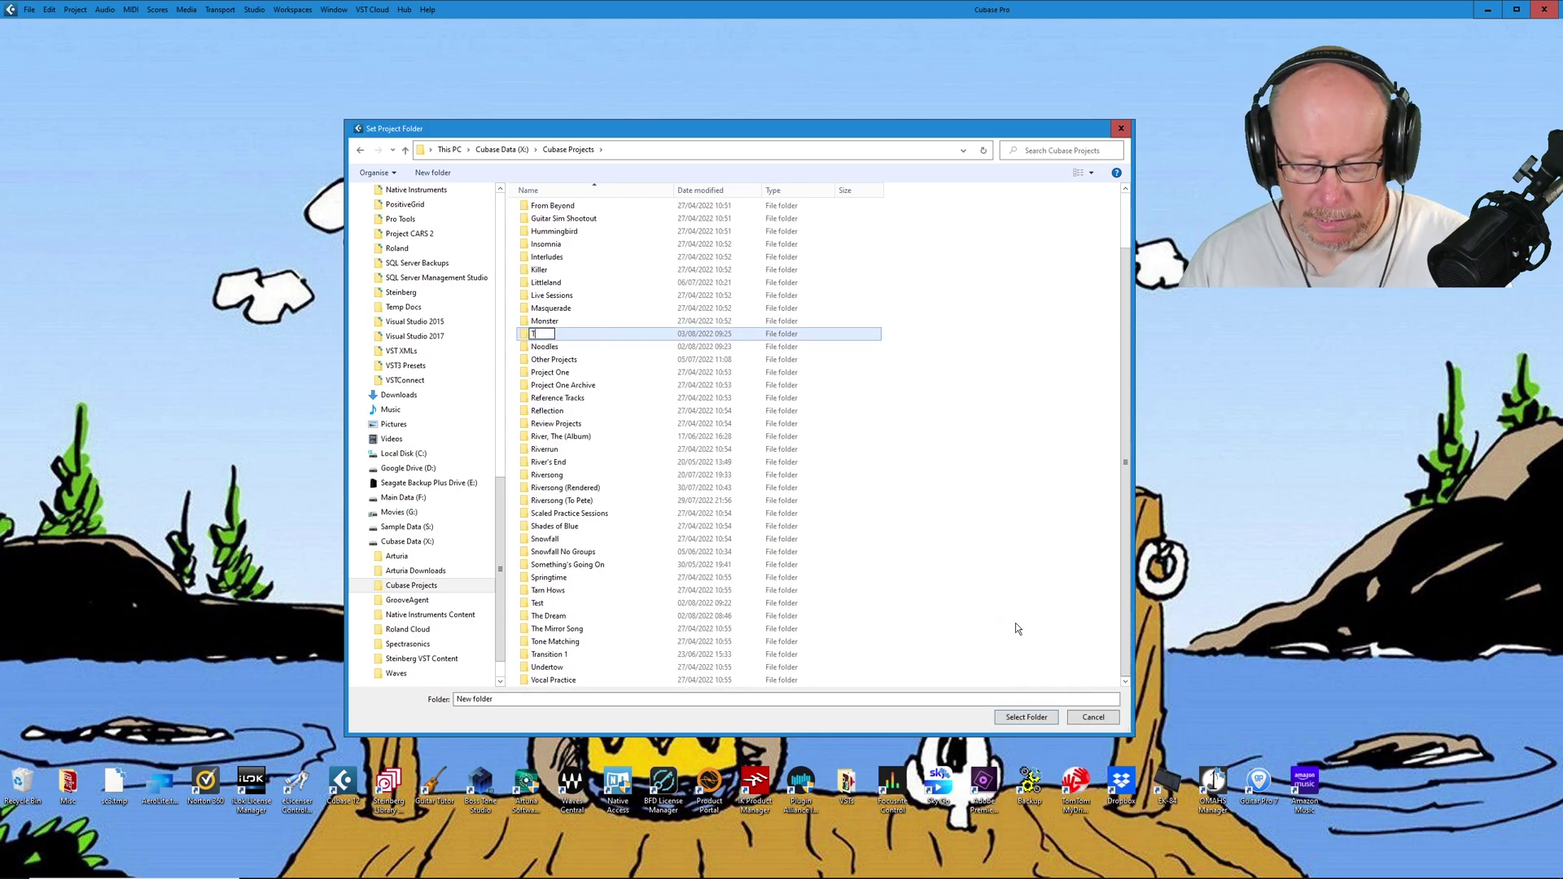
text(em)
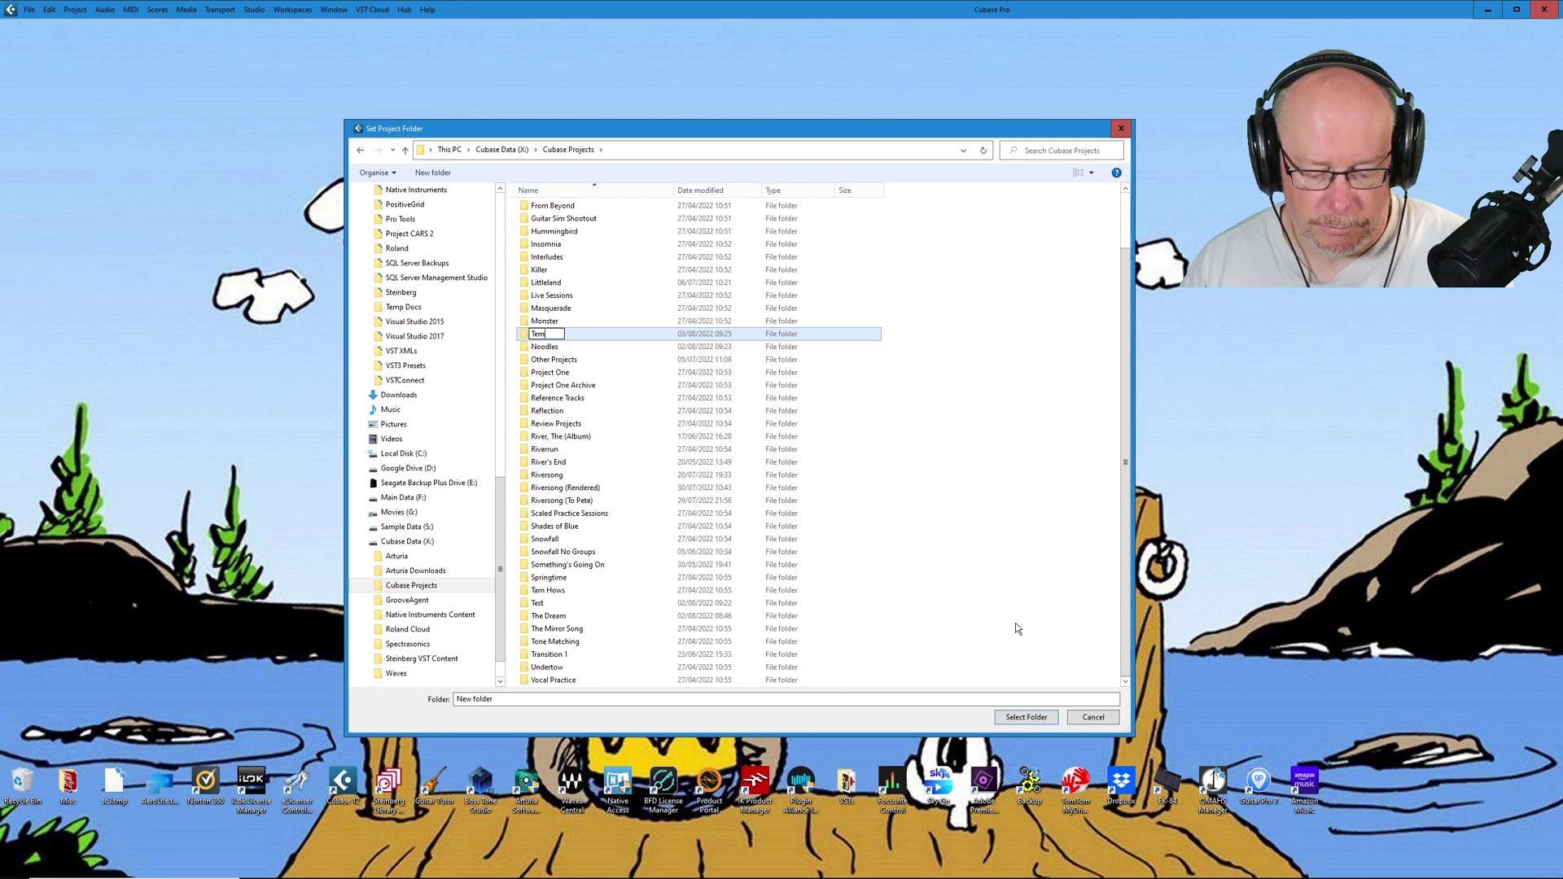
text(plate Tes)
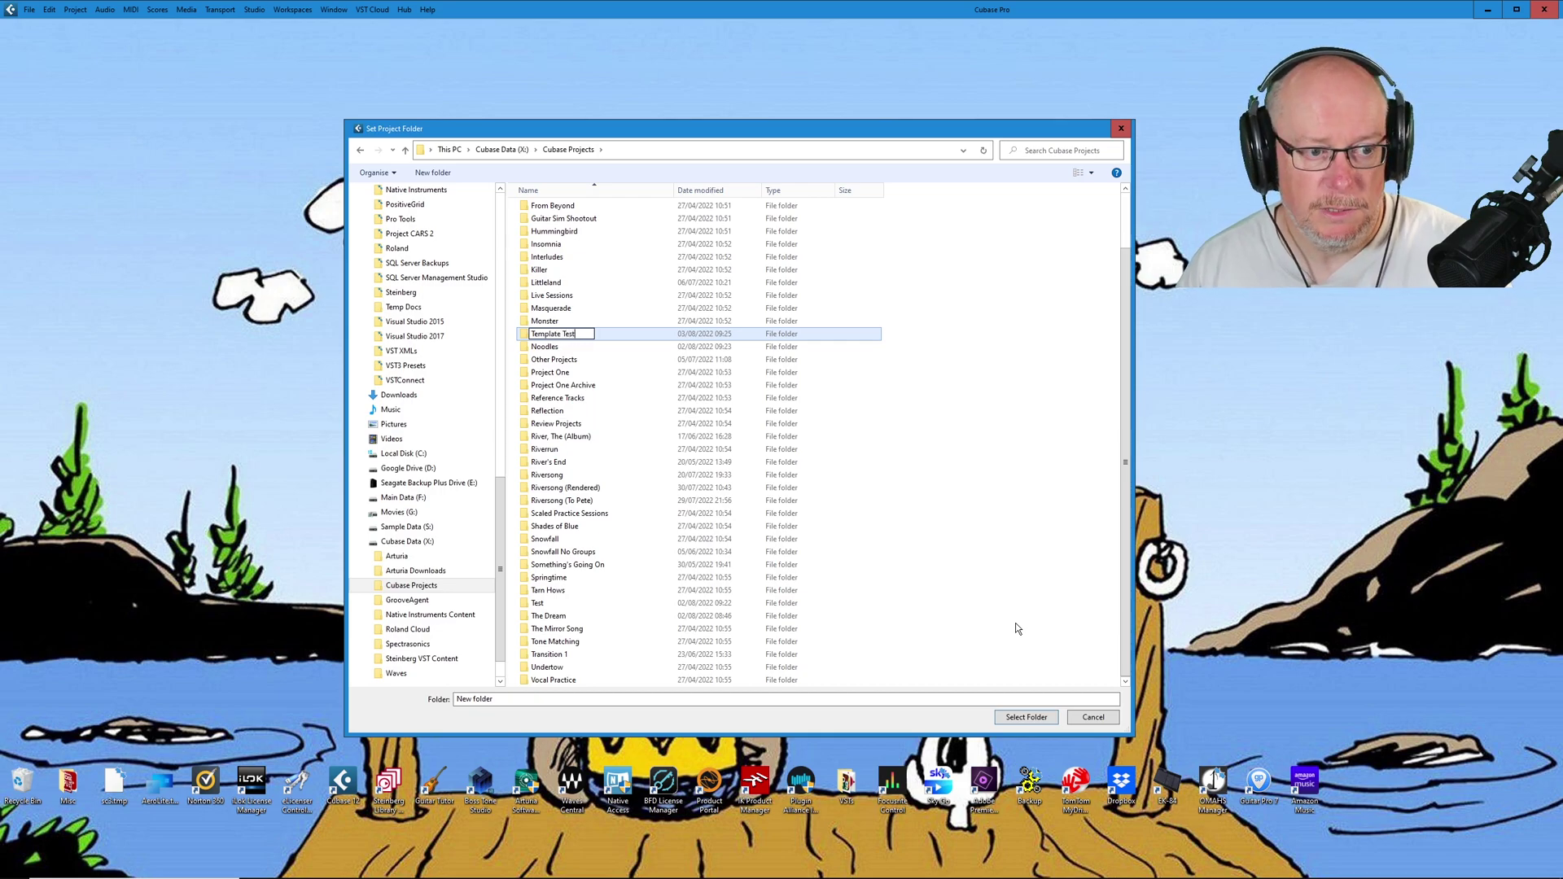
text(t)
key(Return)
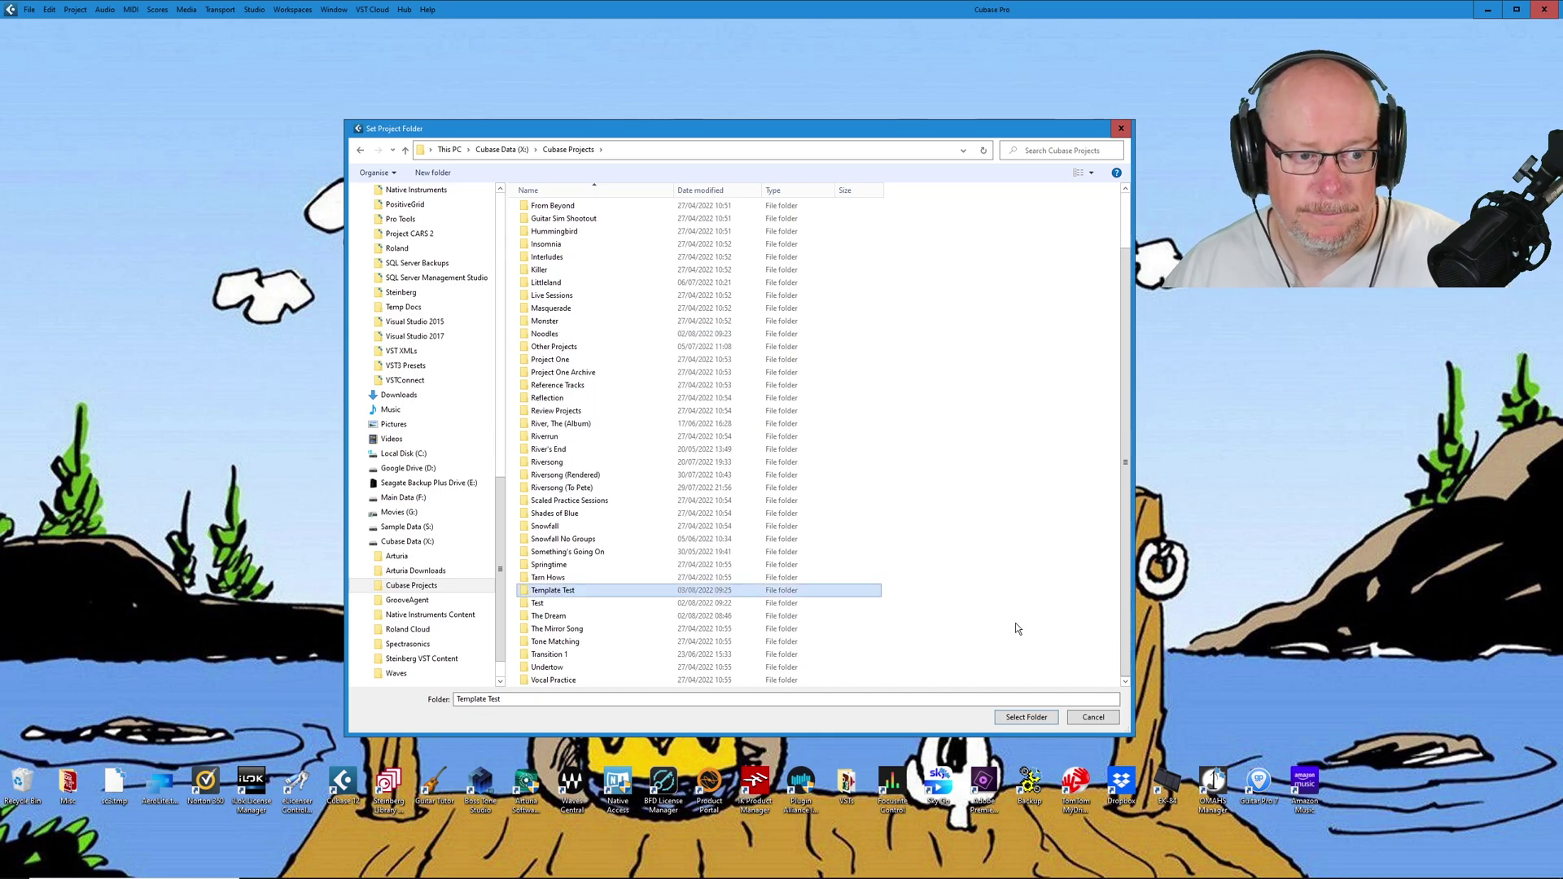
Create the project in the Template Test folder, then switch to File Explorer at Cubase Projects.
click(1025, 717)
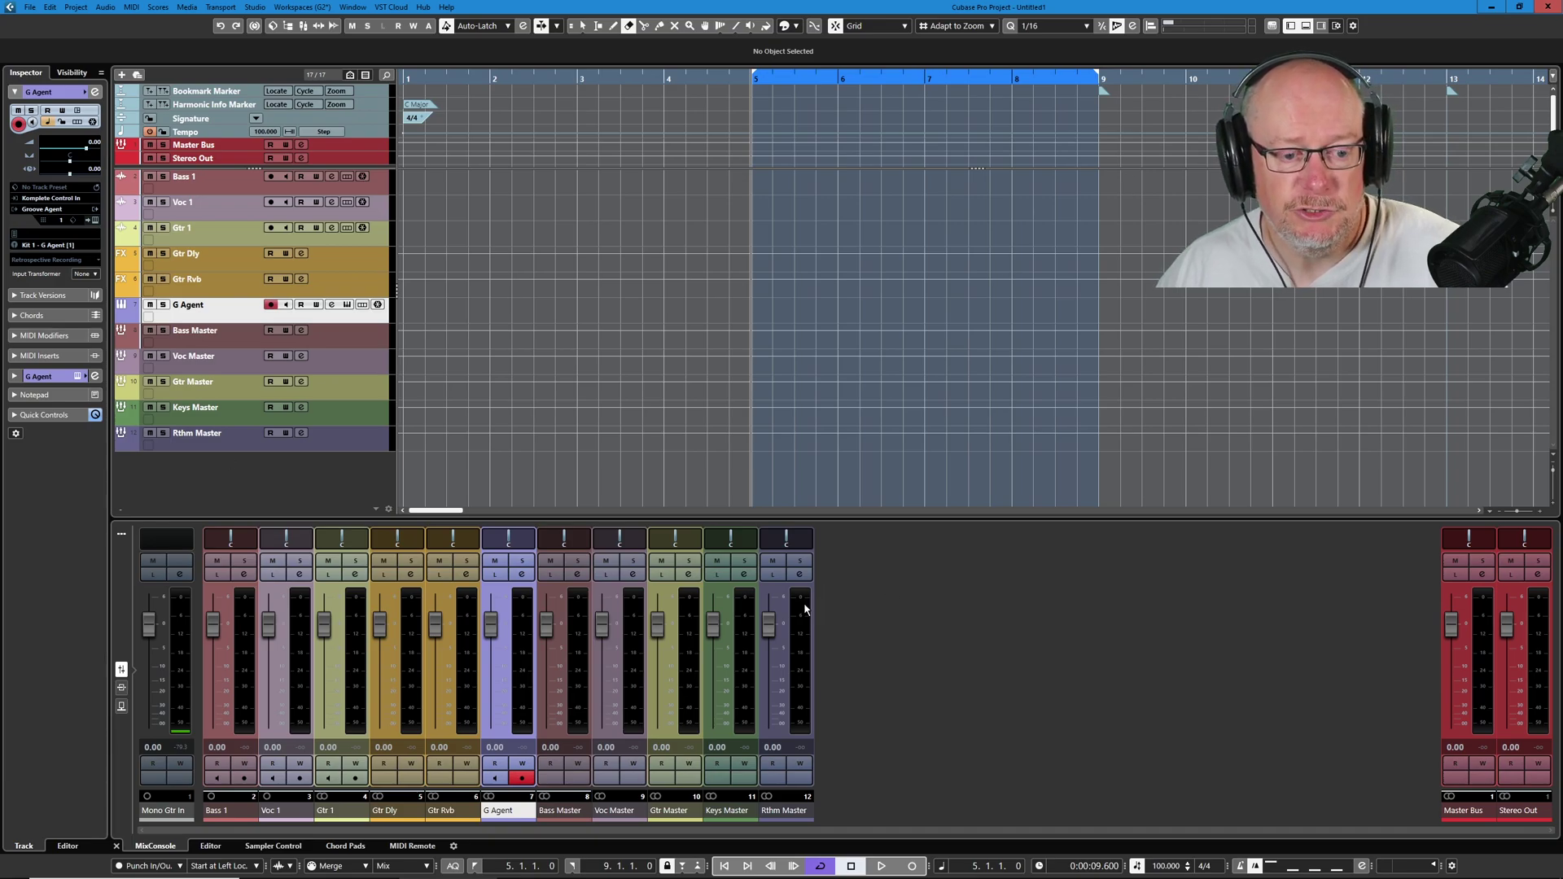
key(alt+Tab)
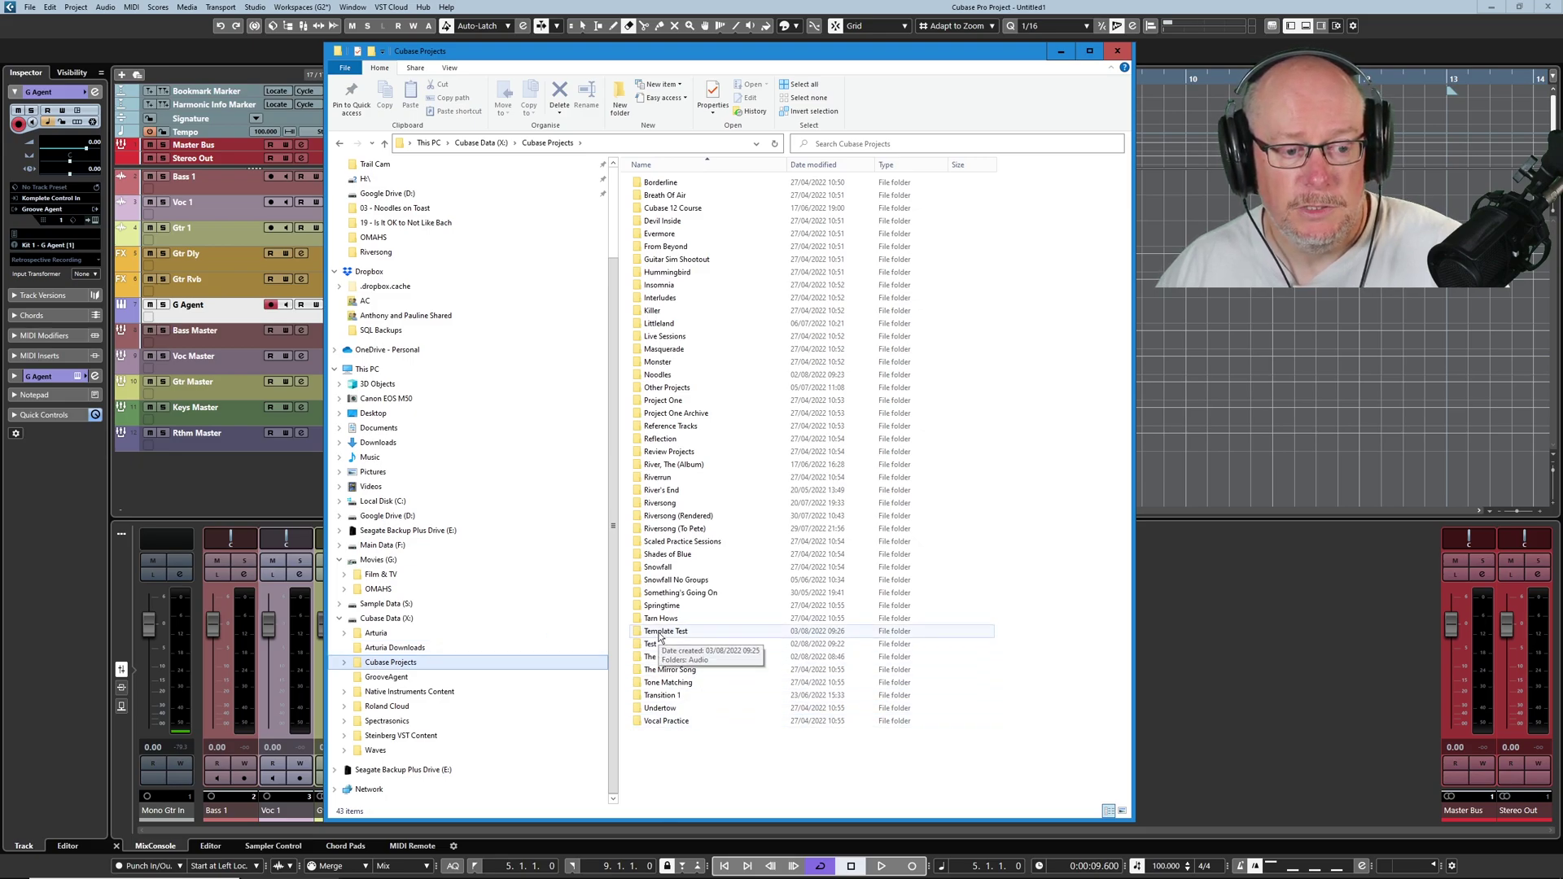
Check that Template Test holds only an empty Audio folder, then minimise Explorer.
double_click(661, 631)
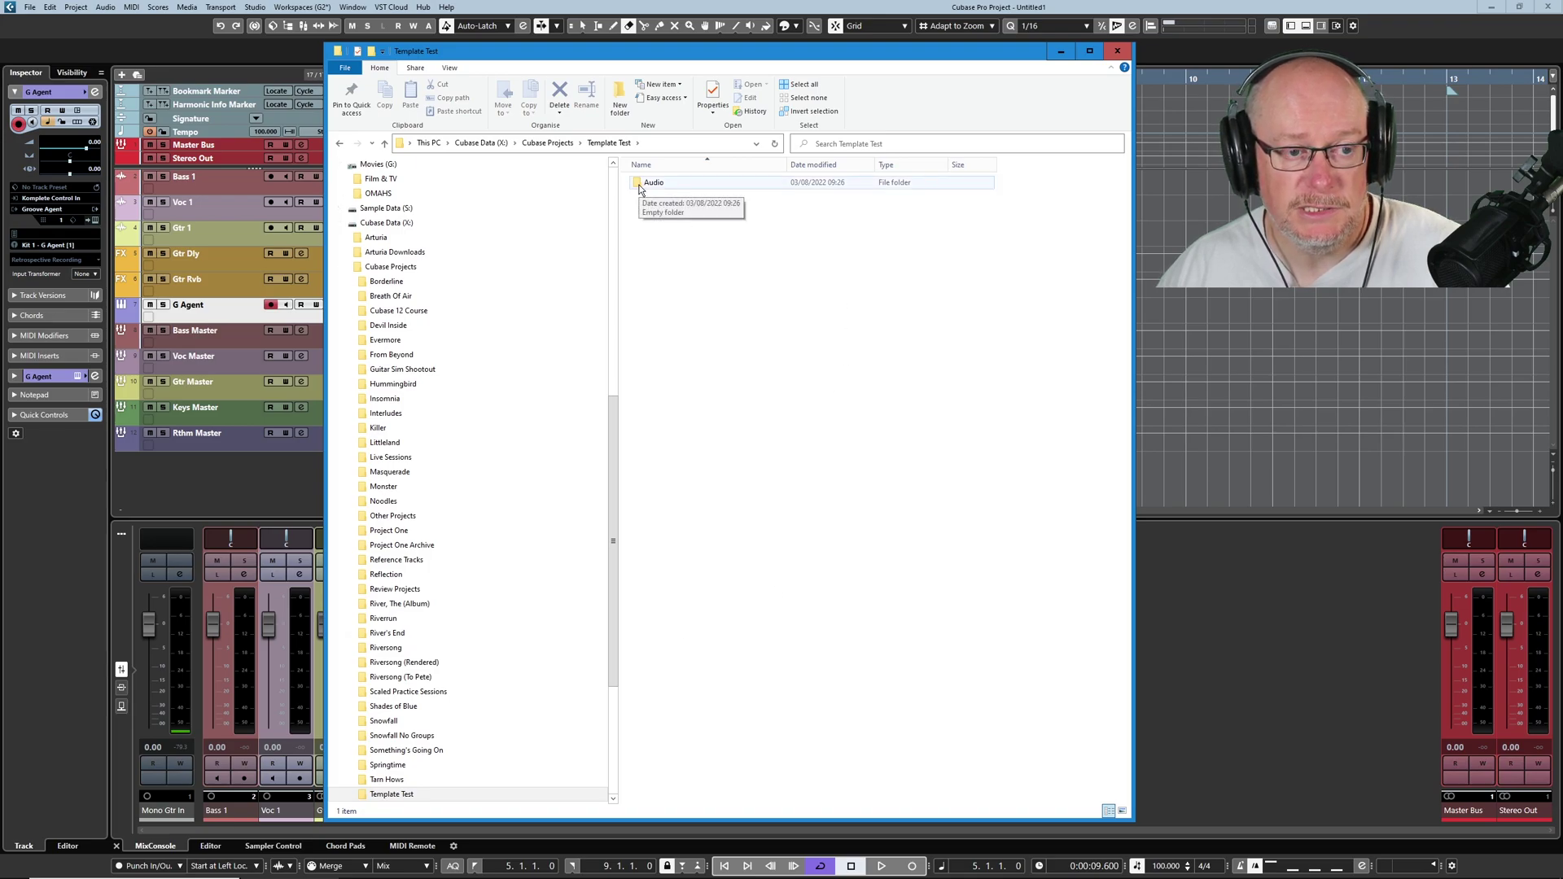
double_click(657, 185)
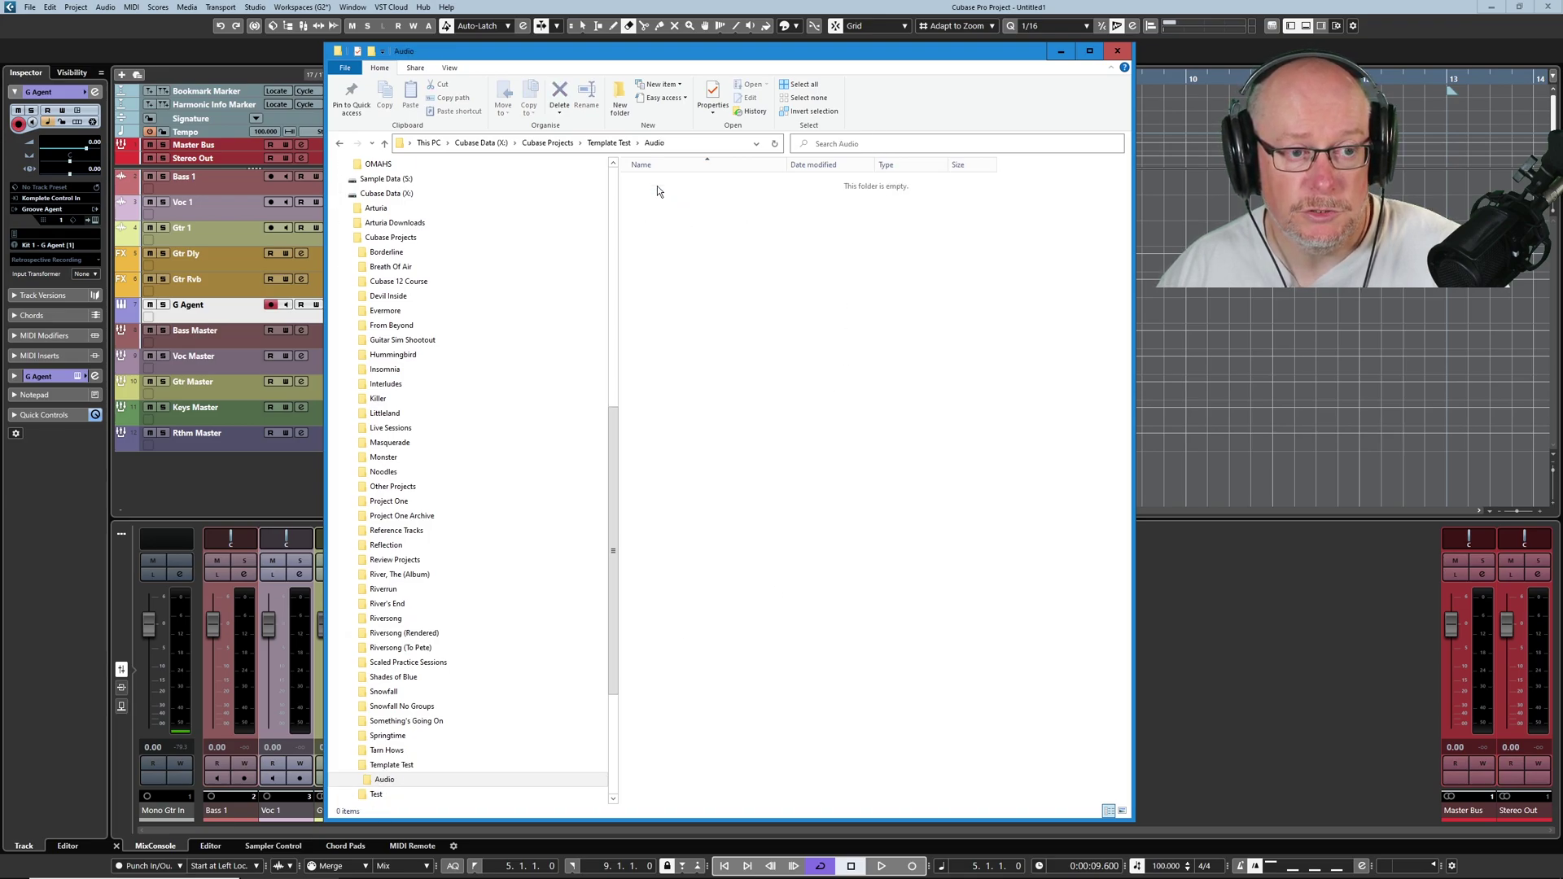
click(1061, 51)
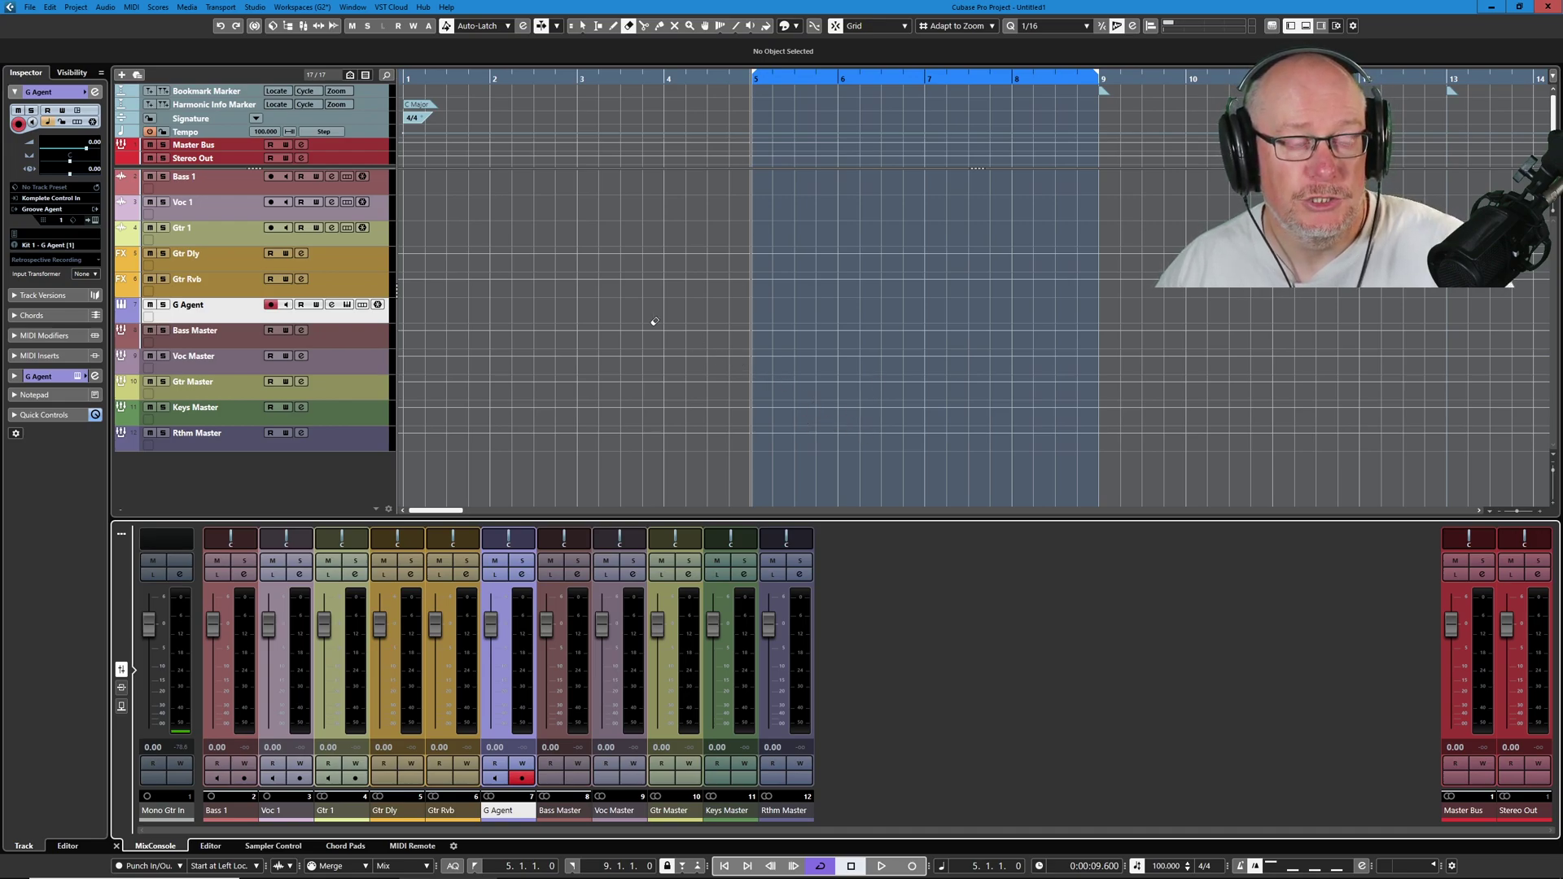
Use Save As to save the project as 'Template Test' in the Template Test folder.
click(30, 8)
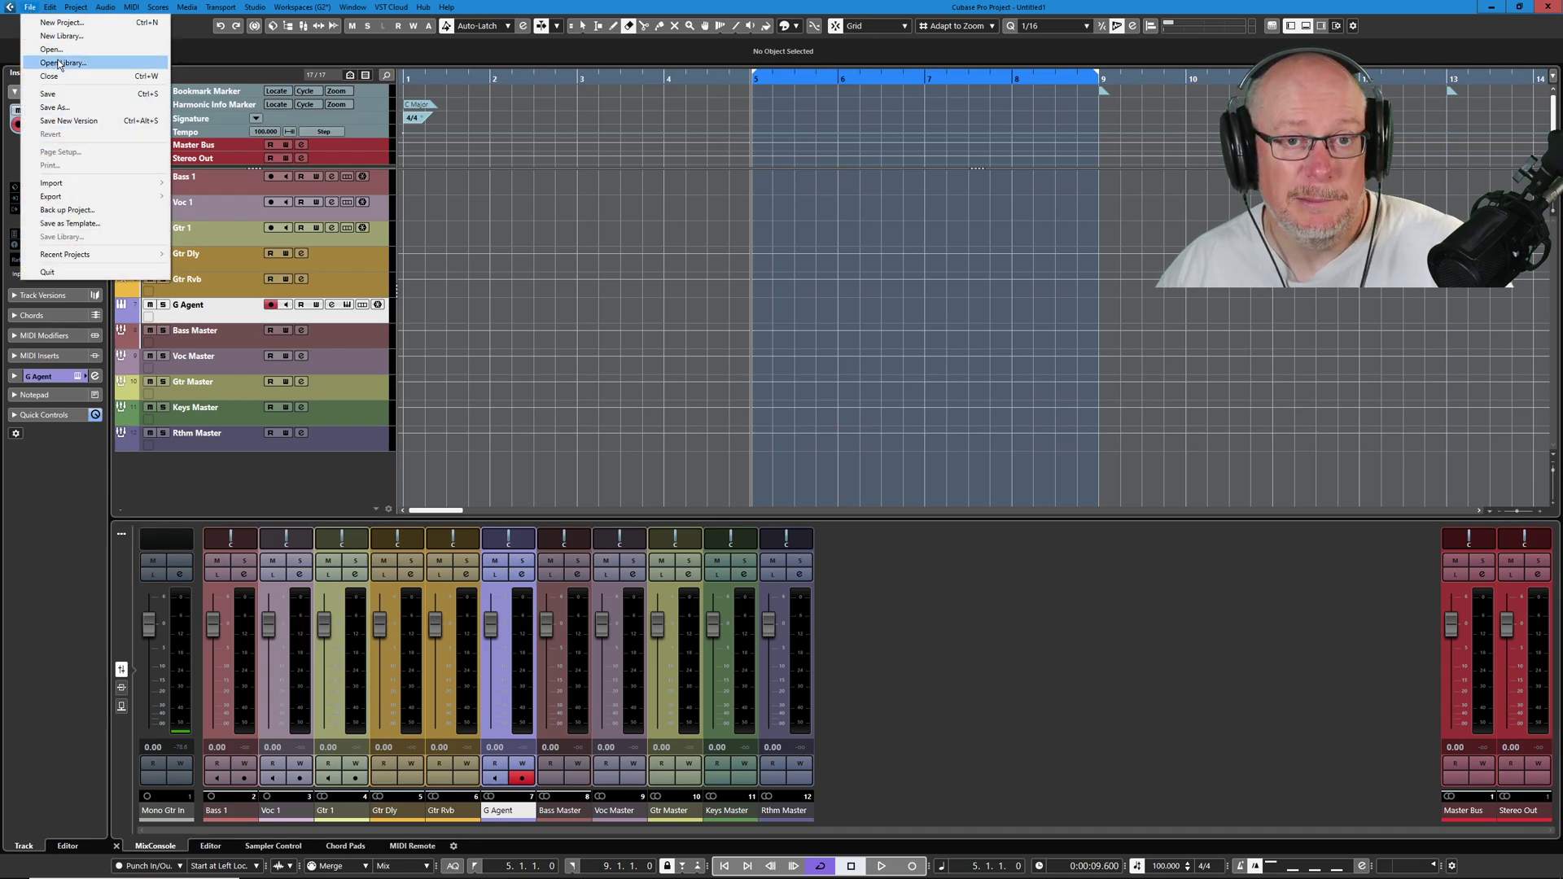
click(84, 95)
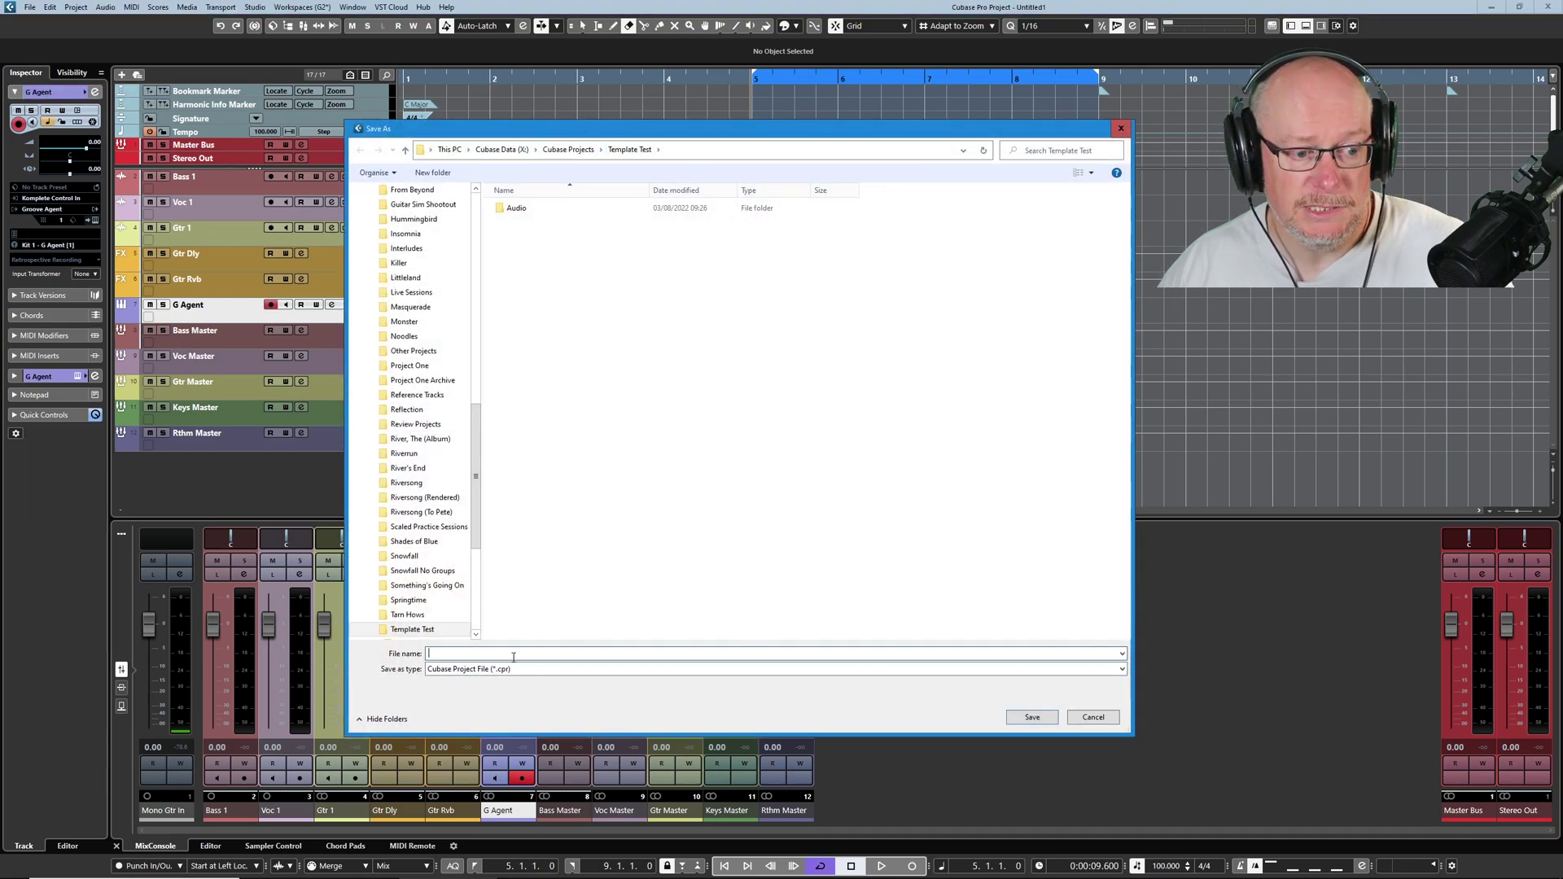
click(528, 654)
text(Template Te)
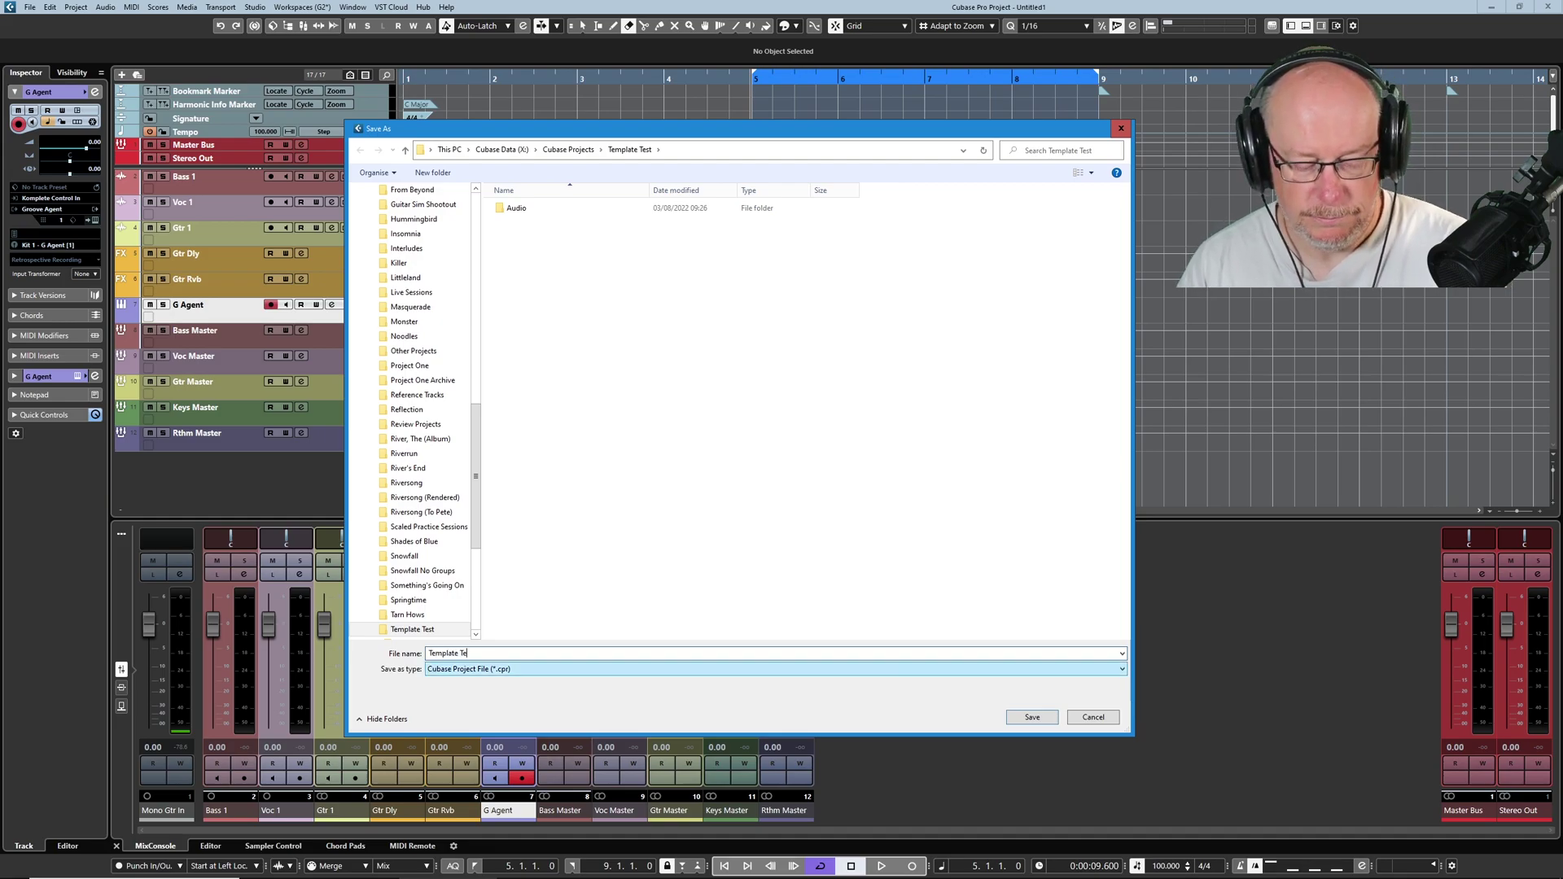
text(st)
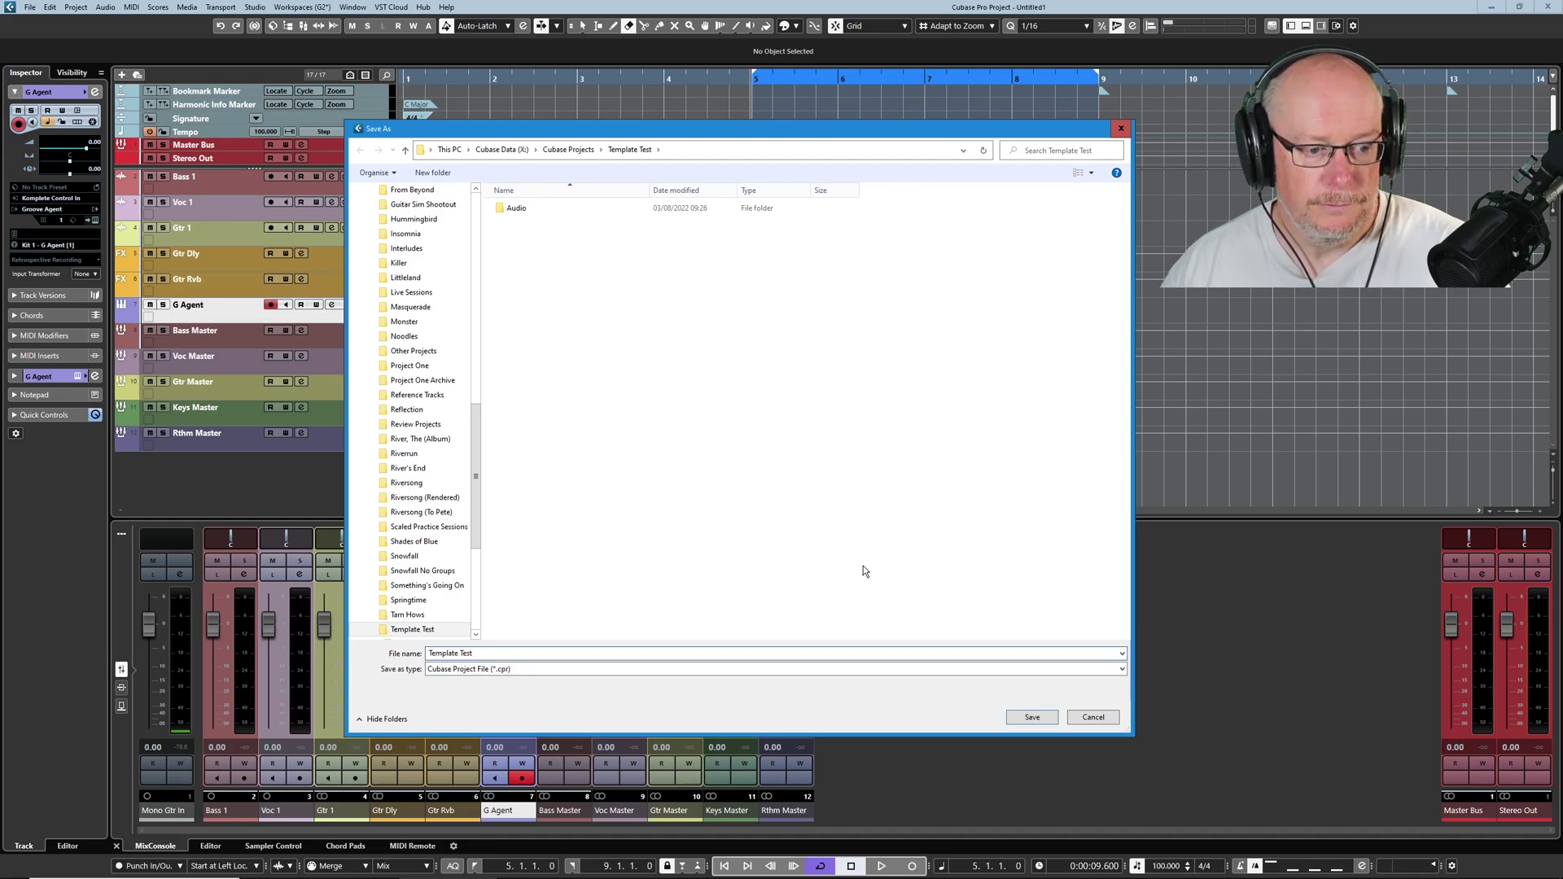
click(1032, 717)
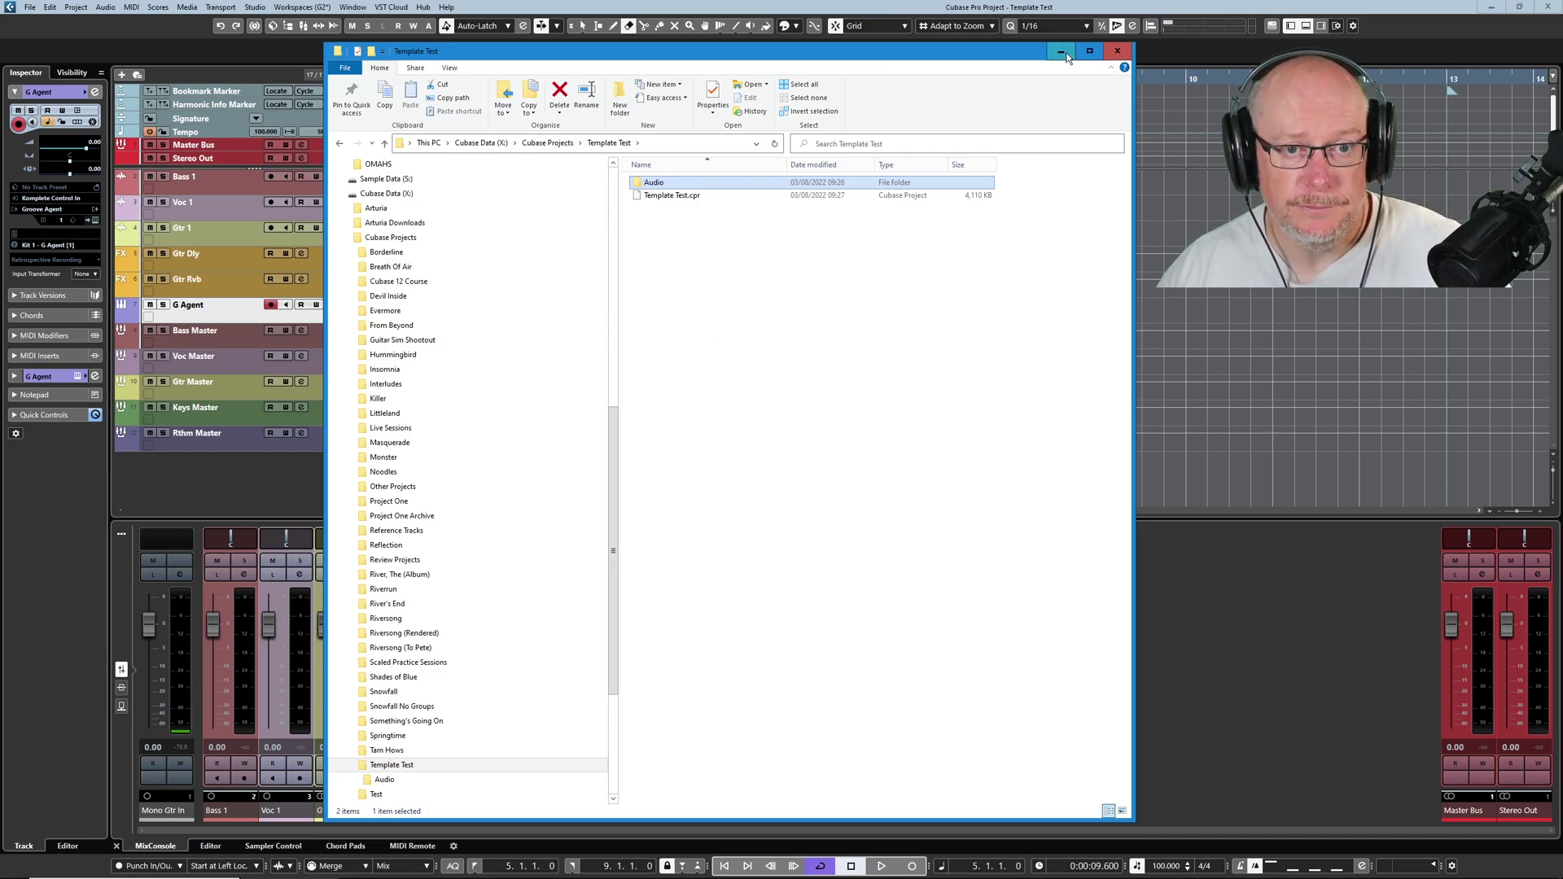
Browse Steinberg > Cubase 12_64 > Project Templates to find the standard template, then close Explorer.
drag(1001, 51, 1066, 60)
scroll(622, 569, up, 12)
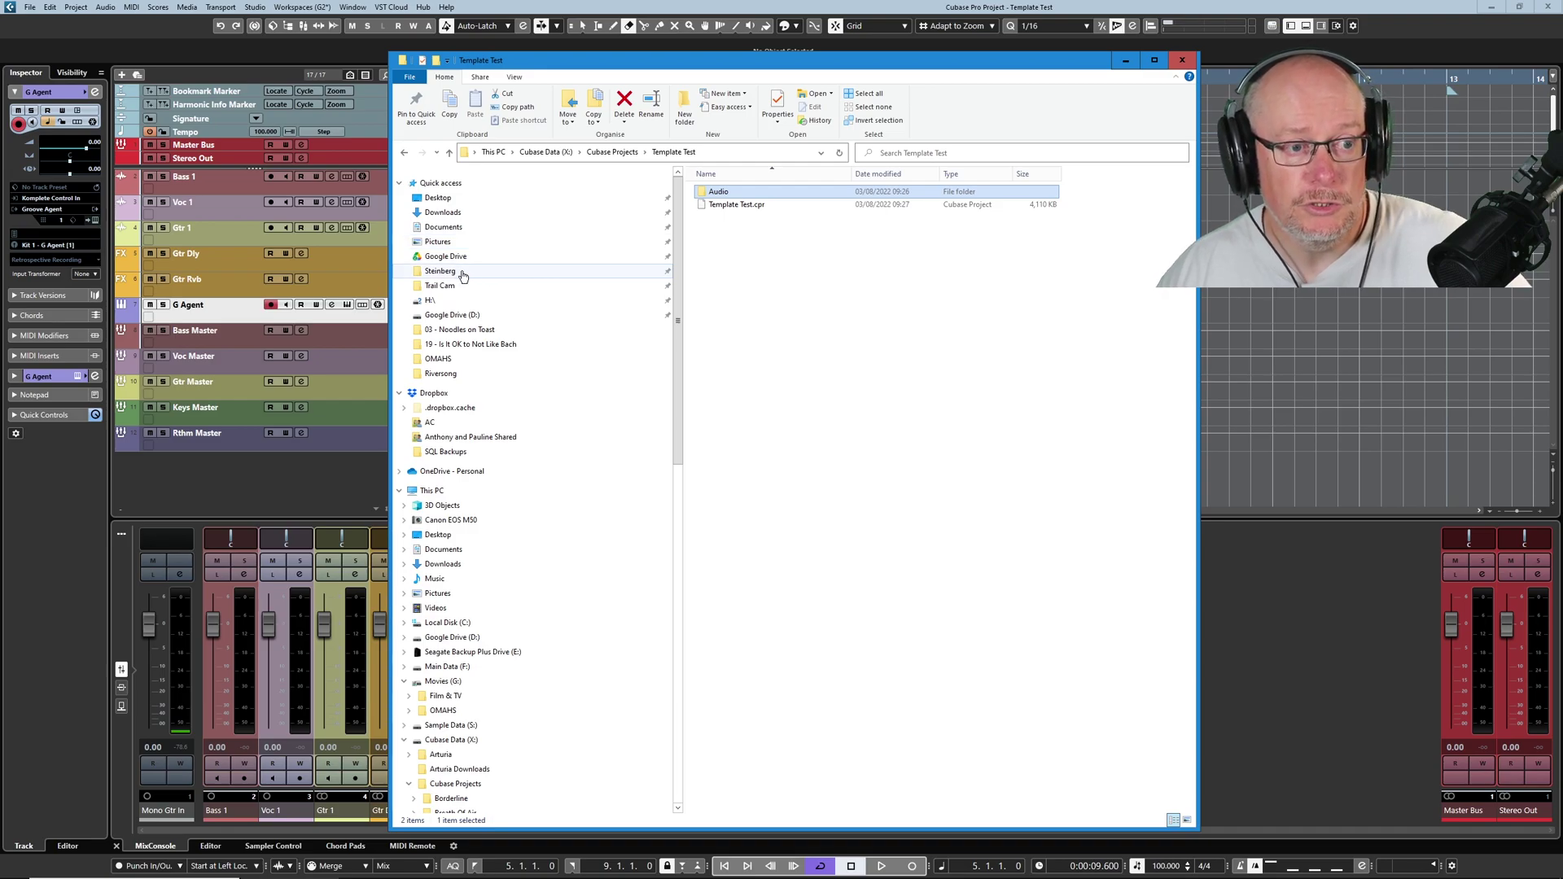
click(468, 274)
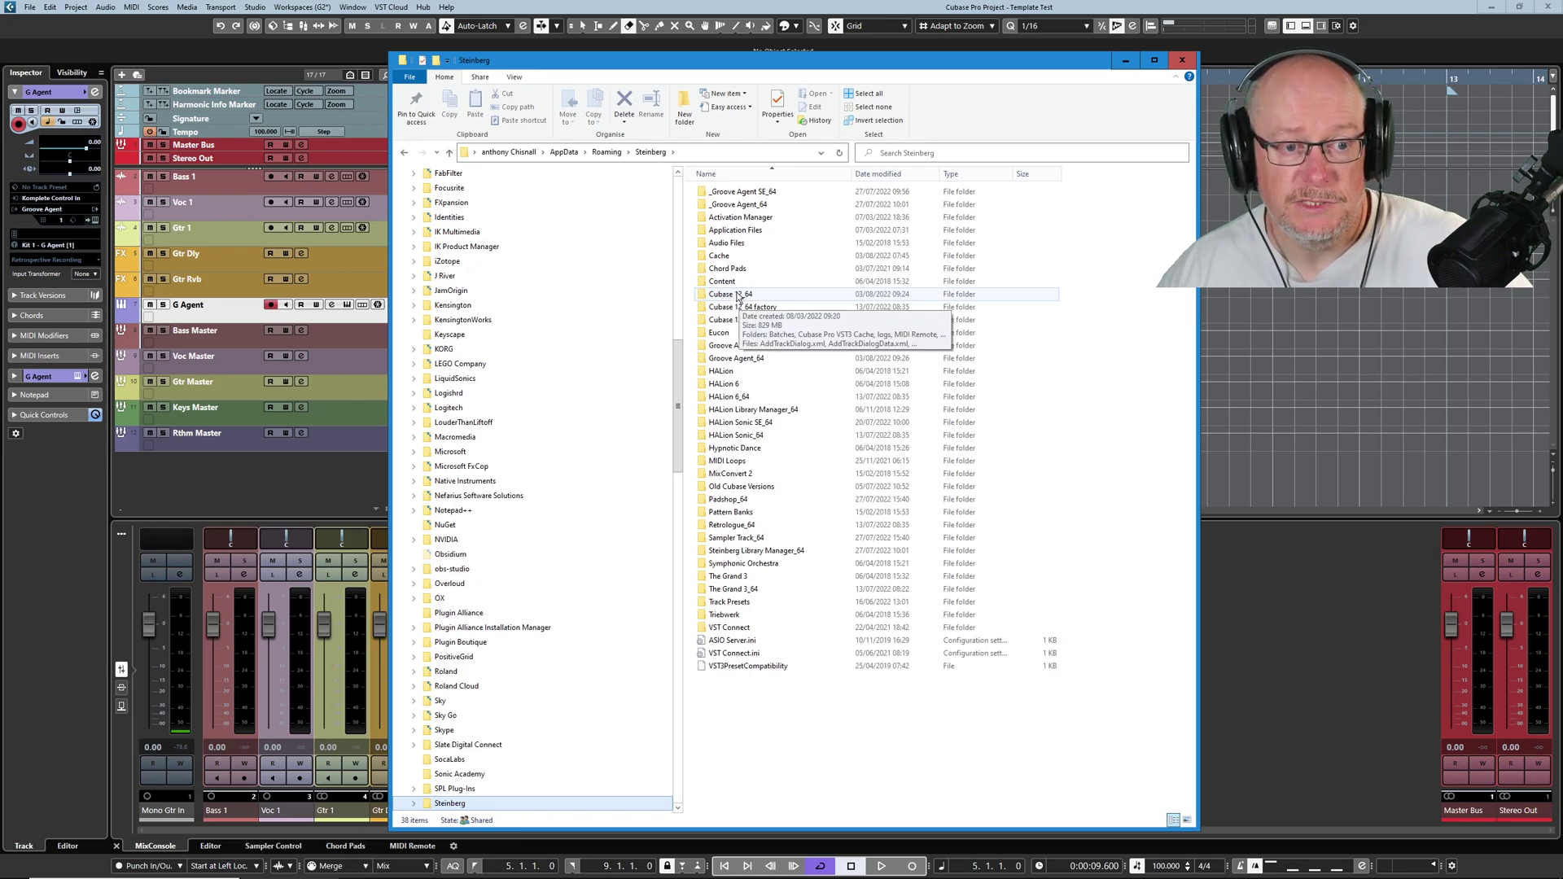
double_click(737, 294)
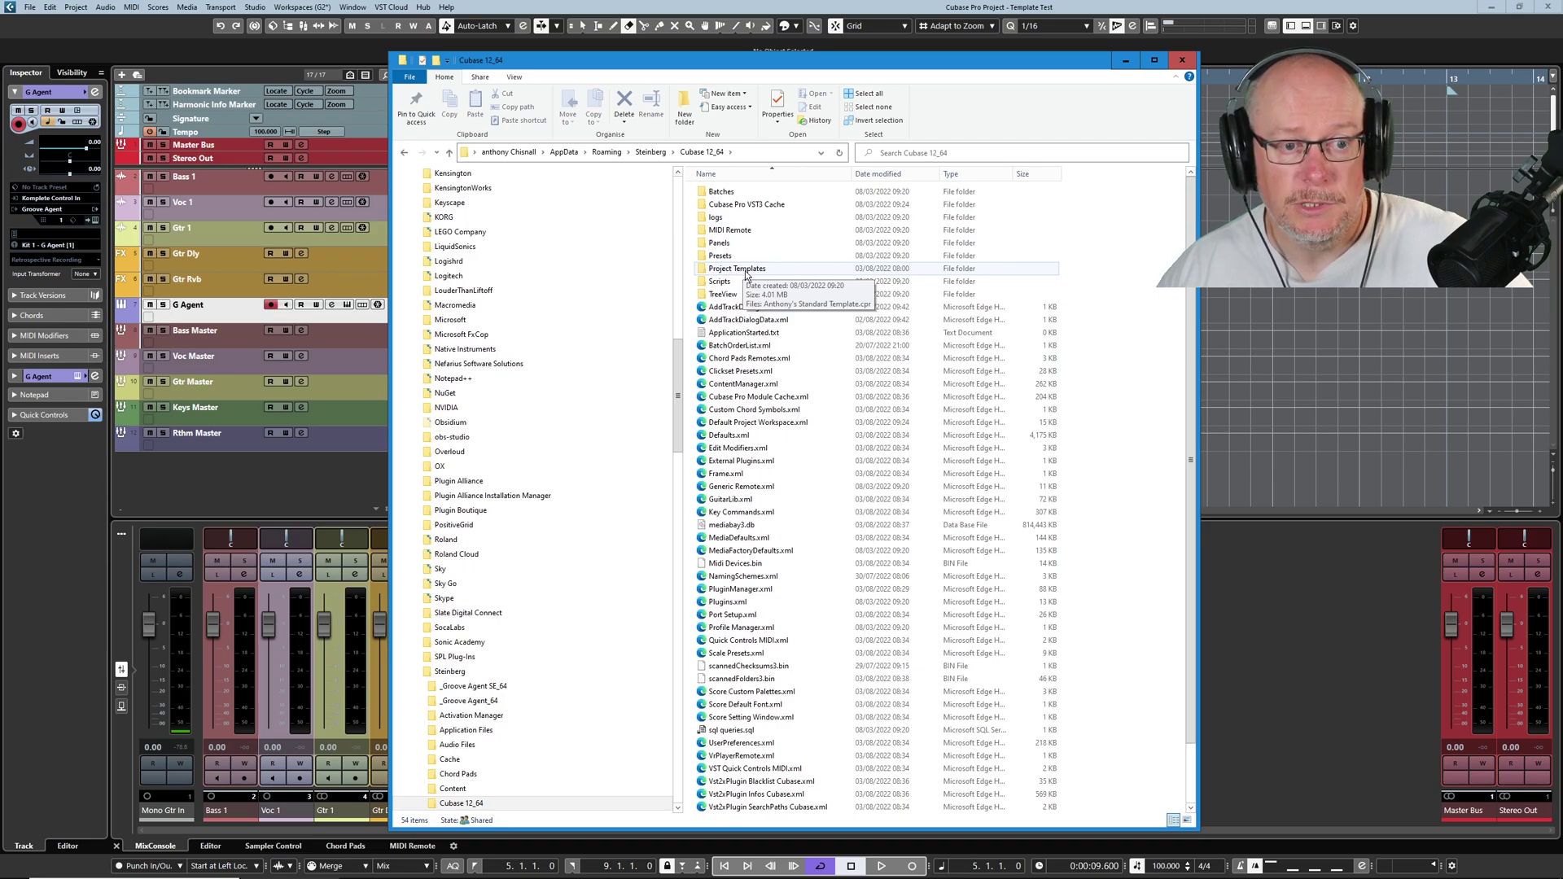
double_click(745, 271)
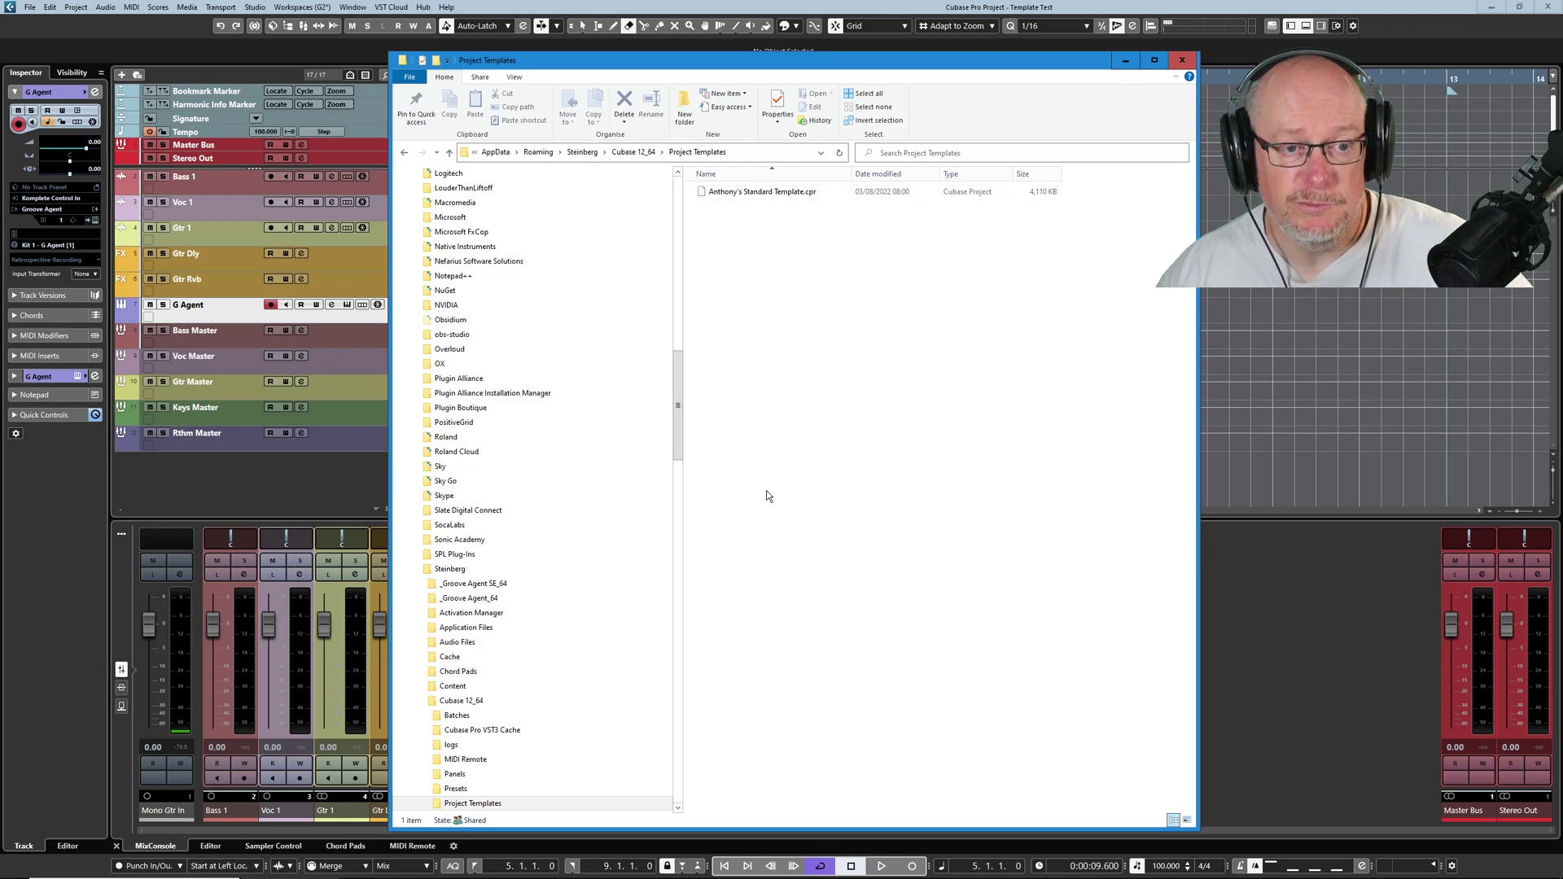
click(1183, 60)
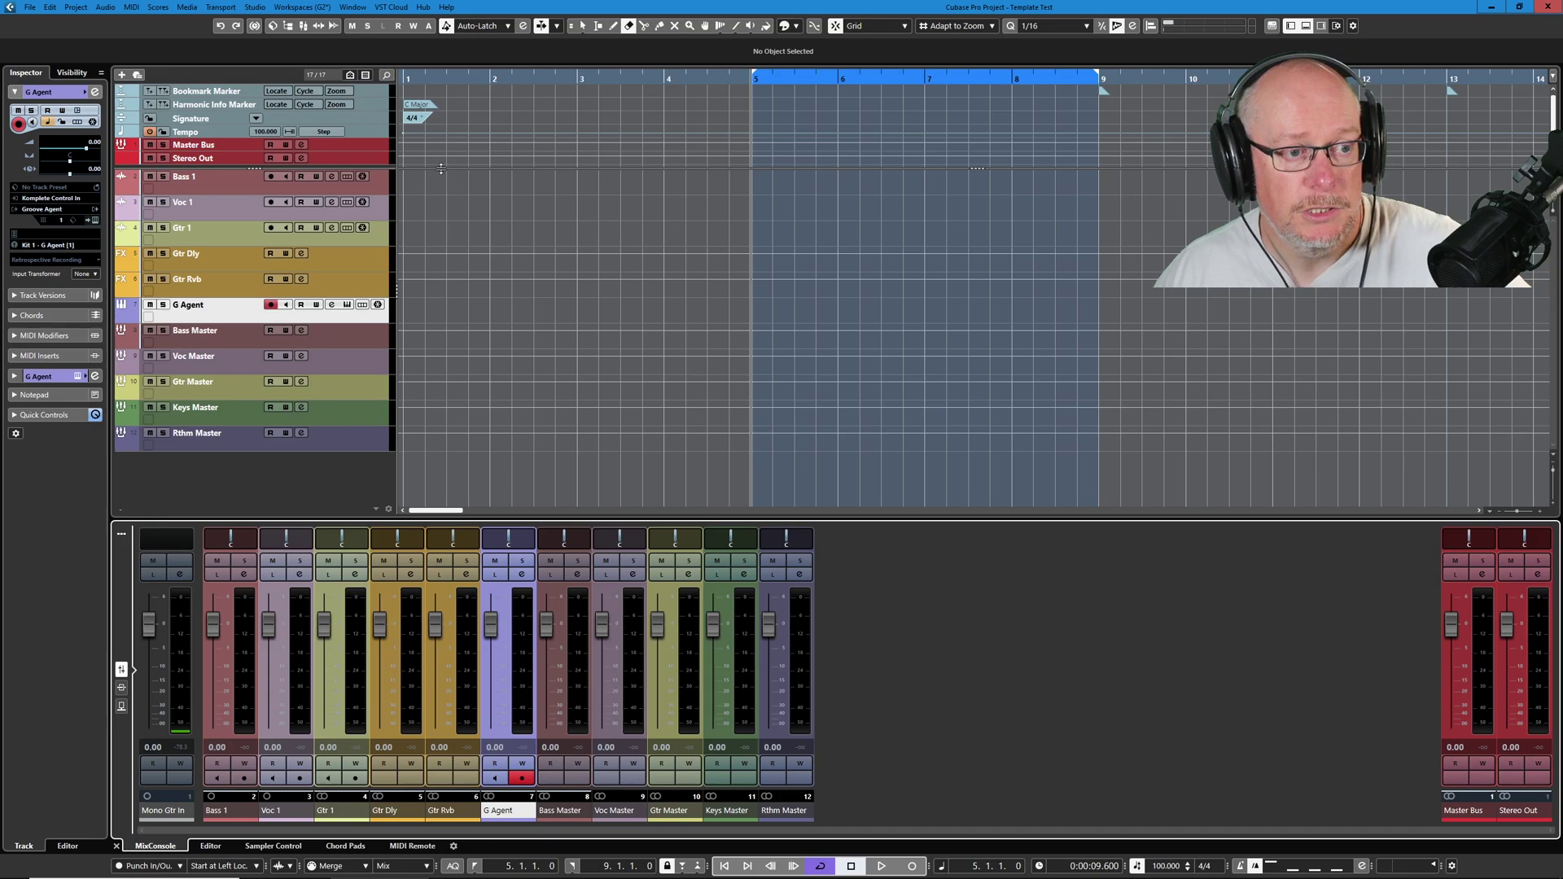
drag(453, 168, 454, 164)
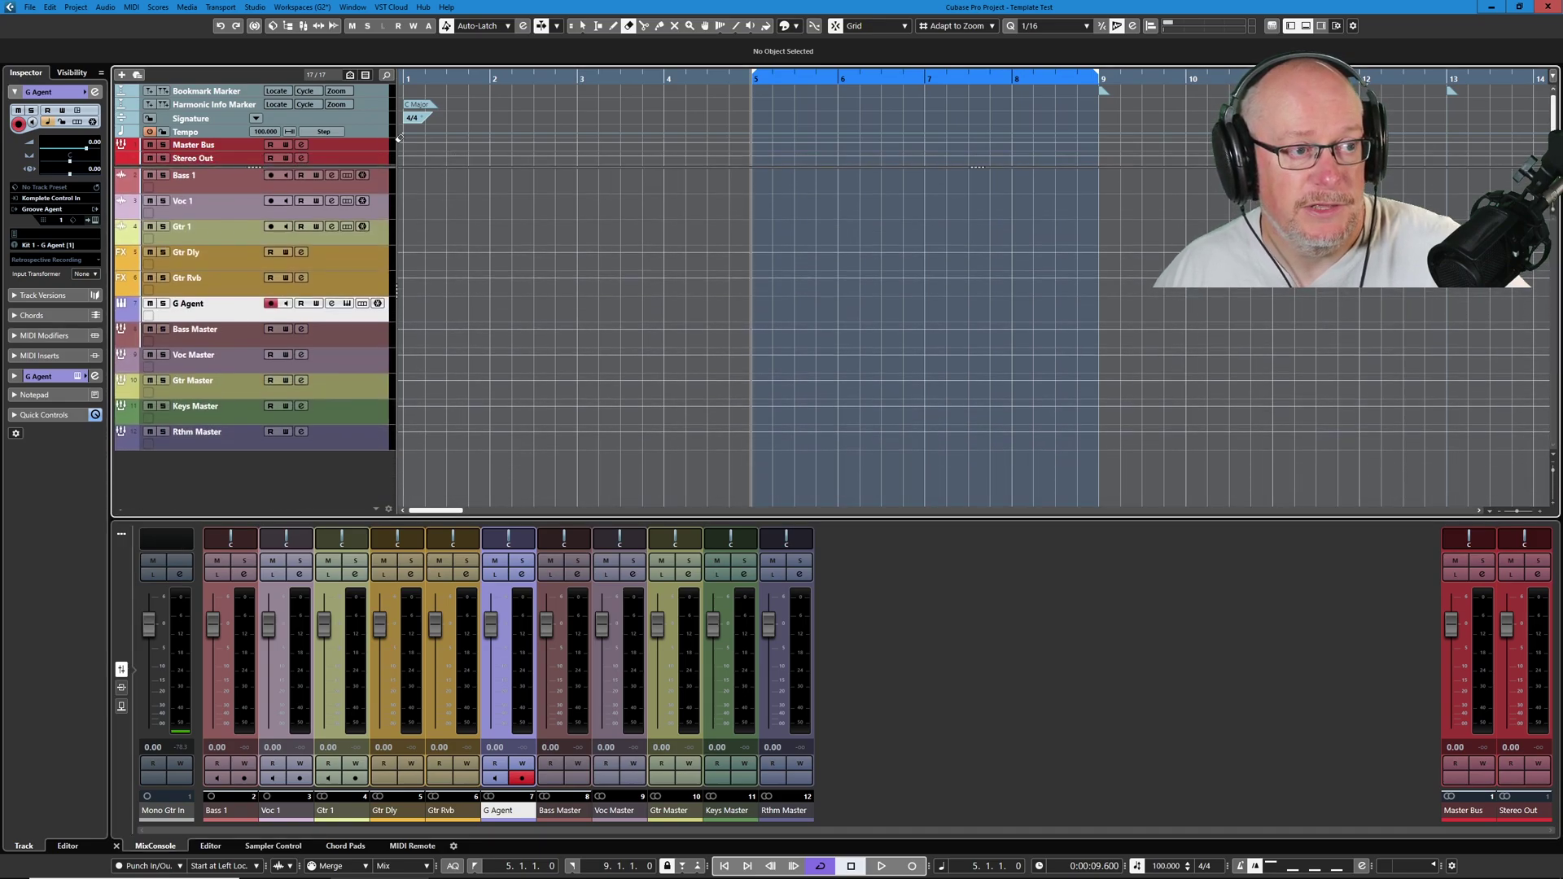
click(80, 7)
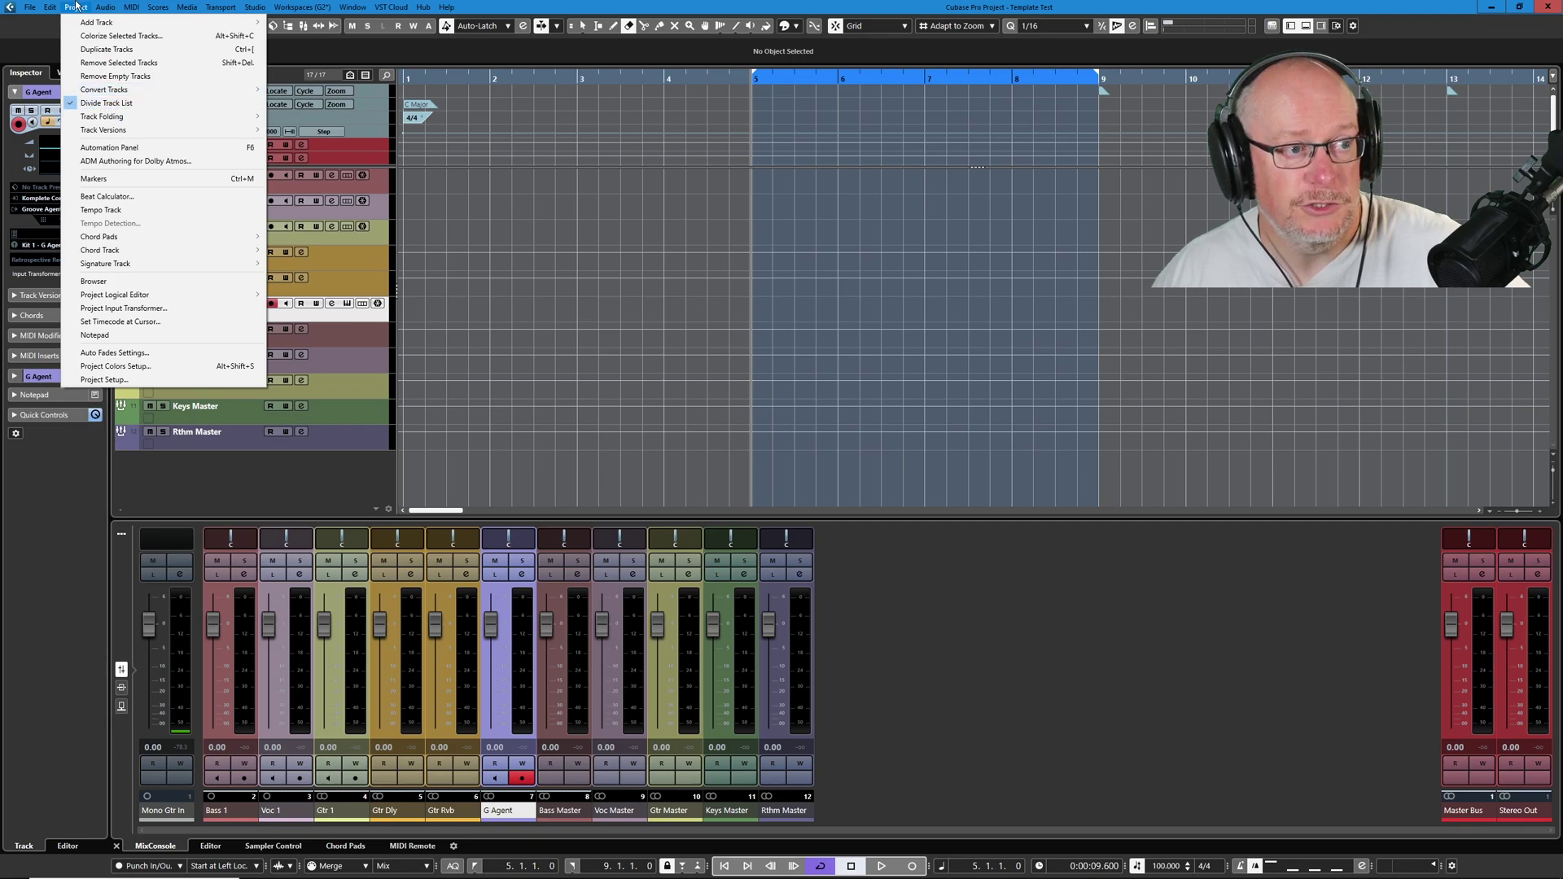
Draw a marker at 4.4.1.0 described '5', and drag the C Major chord to 2.4.1.0.
click(79, 473)
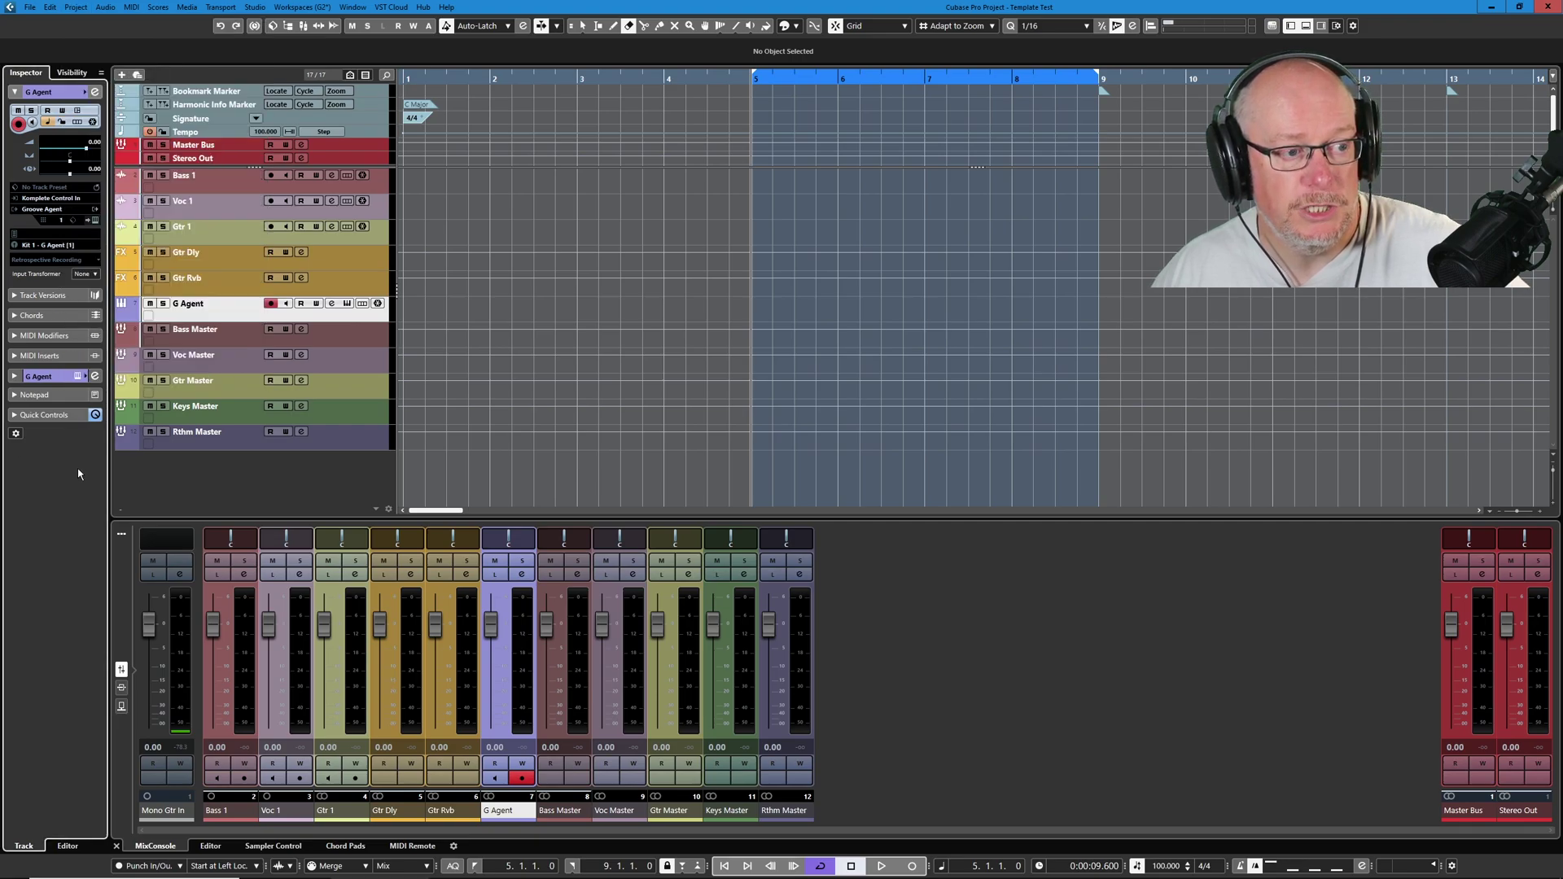
click(595, 76)
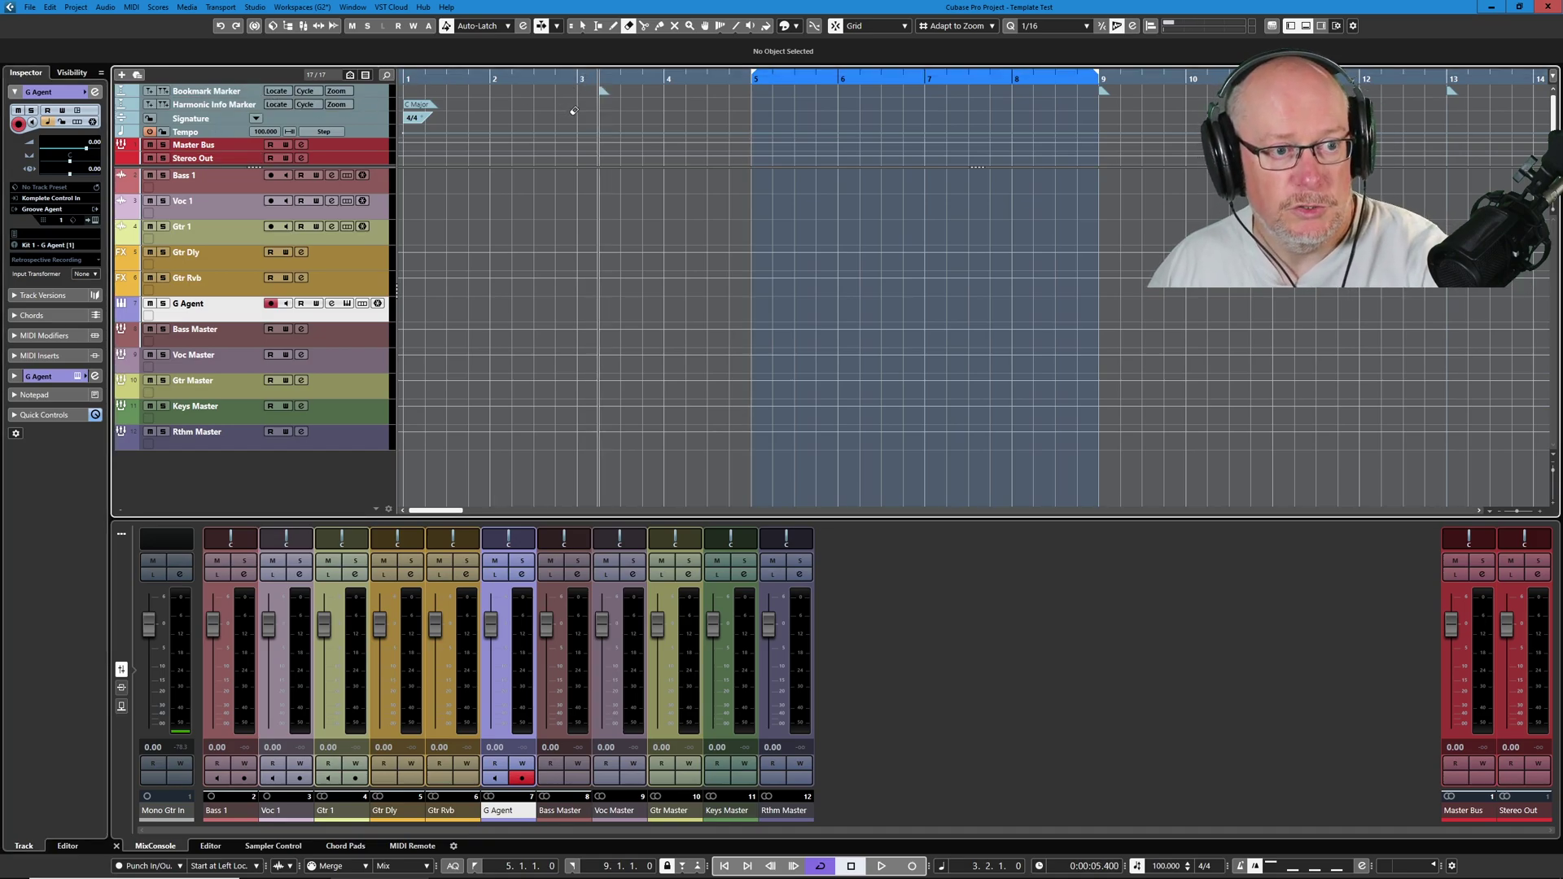
click(722, 77)
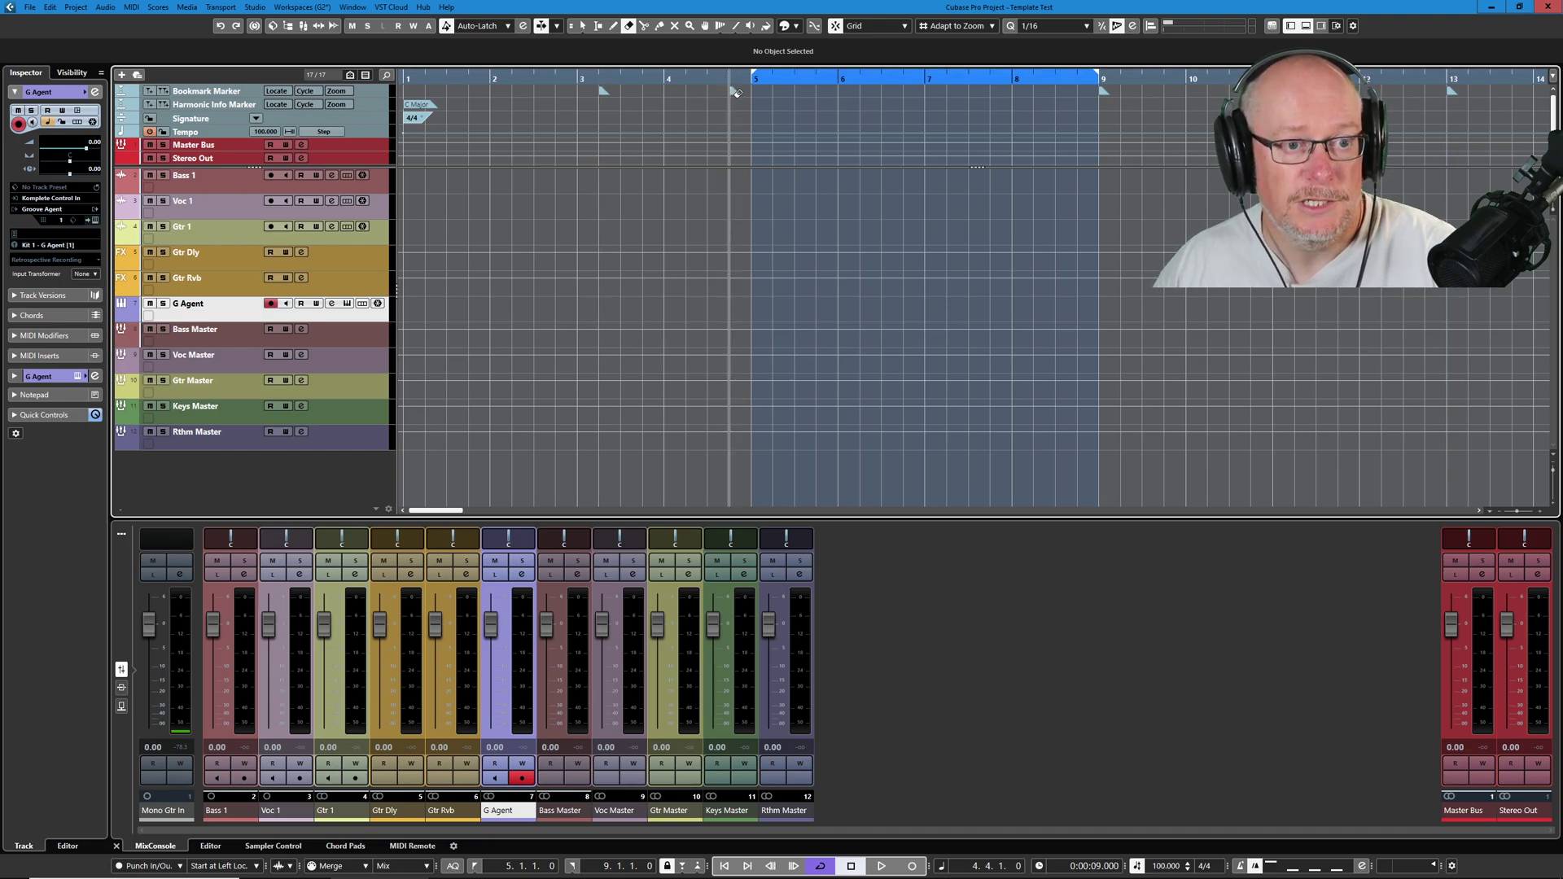
click(732, 91)
key(1)
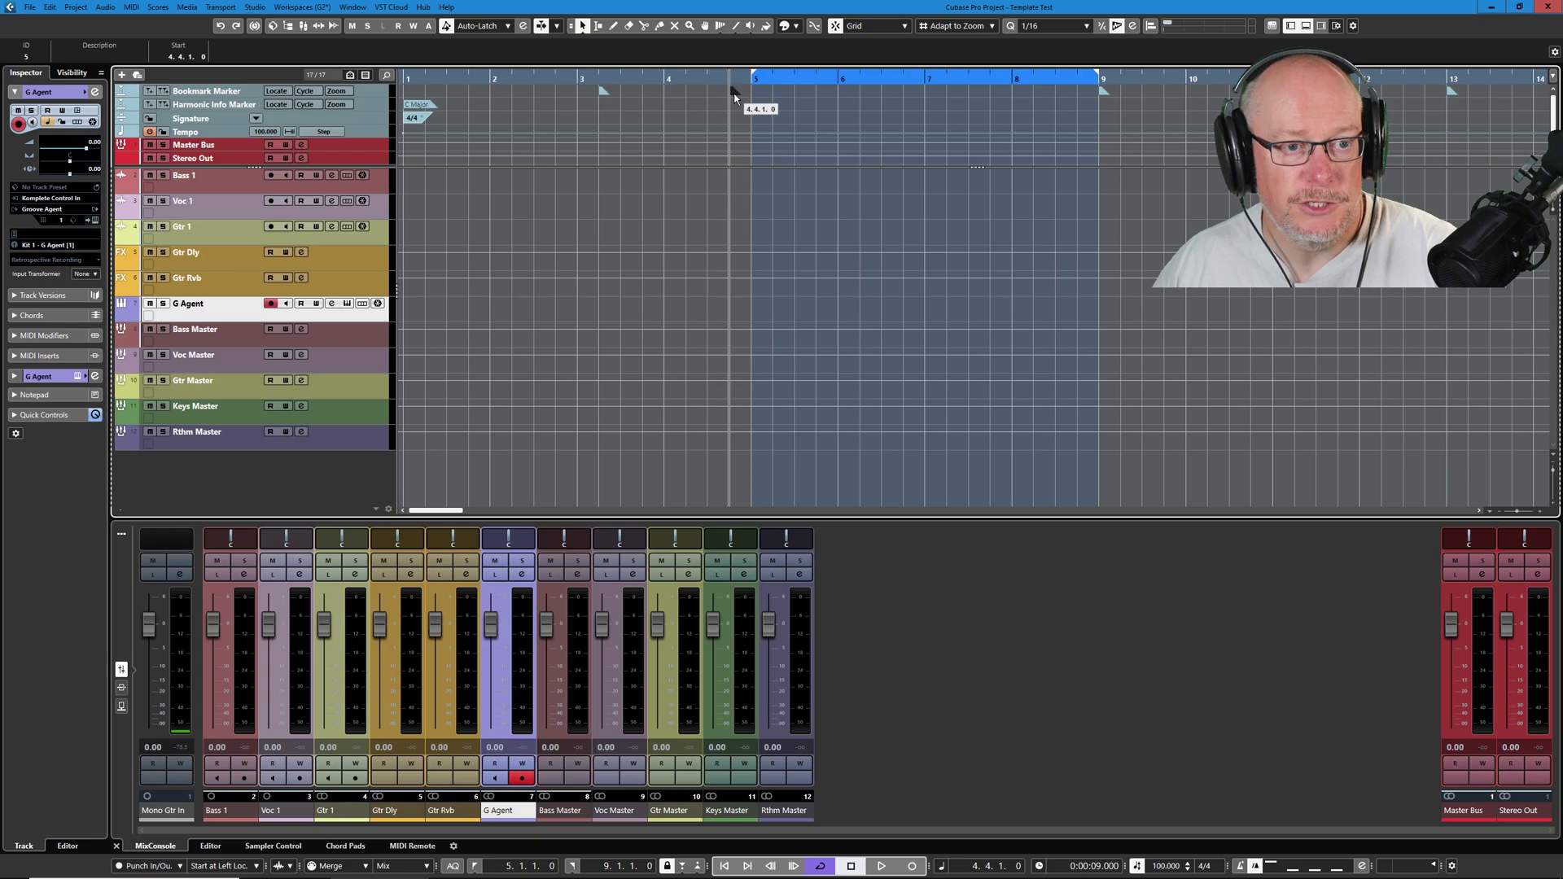
click(107, 56)
text(5)
key(Return)
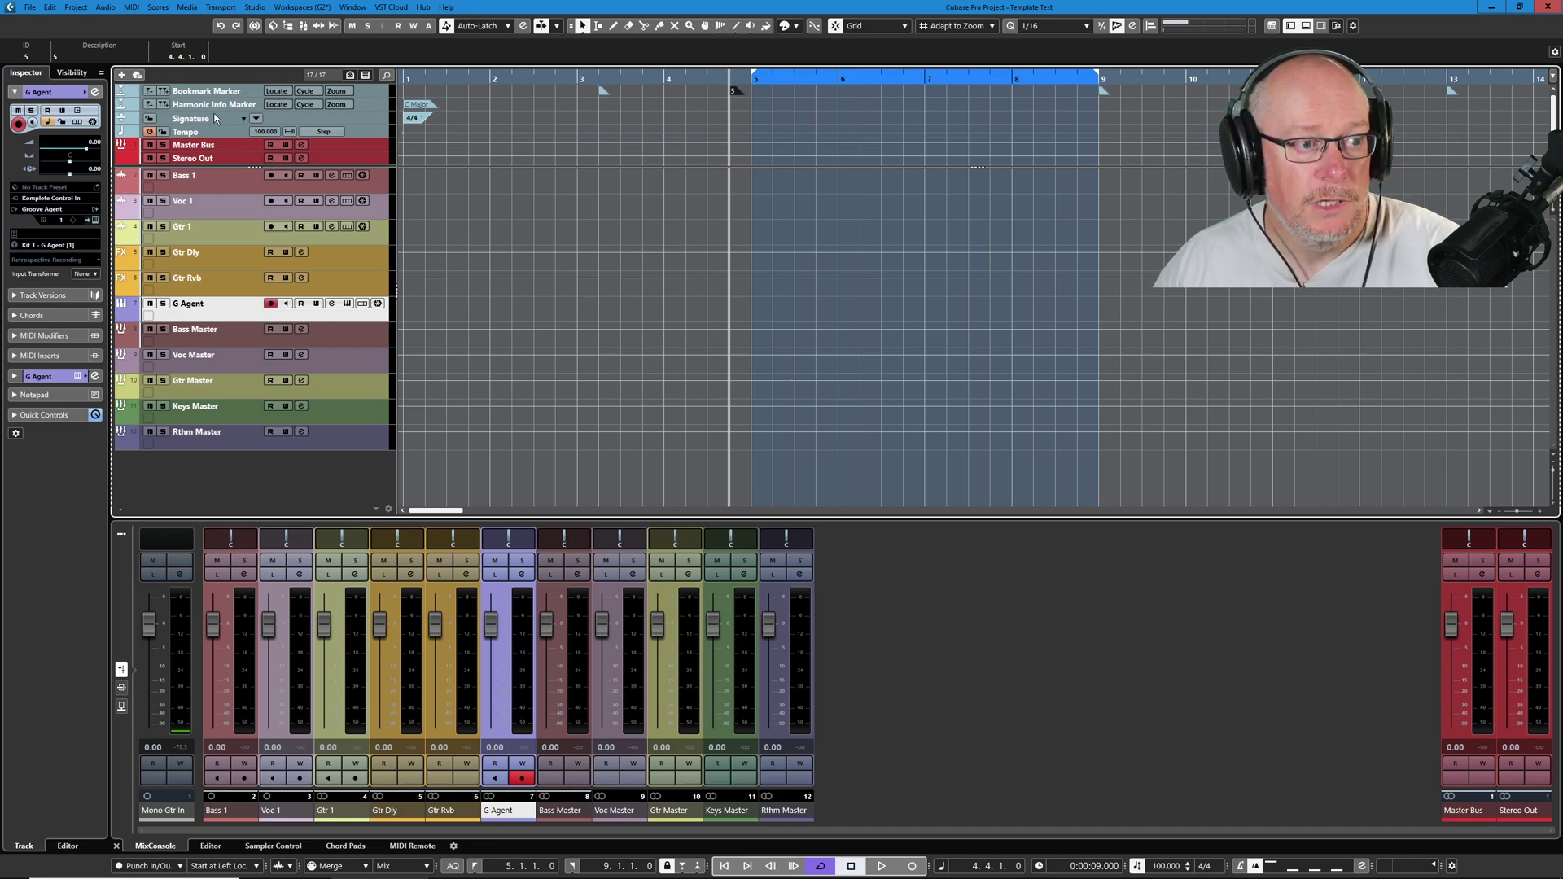
drag(412, 105, 558, 105)
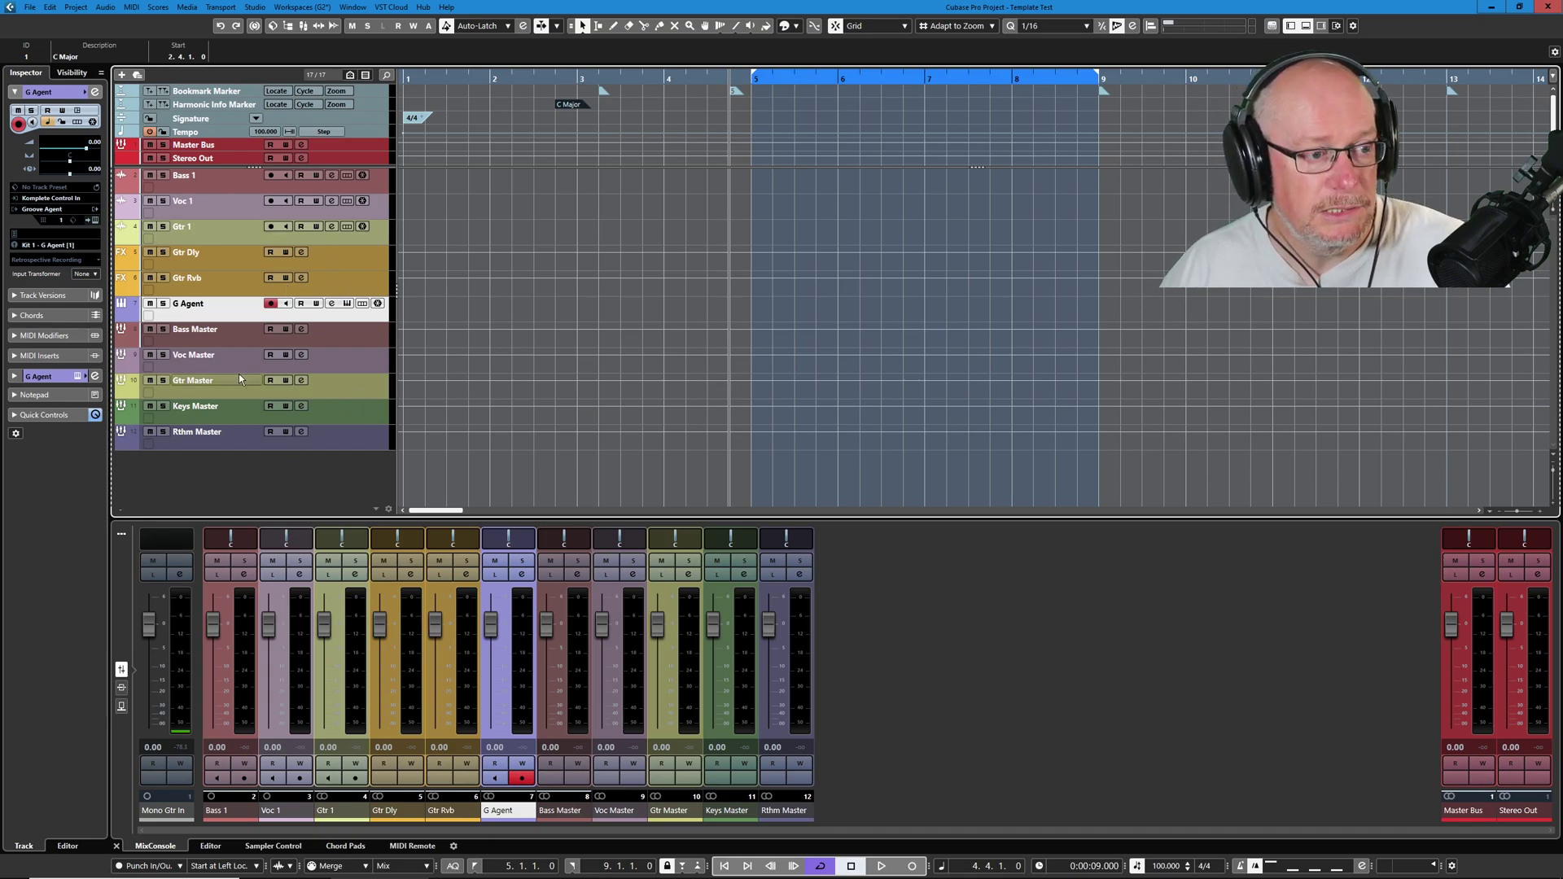
Select Gtr 1, open the MixConsole window, then reposition and close the GTune tuner.
click(232, 236)
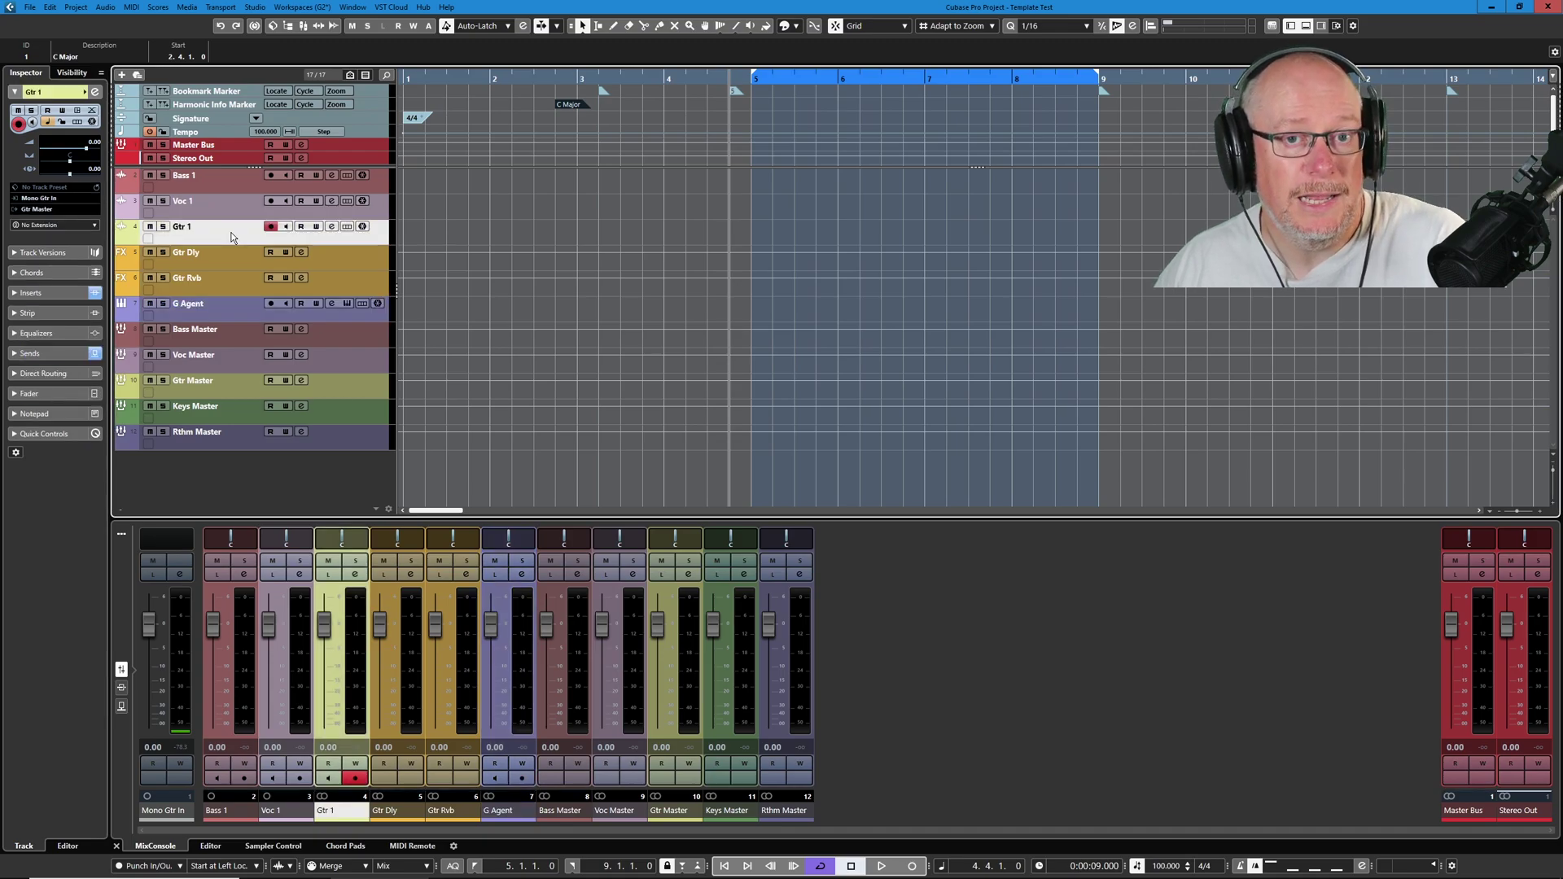
click(303, 25)
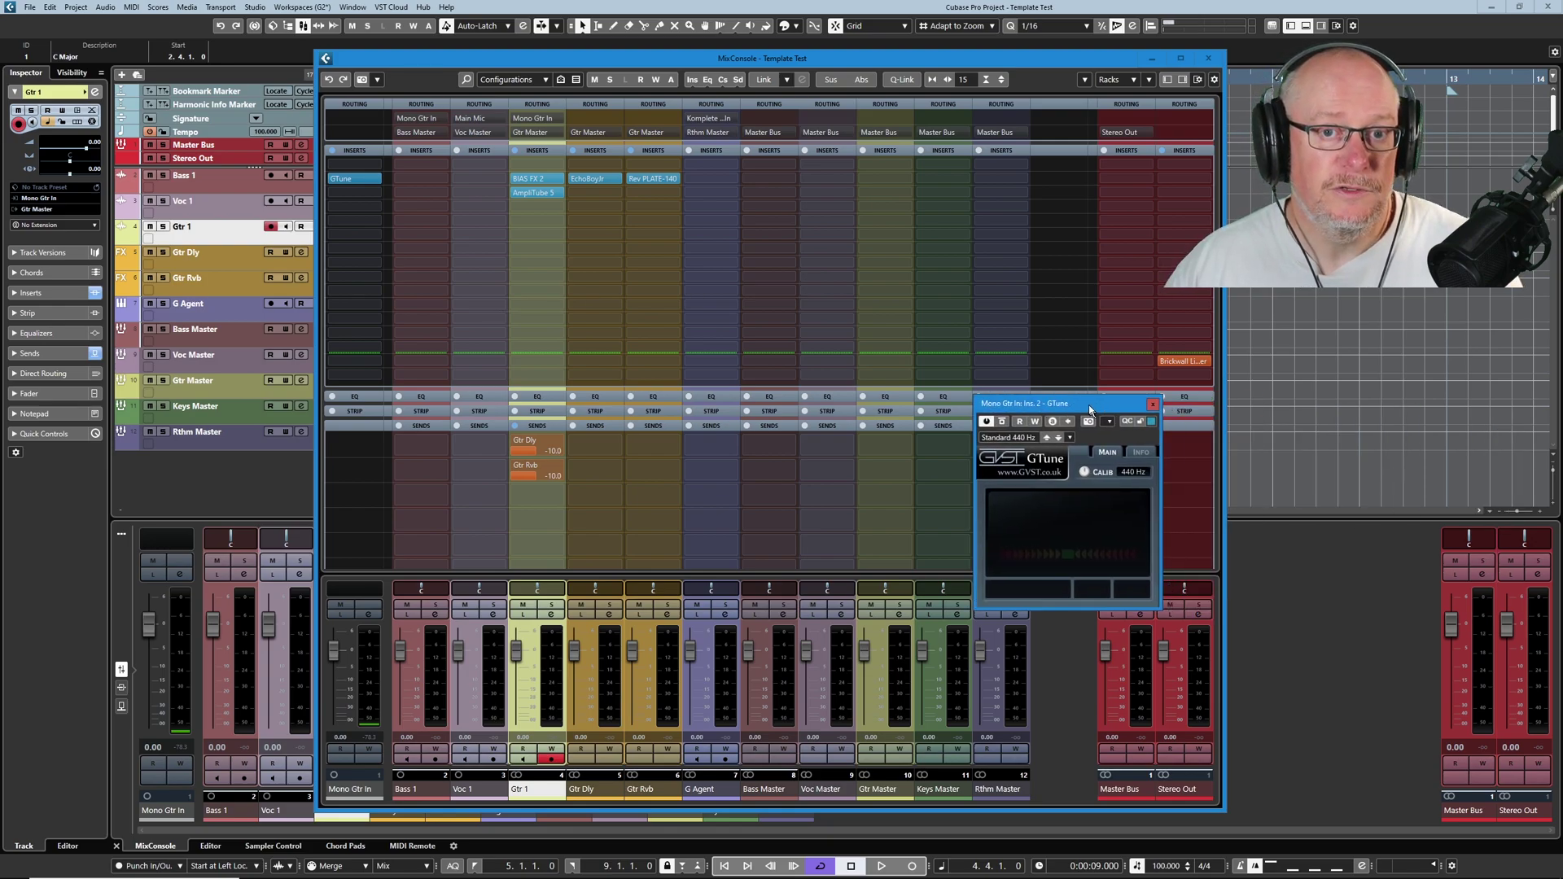
drag(1093, 412, 1060, 402)
click(1120, 396)
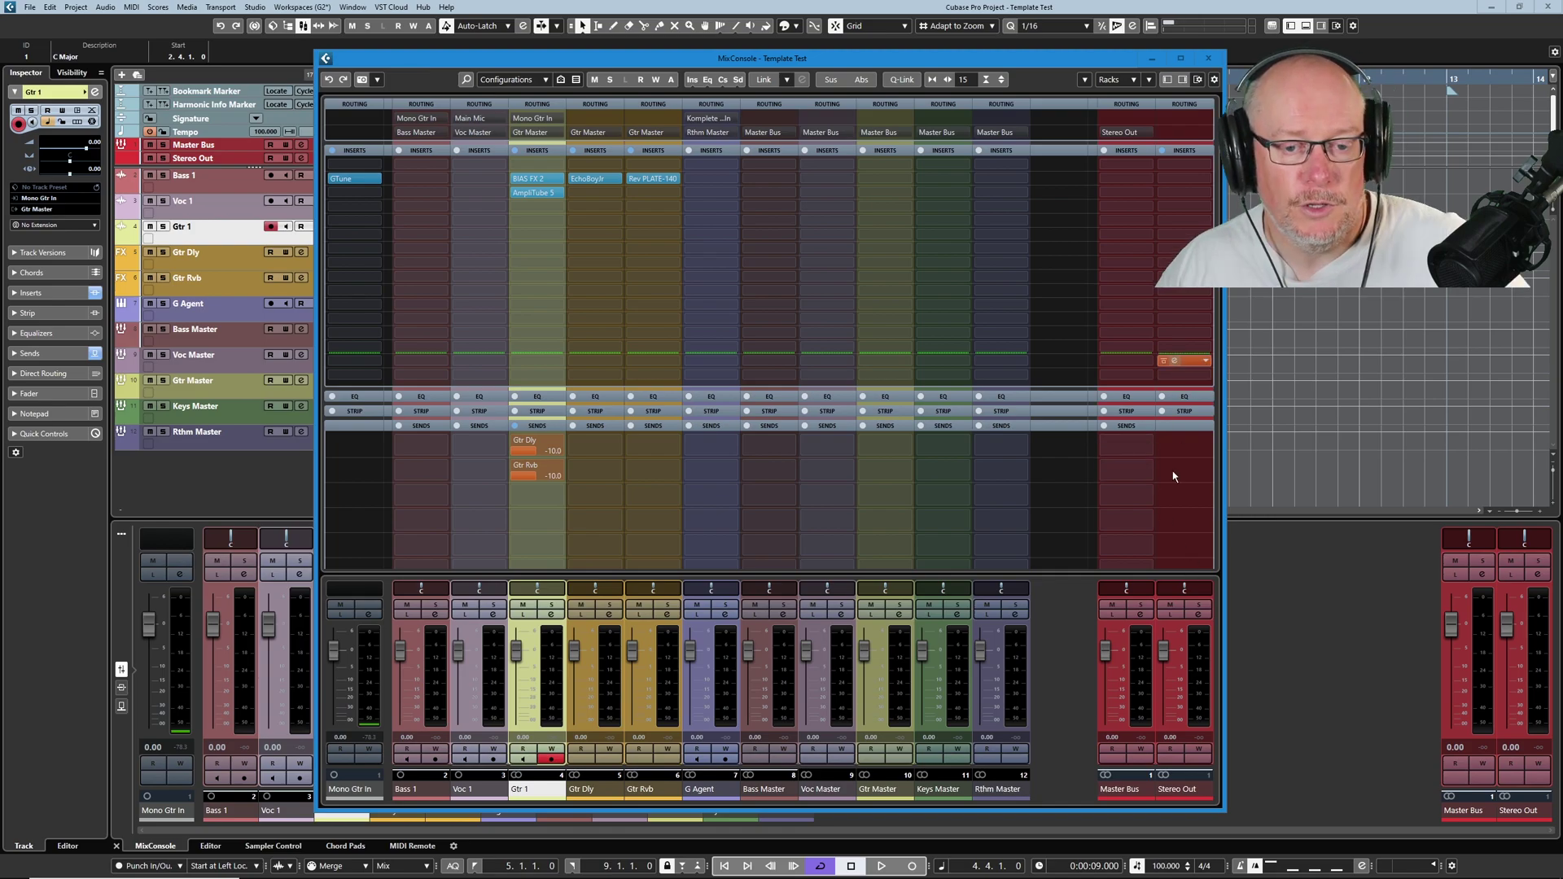
Open and reposition the Stereo Out Brickwall Limiter, close it, then close the mixer with F3.
click(1179, 364)
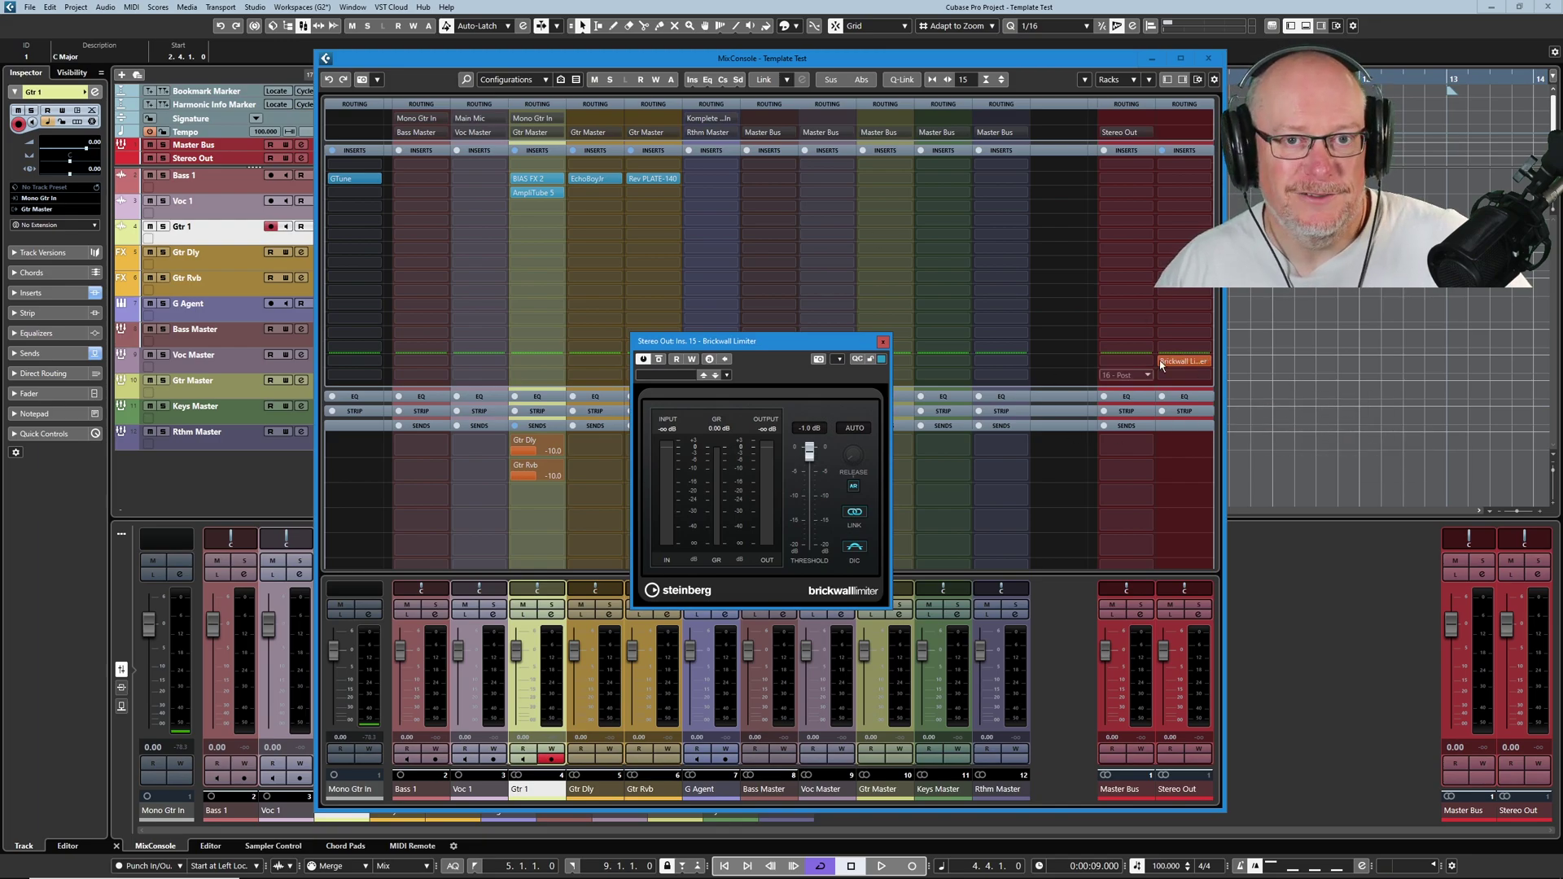
drag(782, 340, 872, 315)
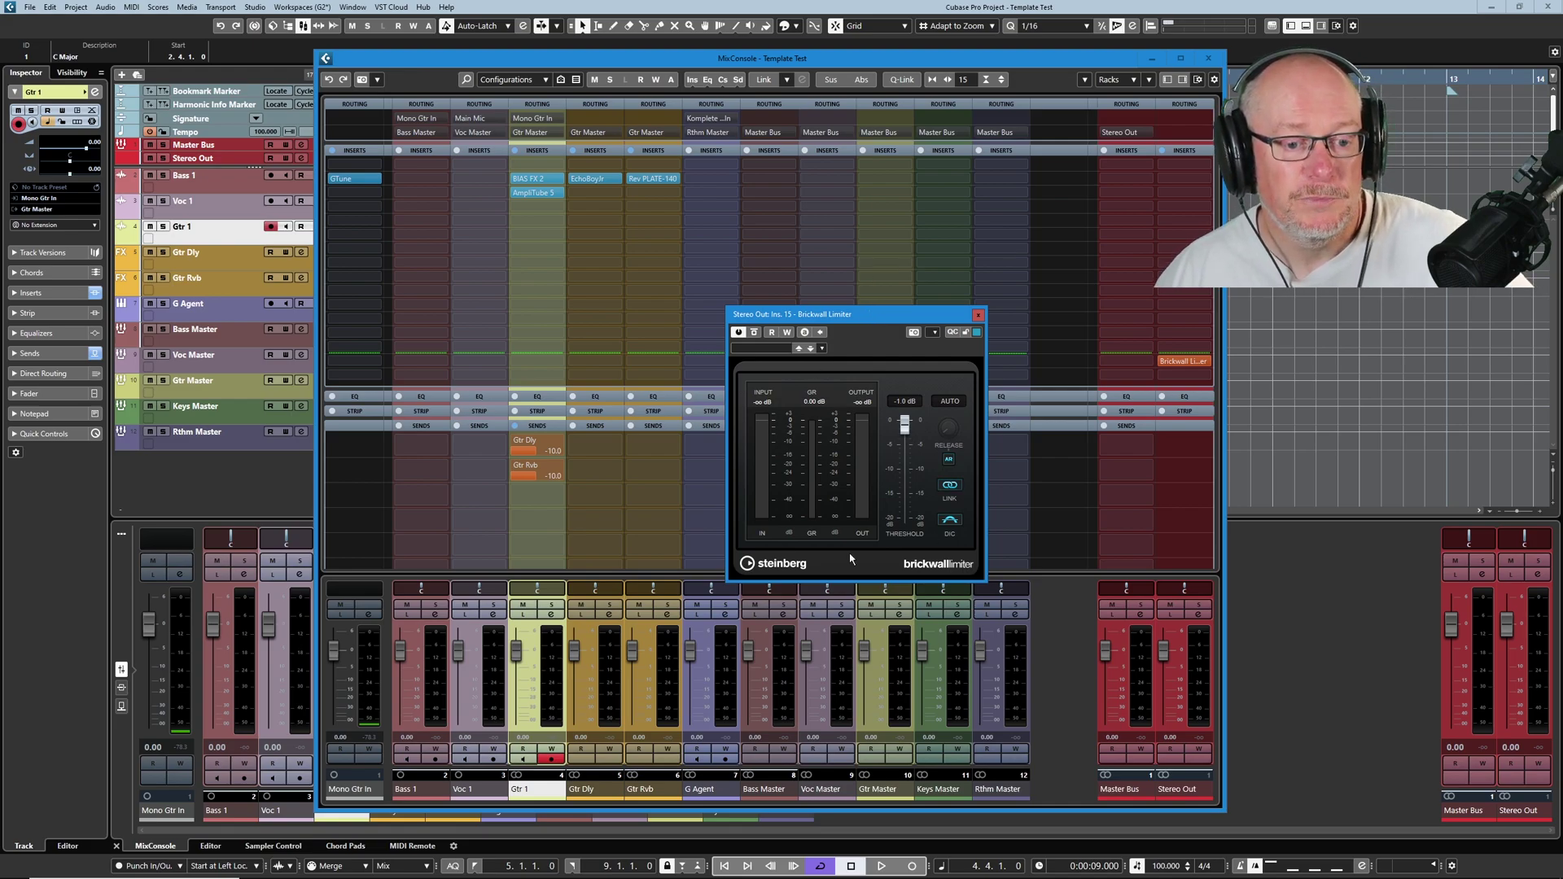
mouse_move(1170, 363)
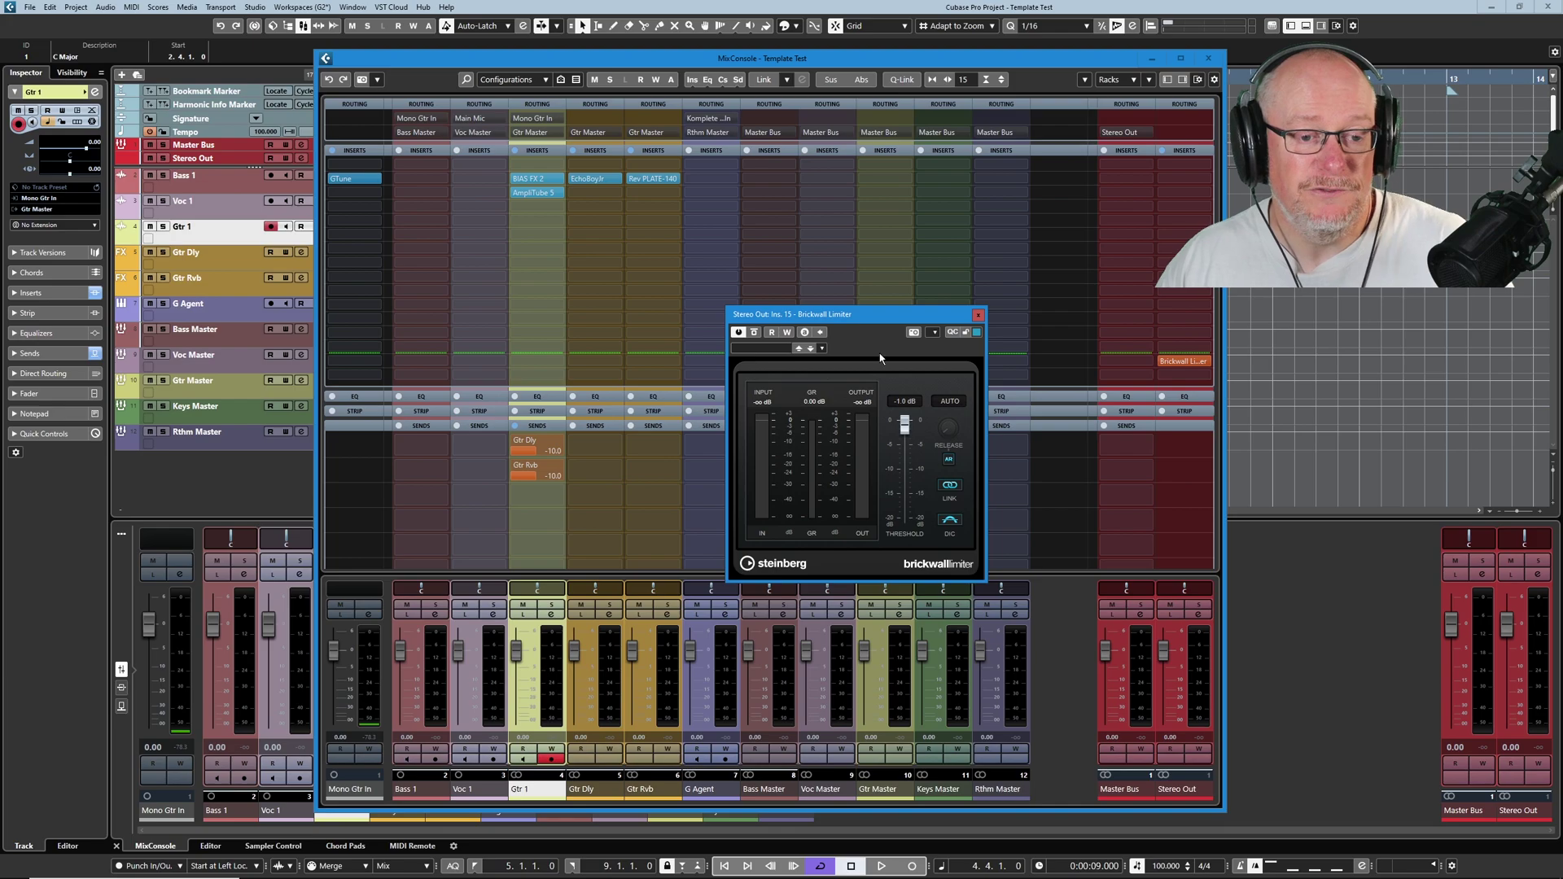
drag(869, 316, 875, 245)
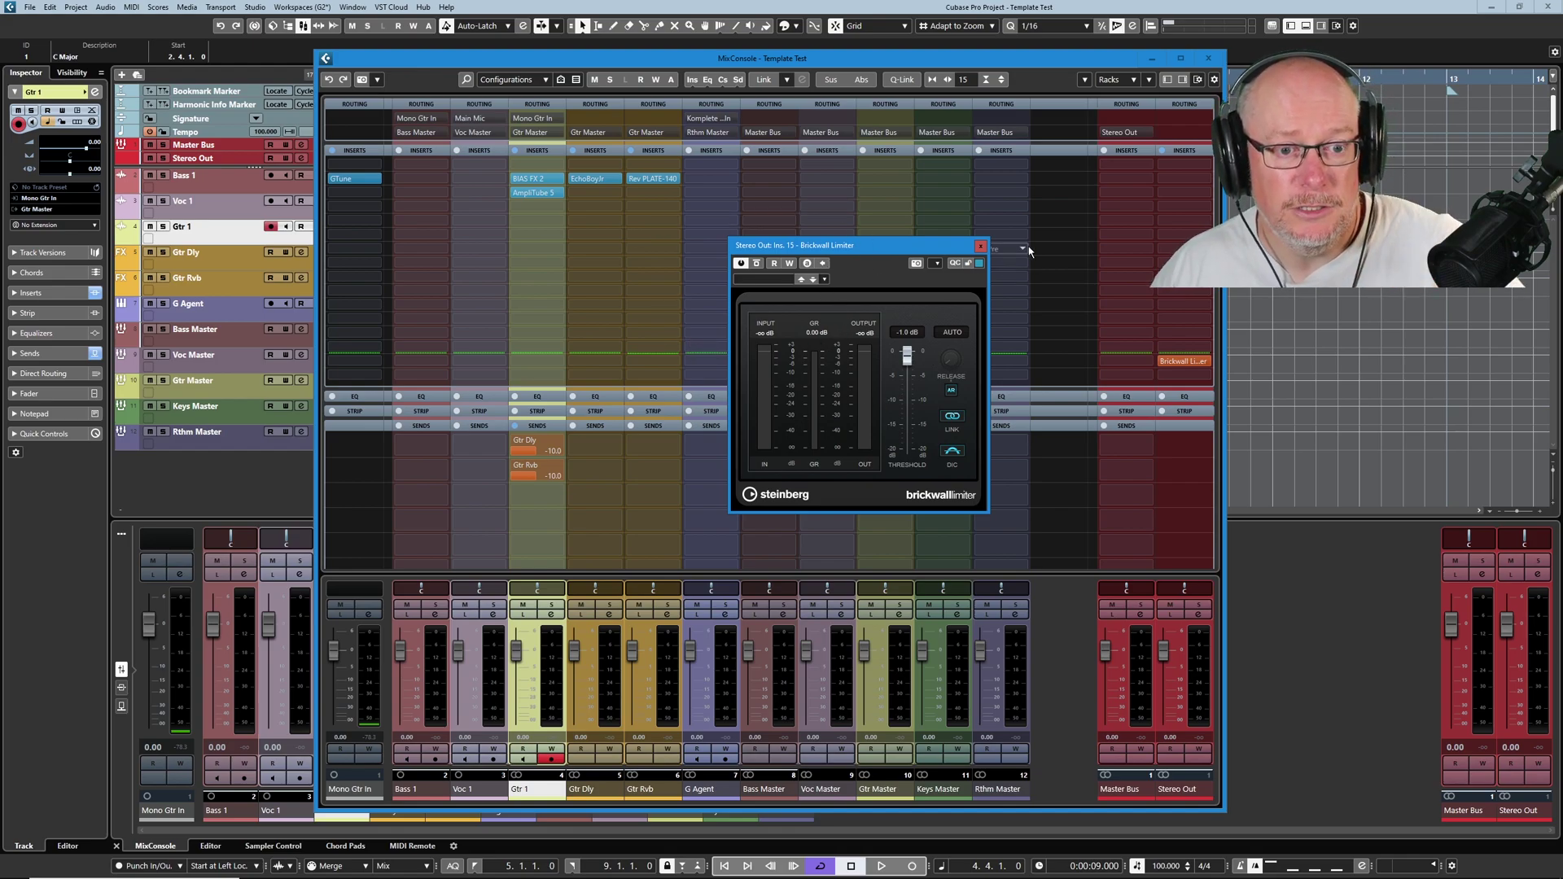
click(982, 253)
key(F3)
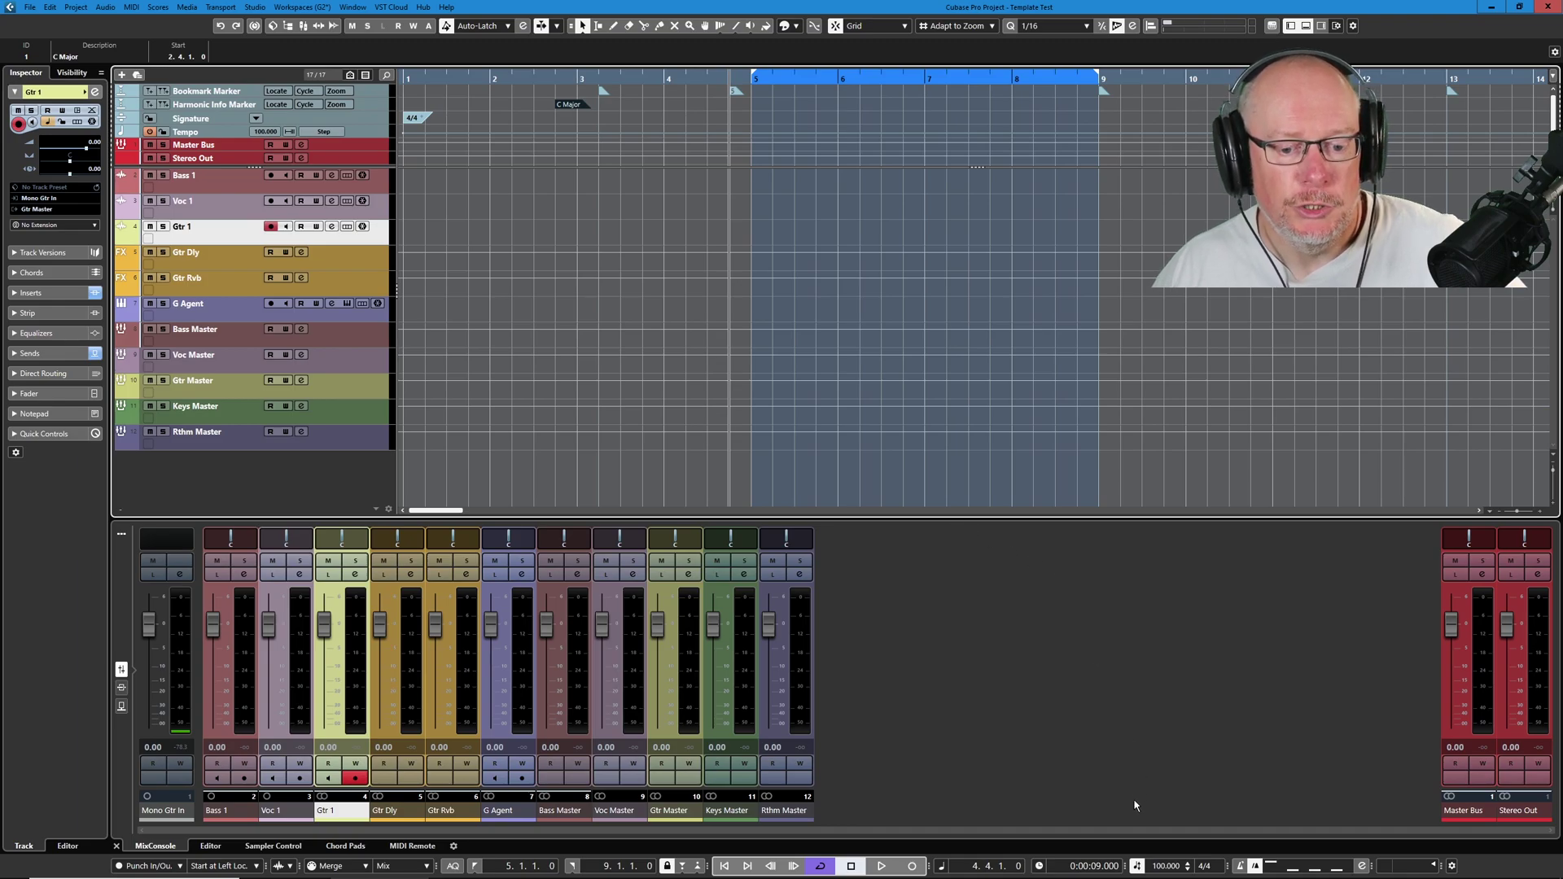
Switch Soft Quantize on in the toolbar and toggle the button beside it.
click(1102, 27)
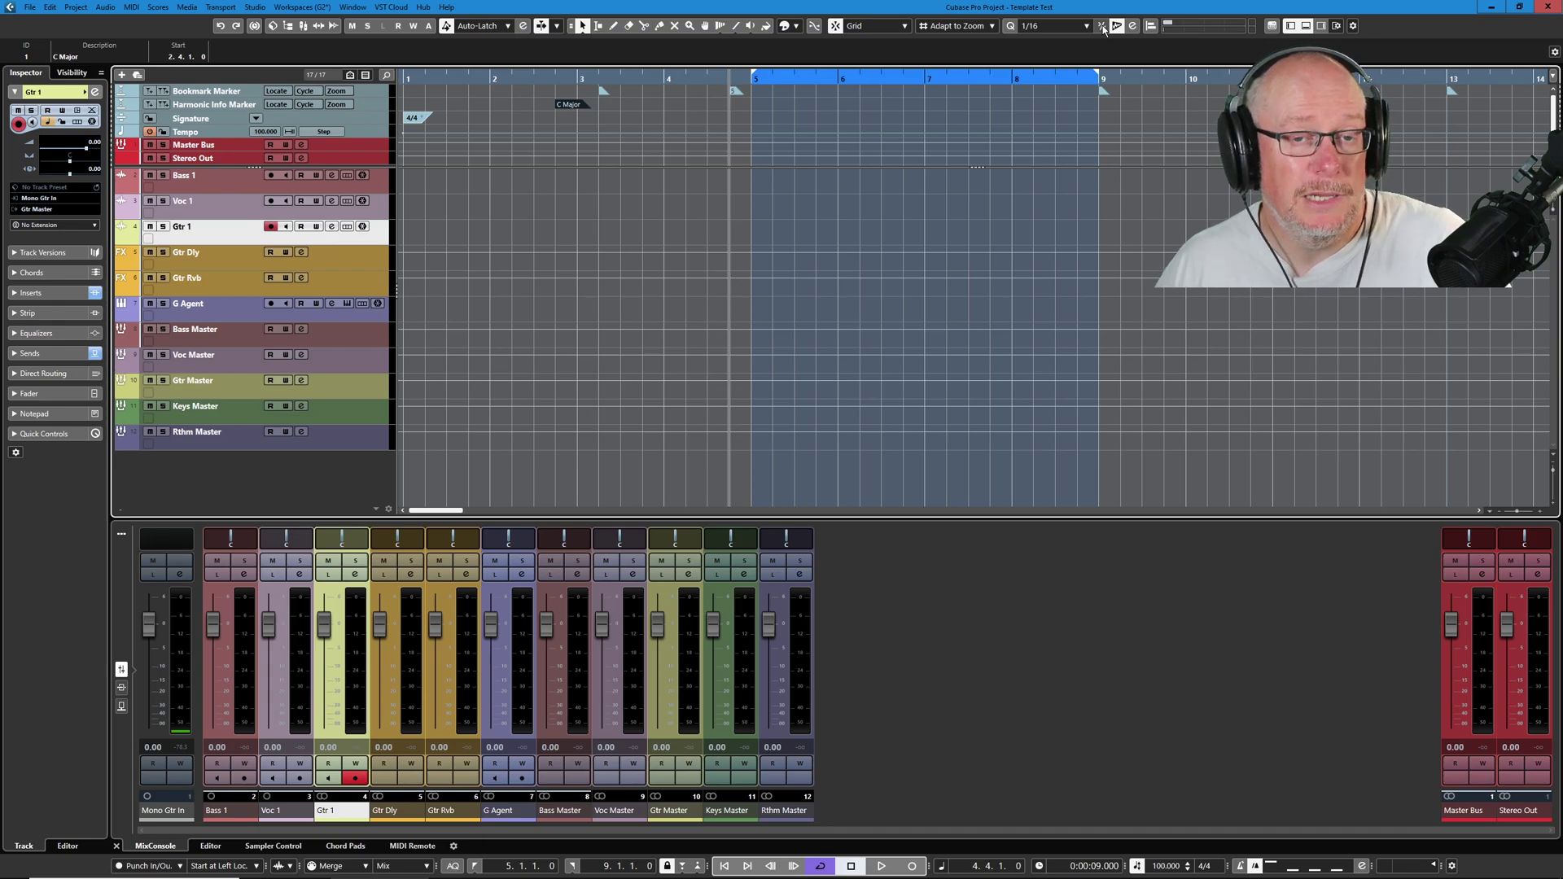
click(1115, 26)
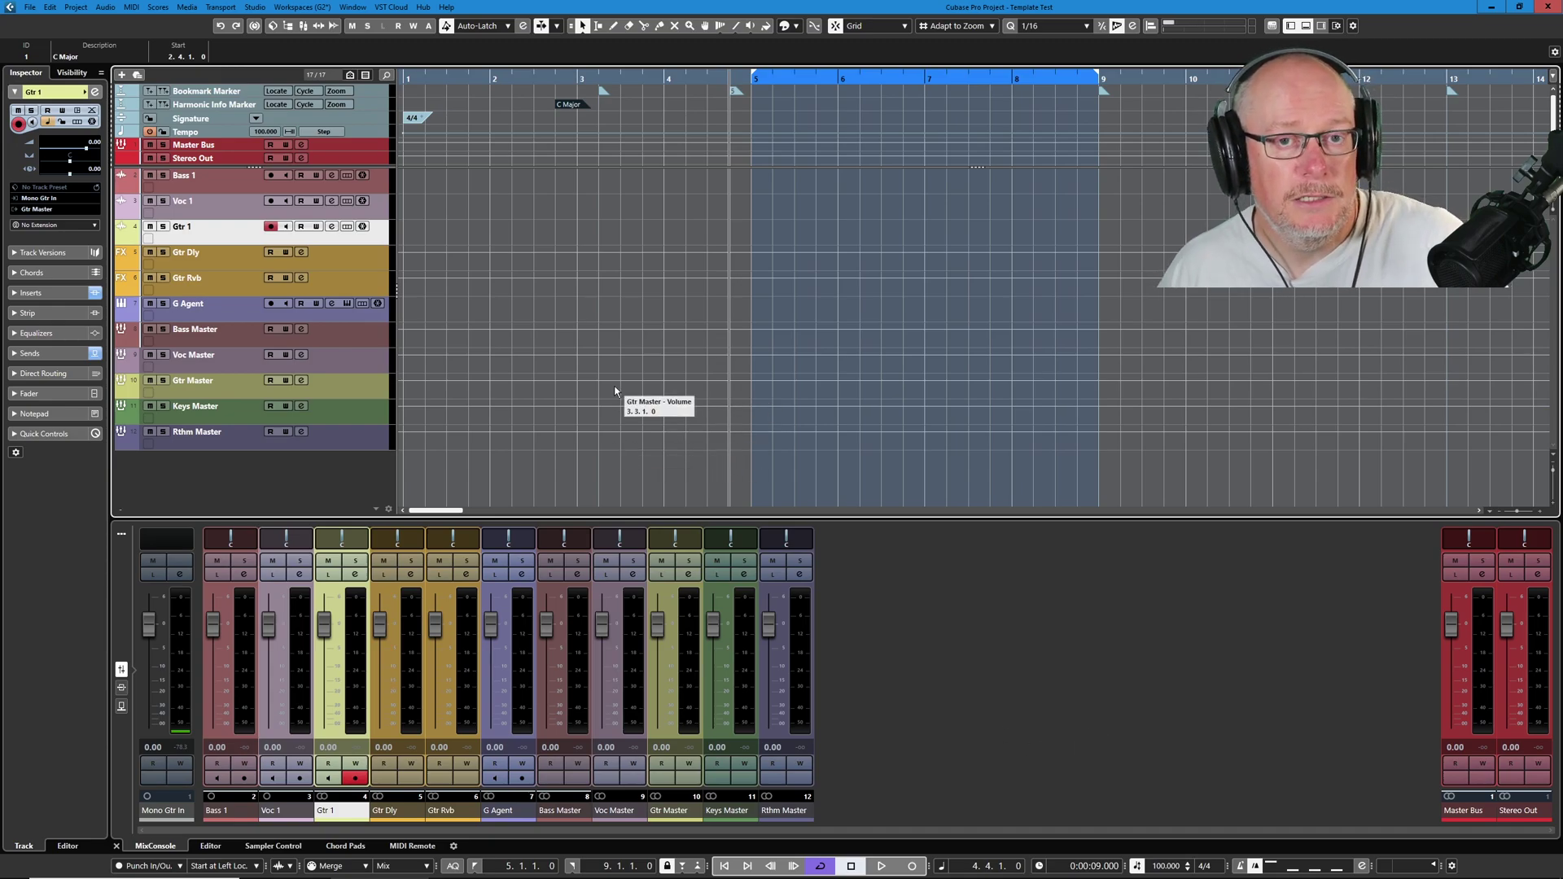
click(340, 314)
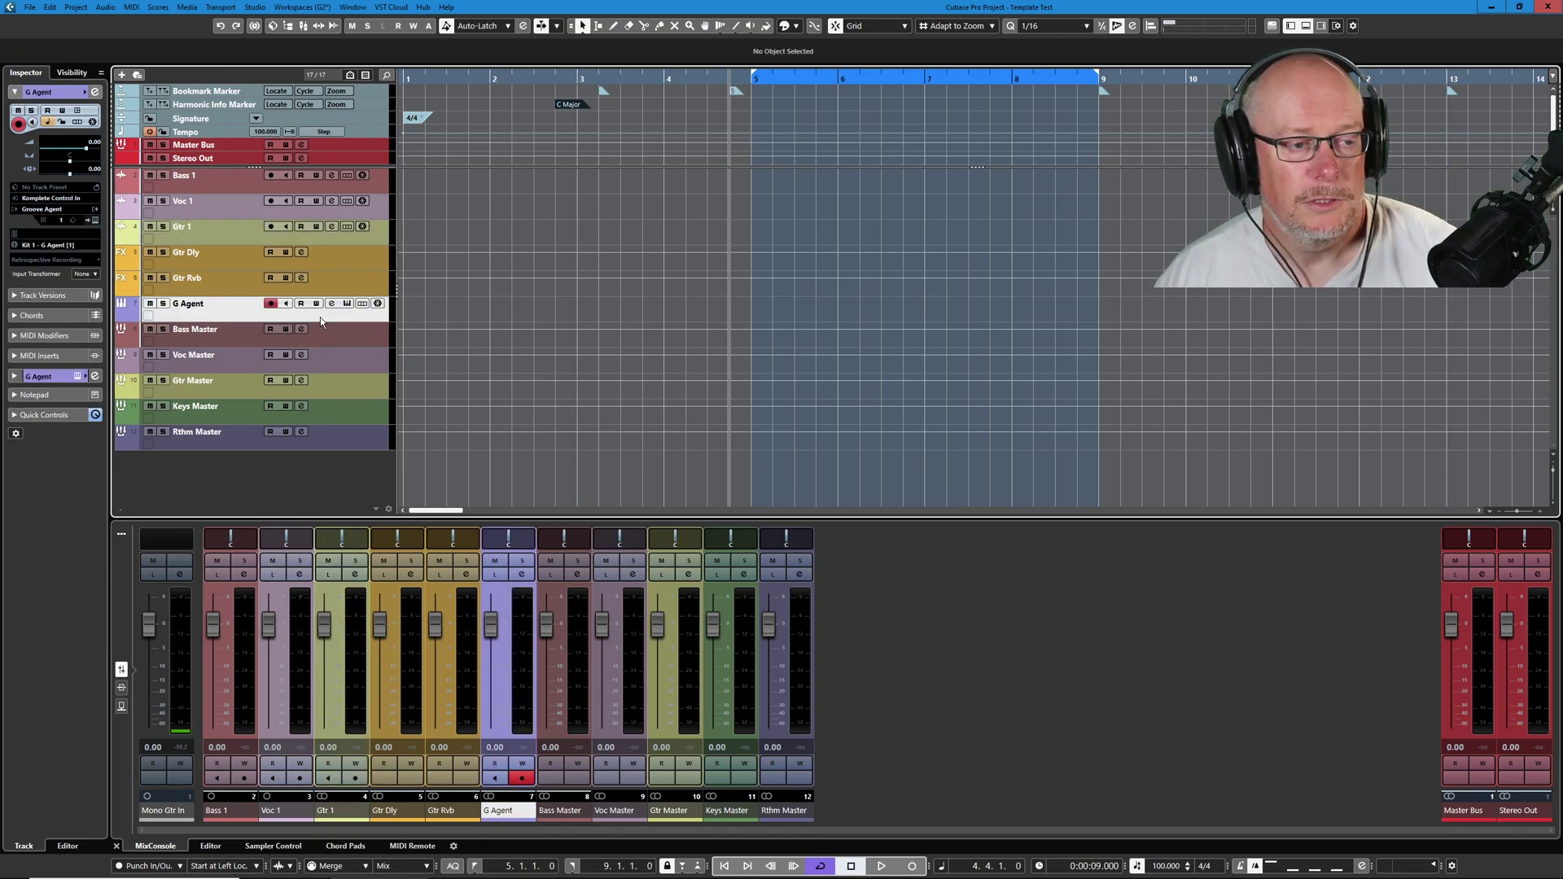
click(348, 304)
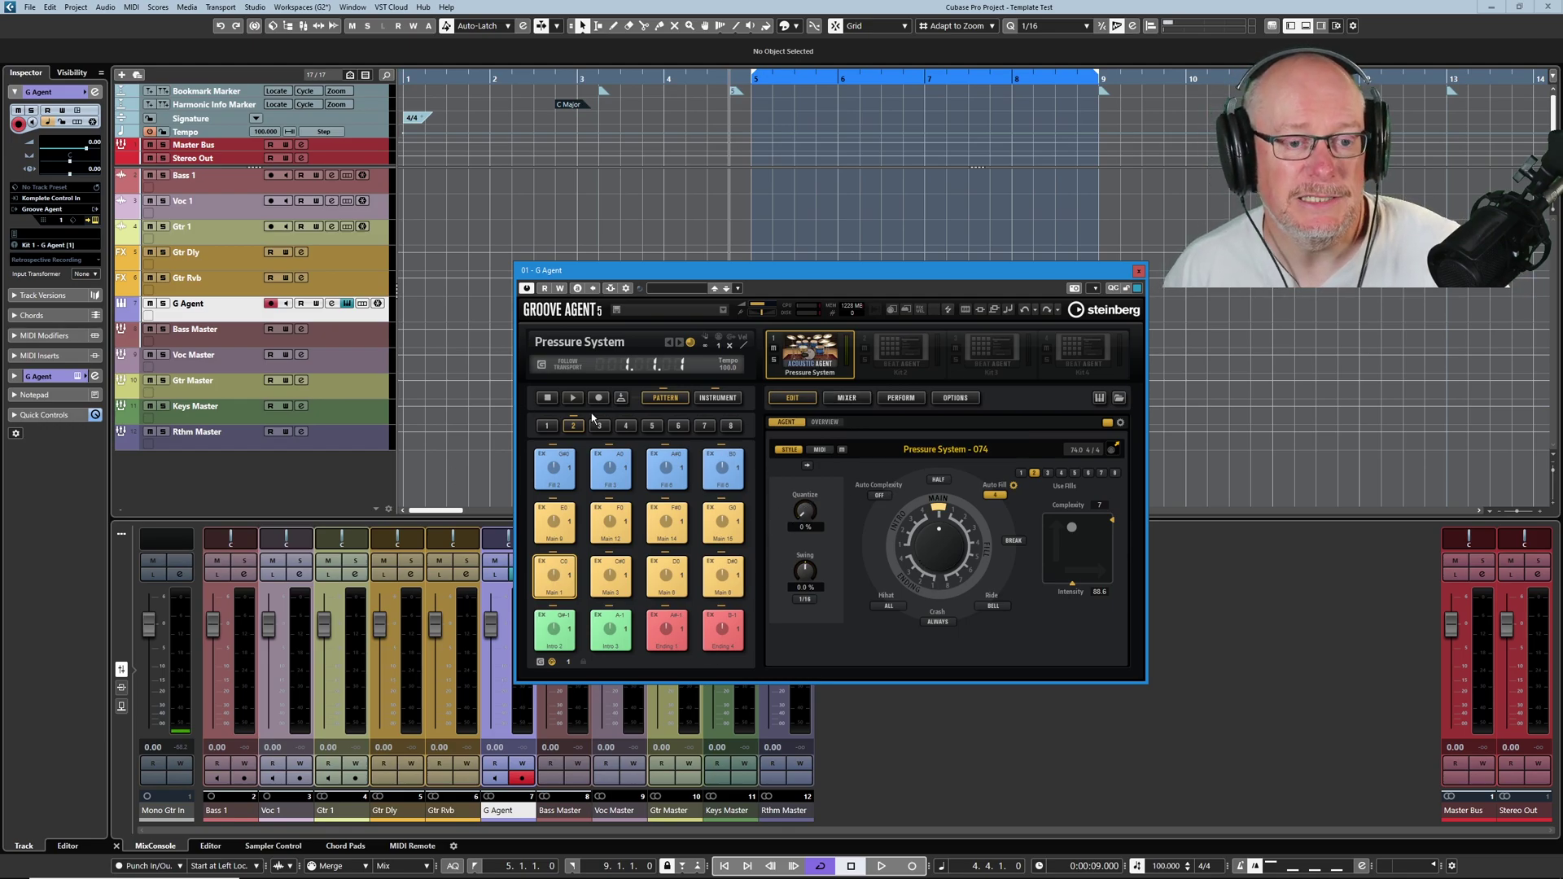
click(1138, 271)
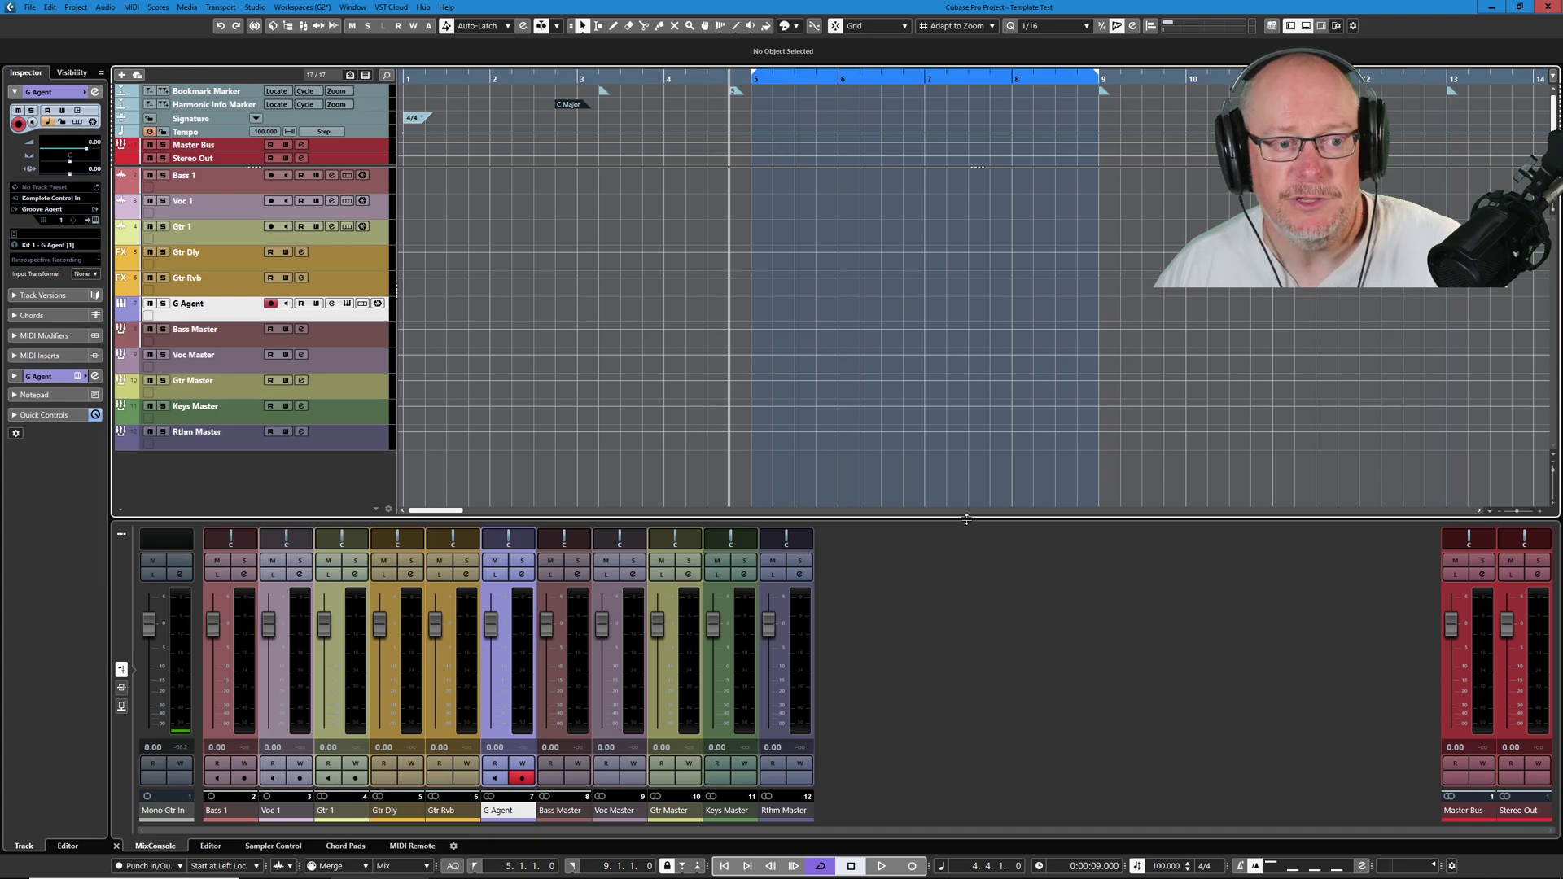
click(303, 25)
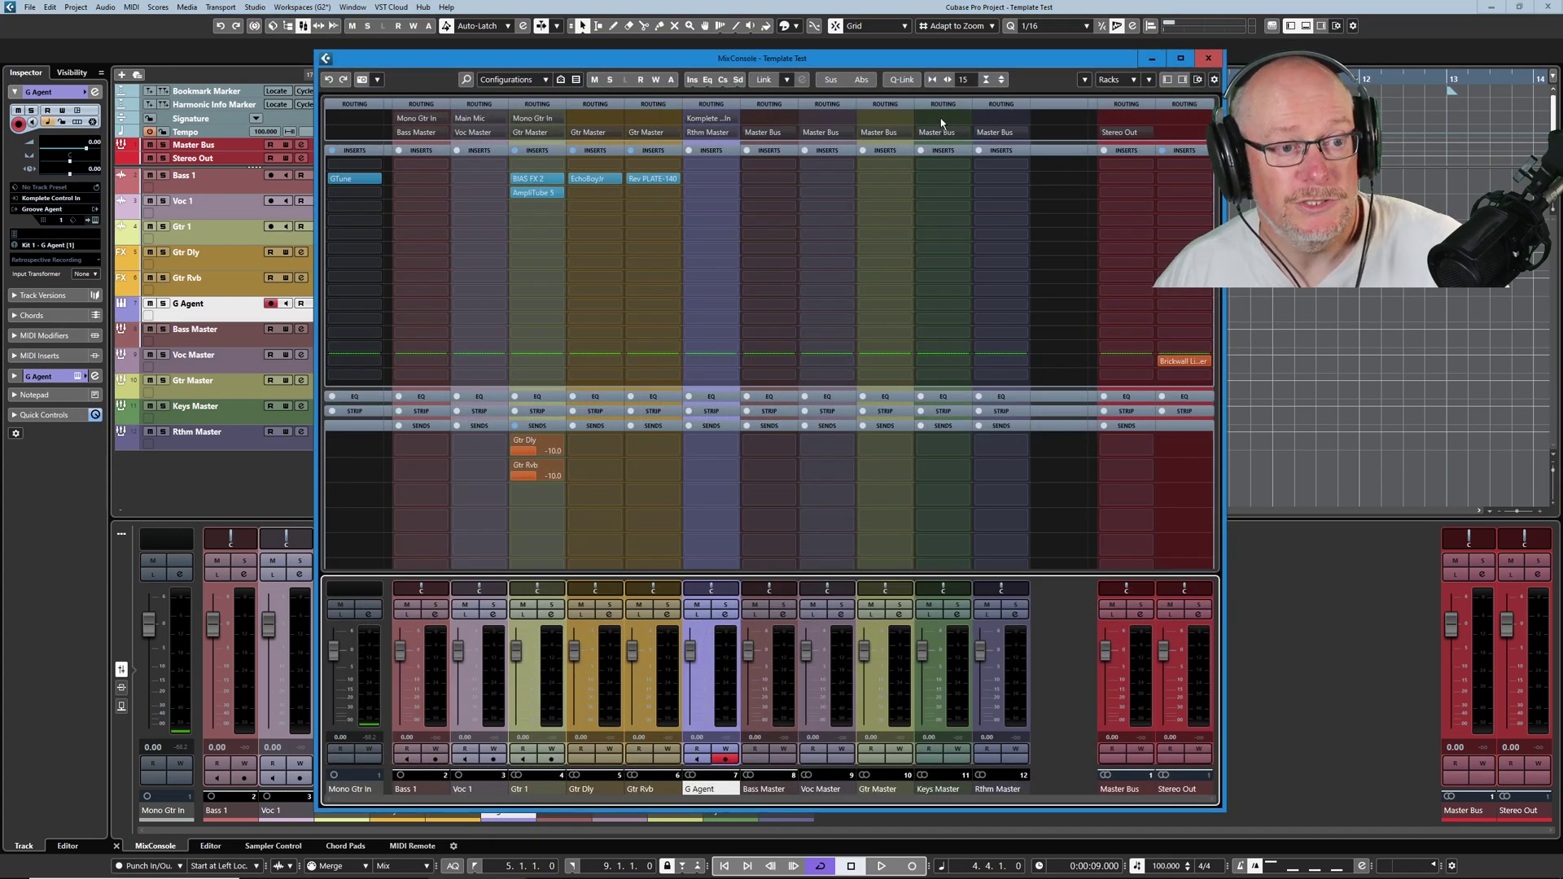
key(F3)
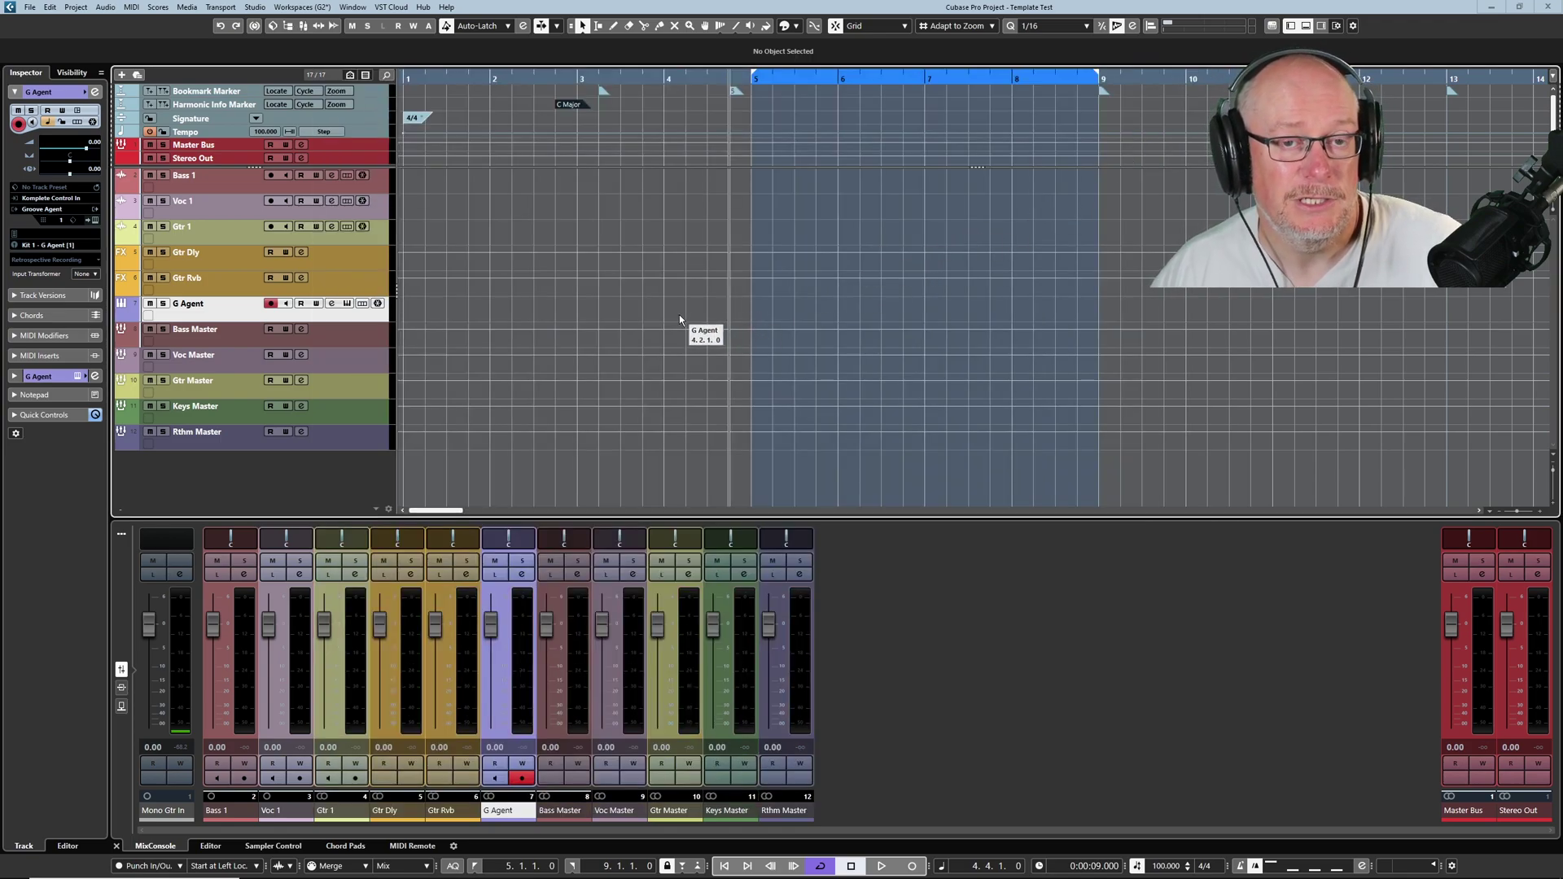
click(31, 7)
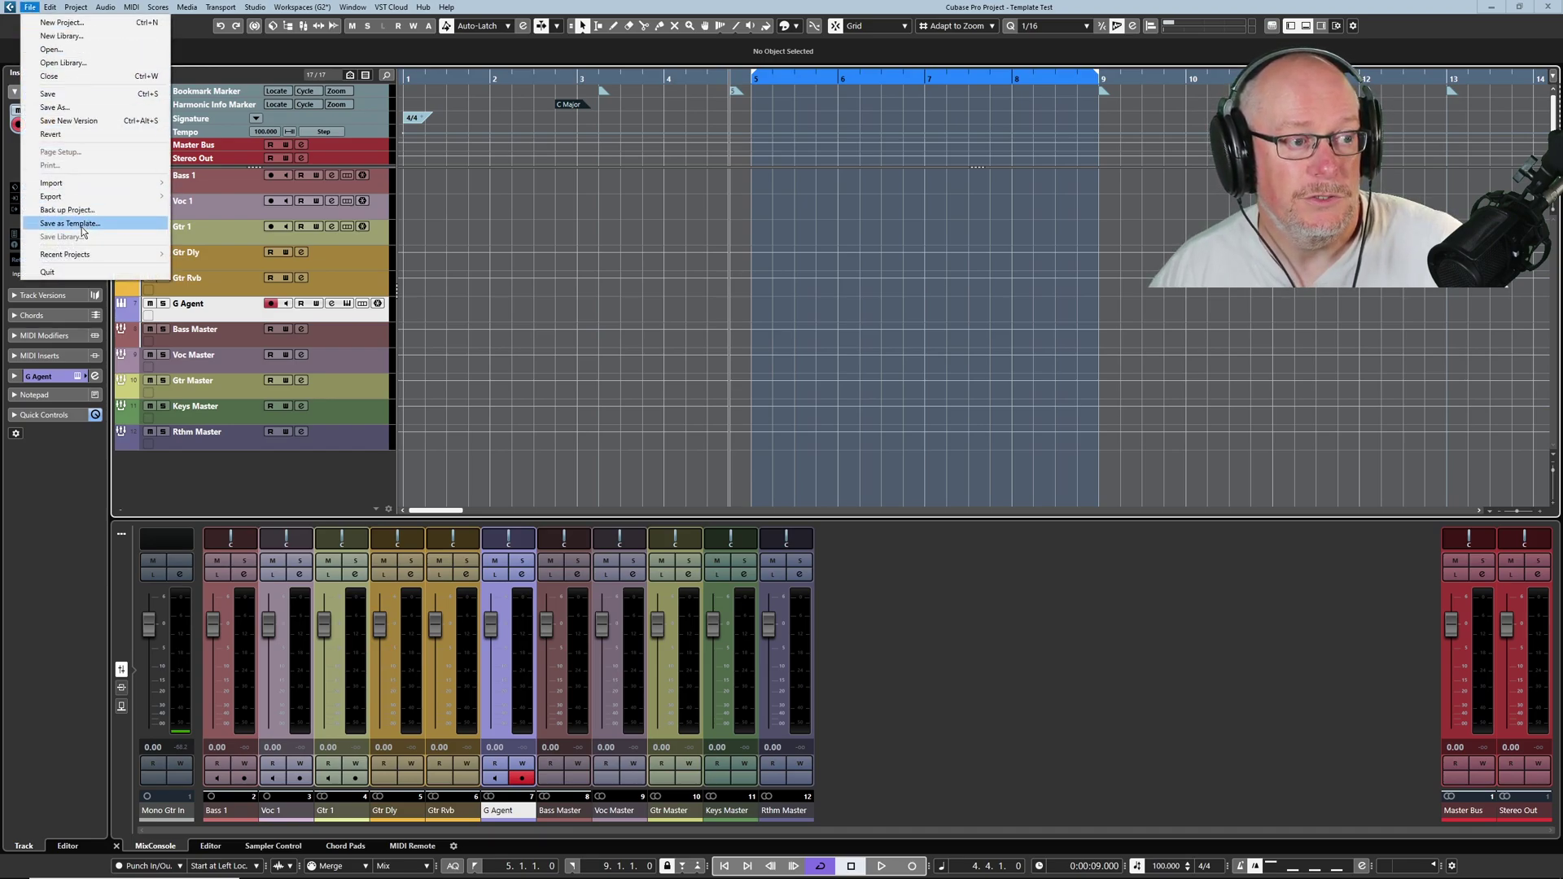
click(85, 227)
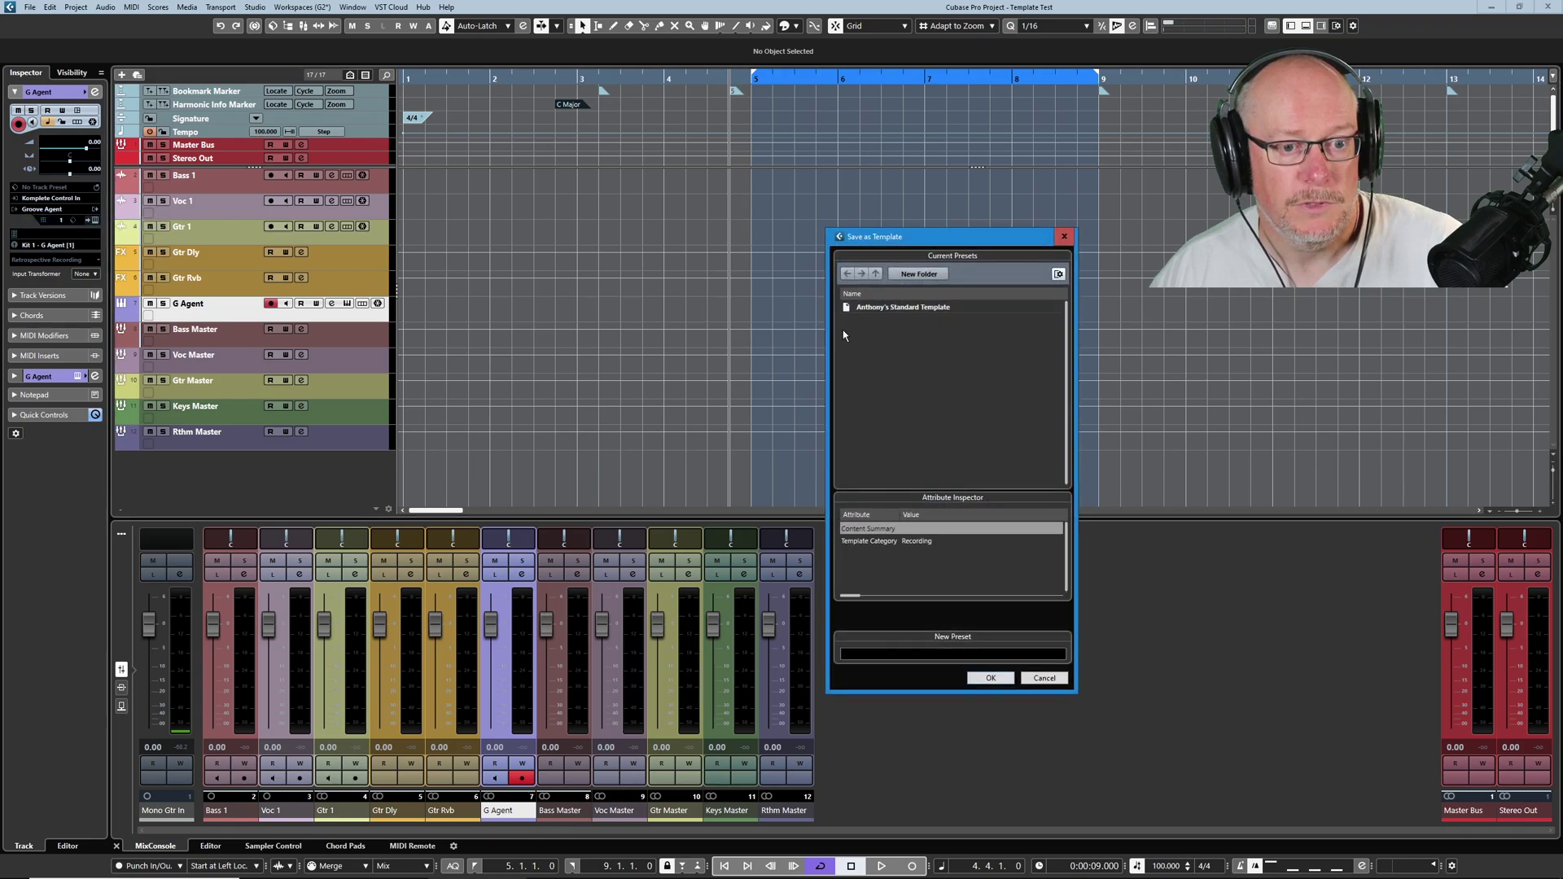
click(891, 309)
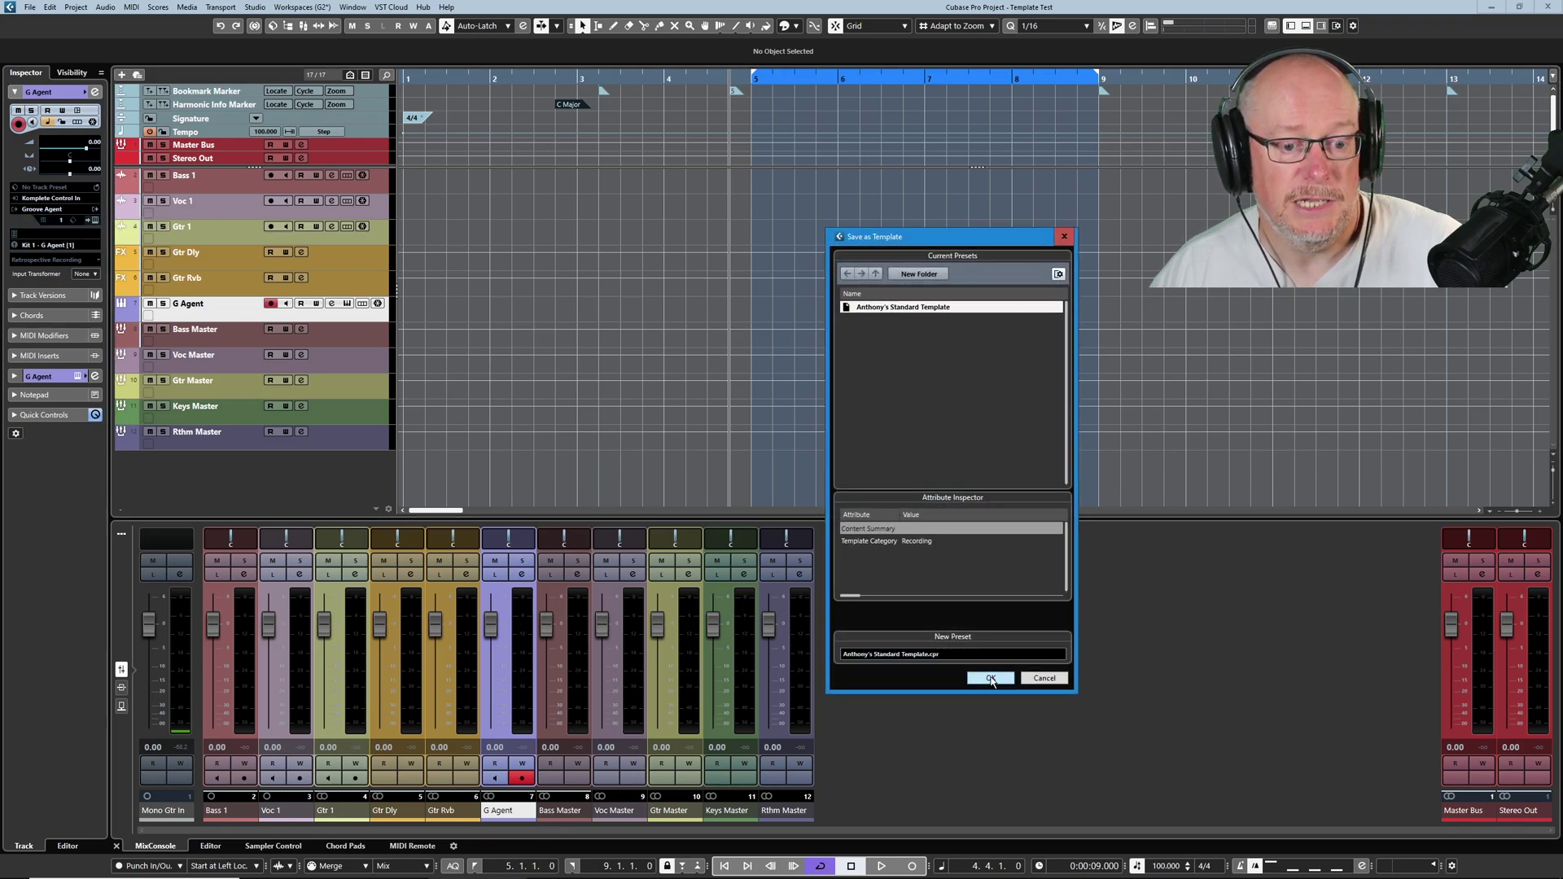
click(990, 678)
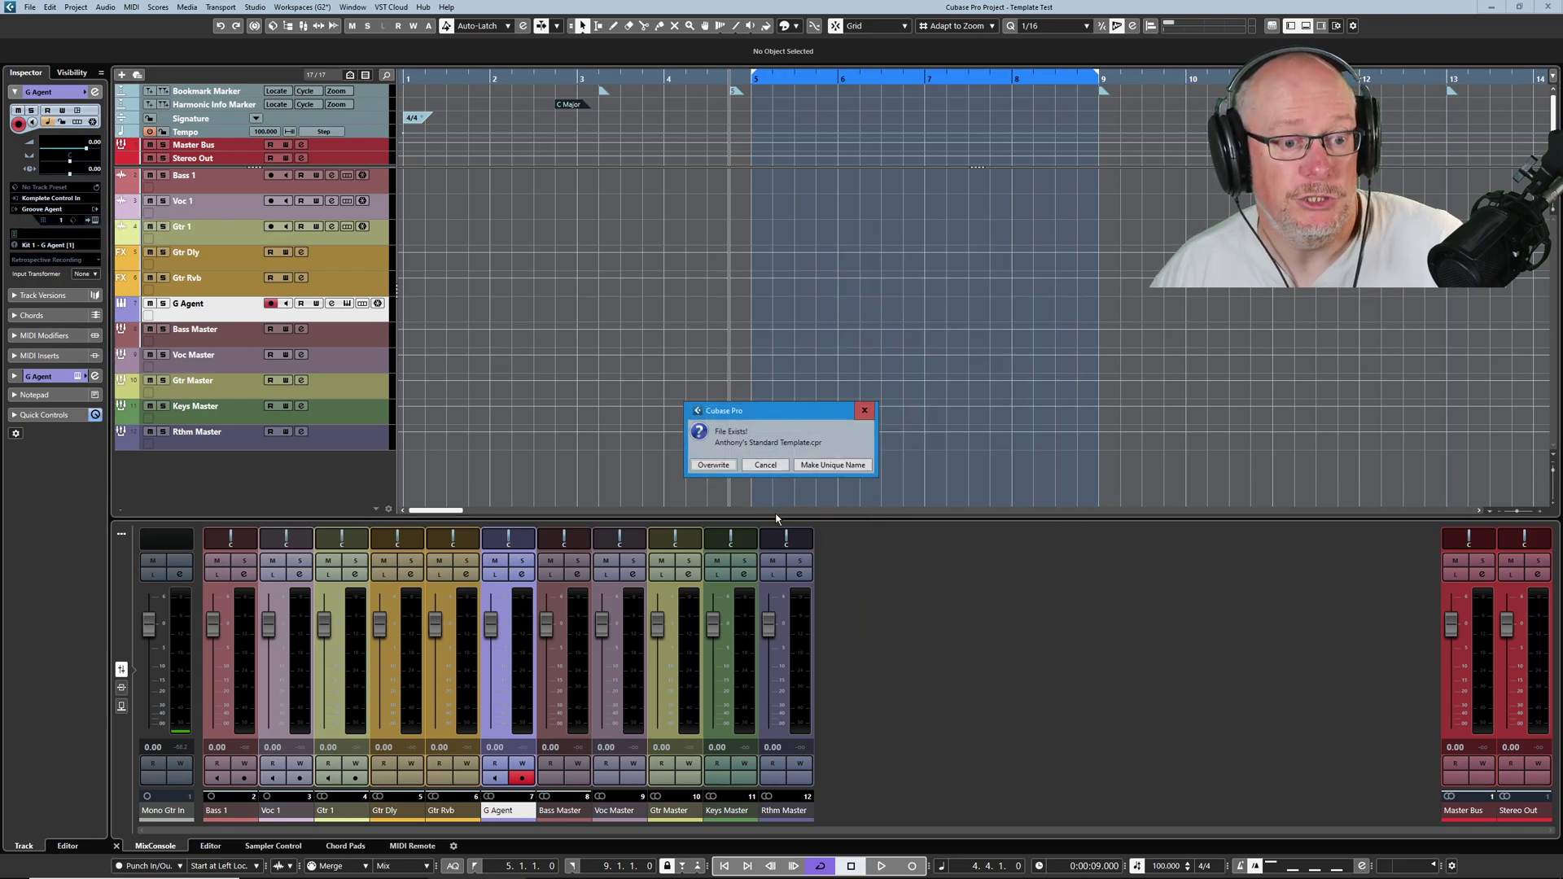
click(765, 466)
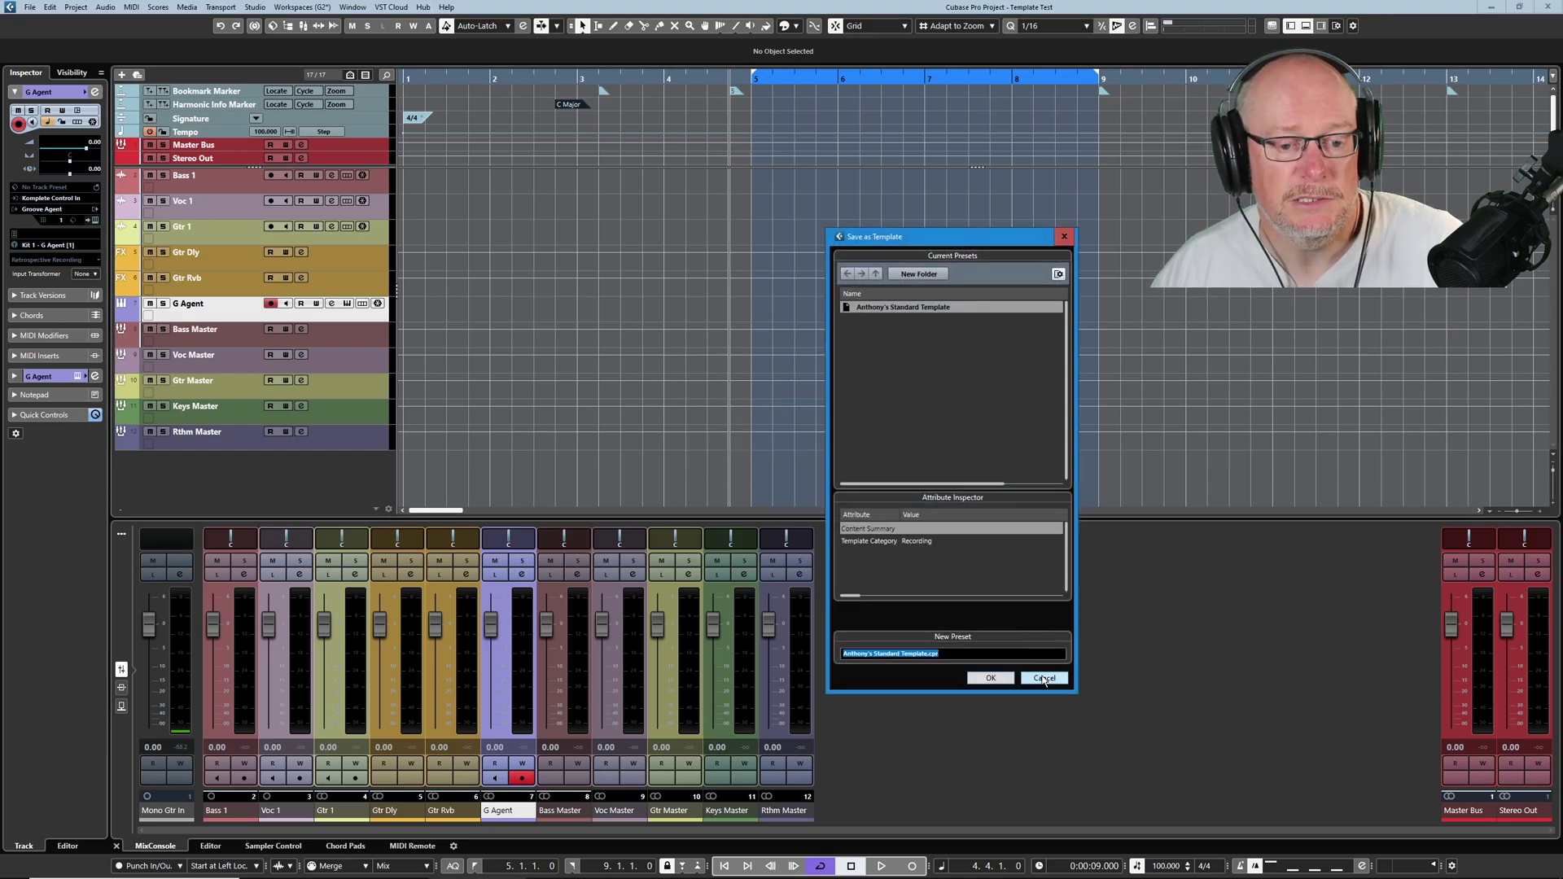
click(1044, 678)
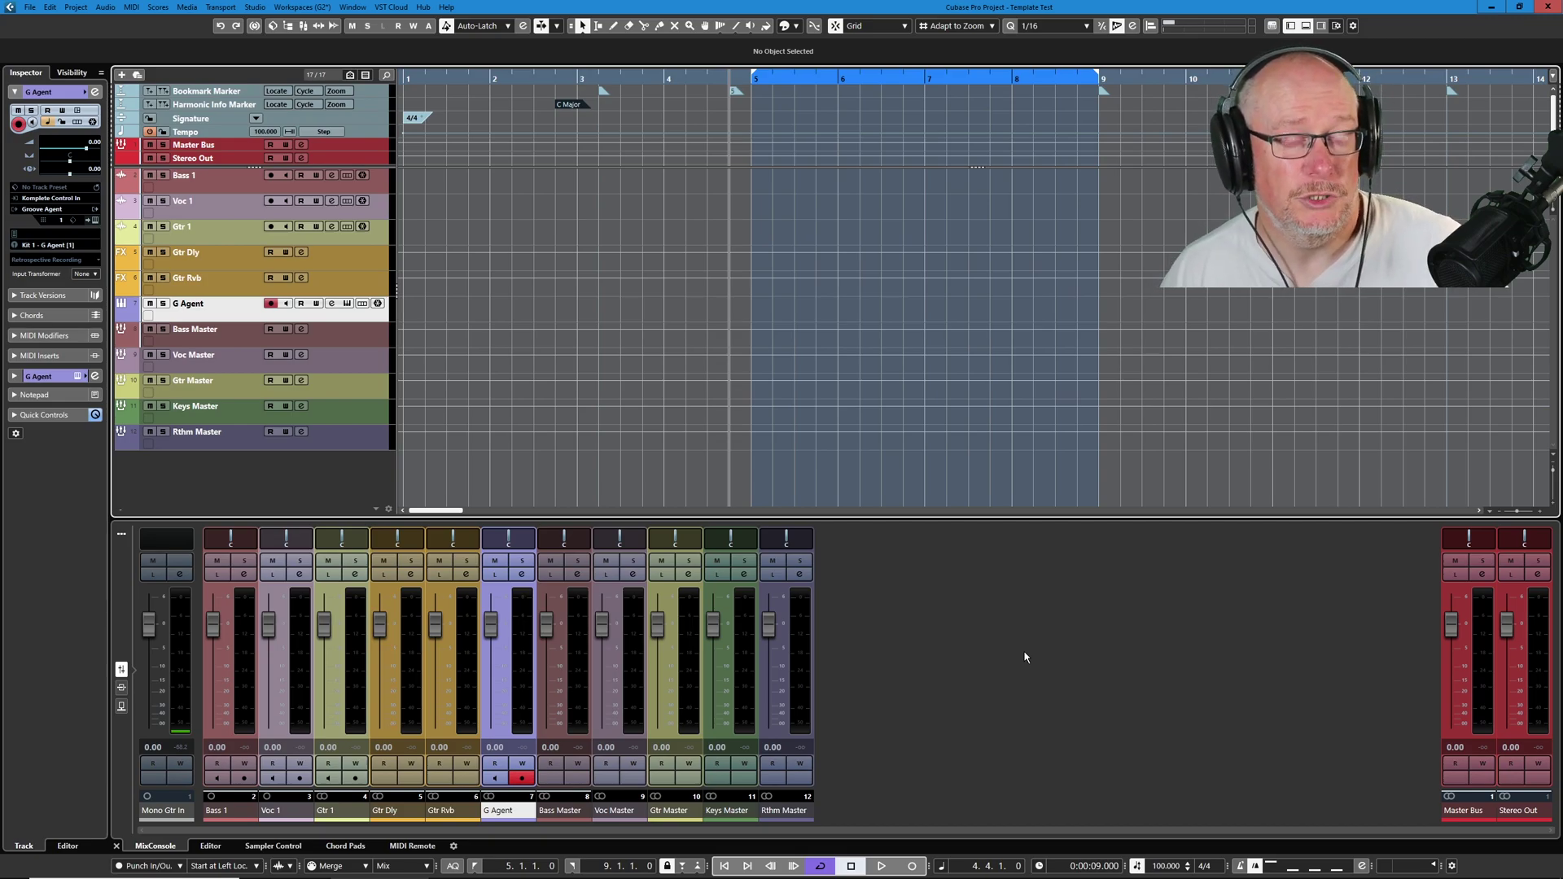
click(424, 7)
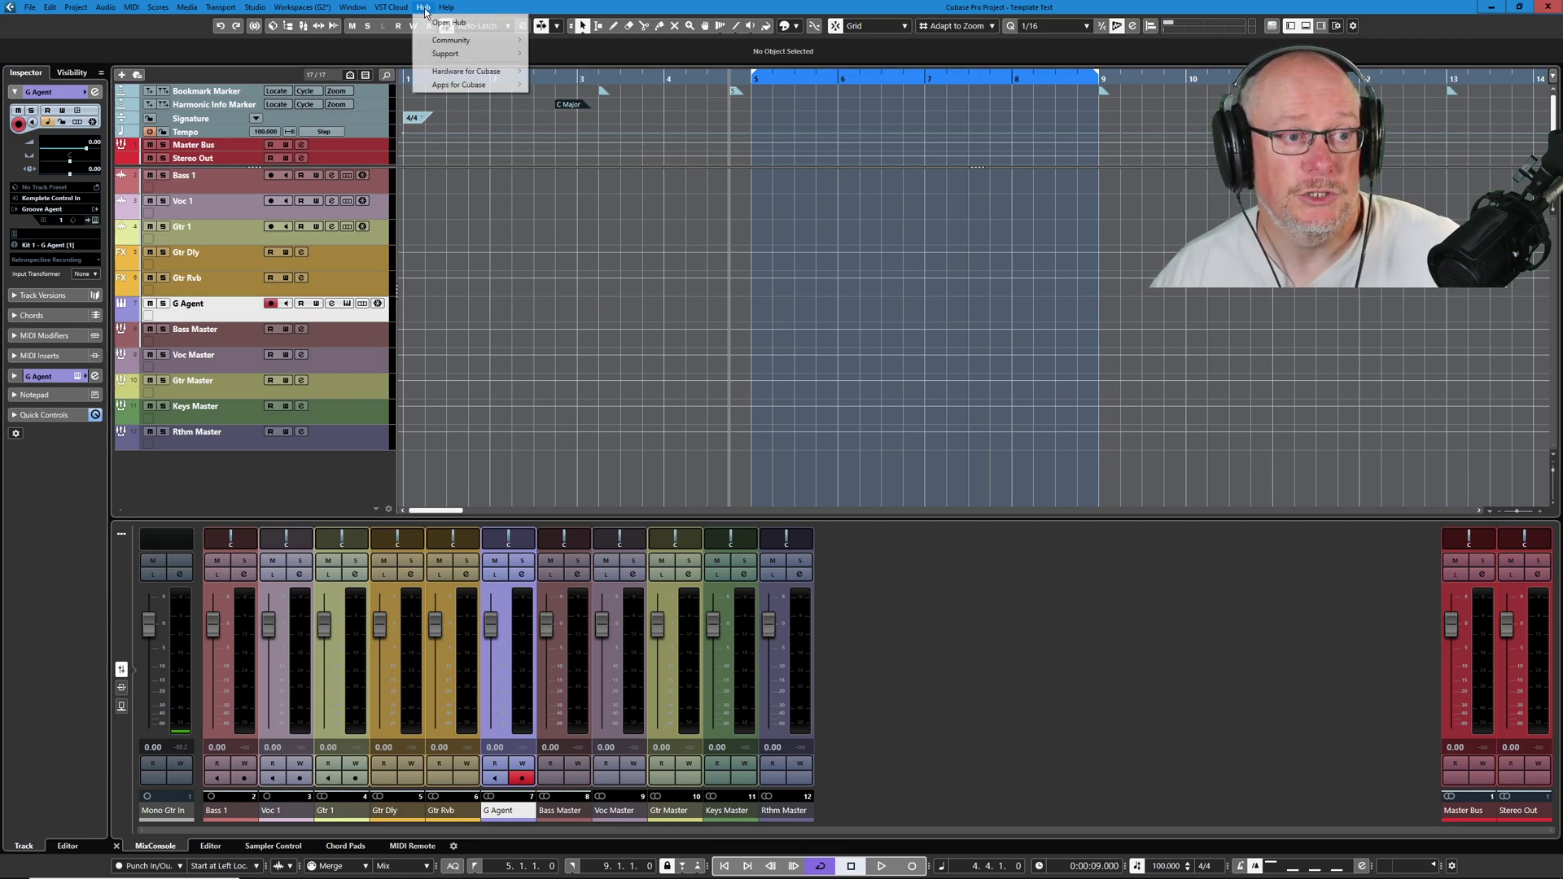
click(445, 22)
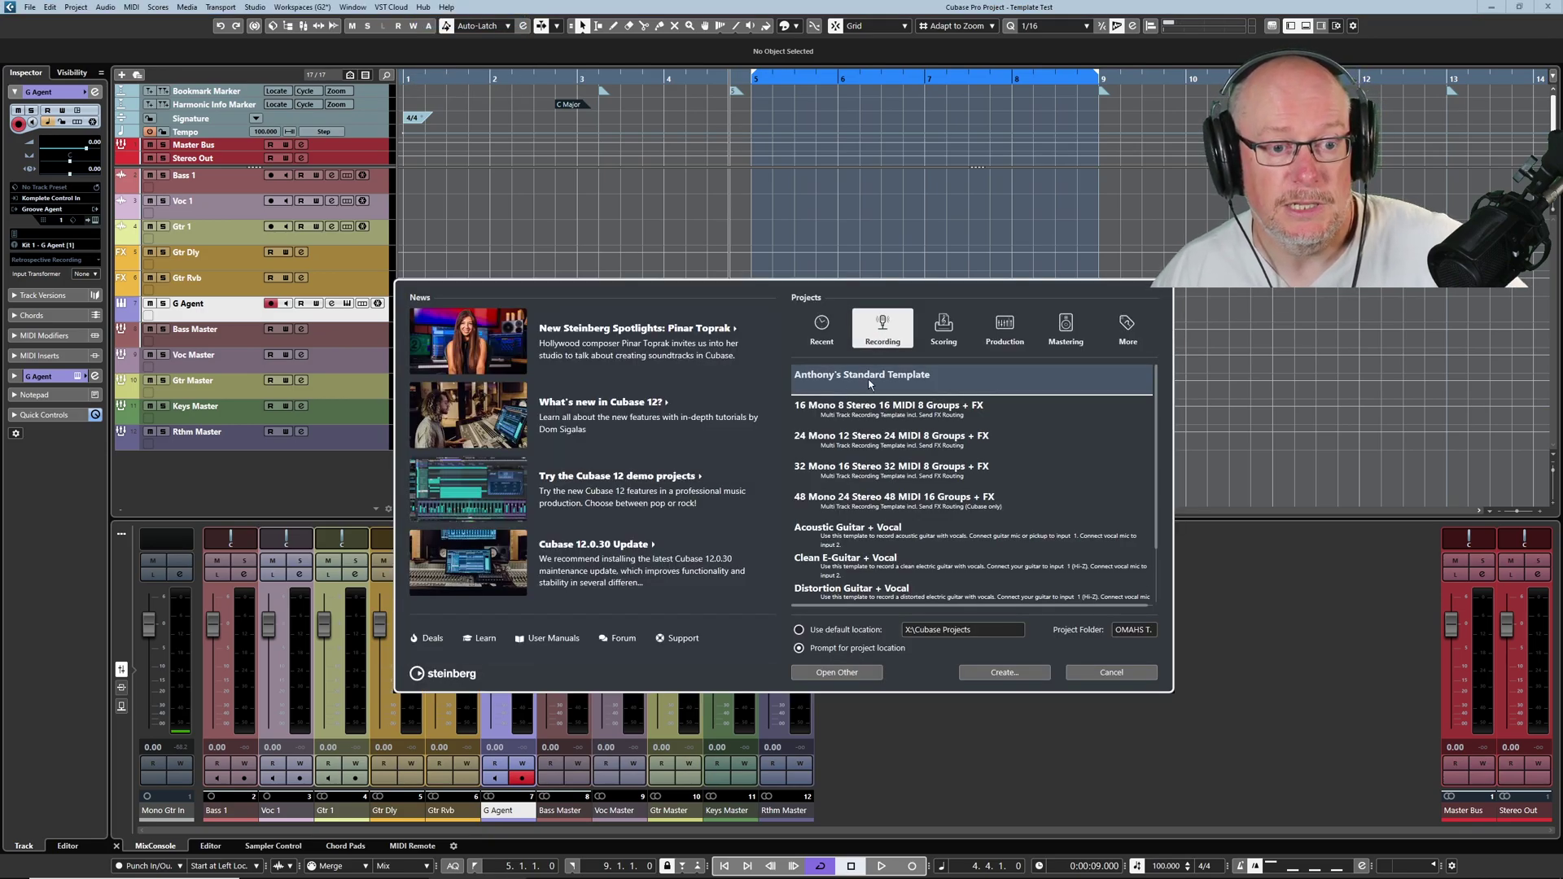
click(819, 326)
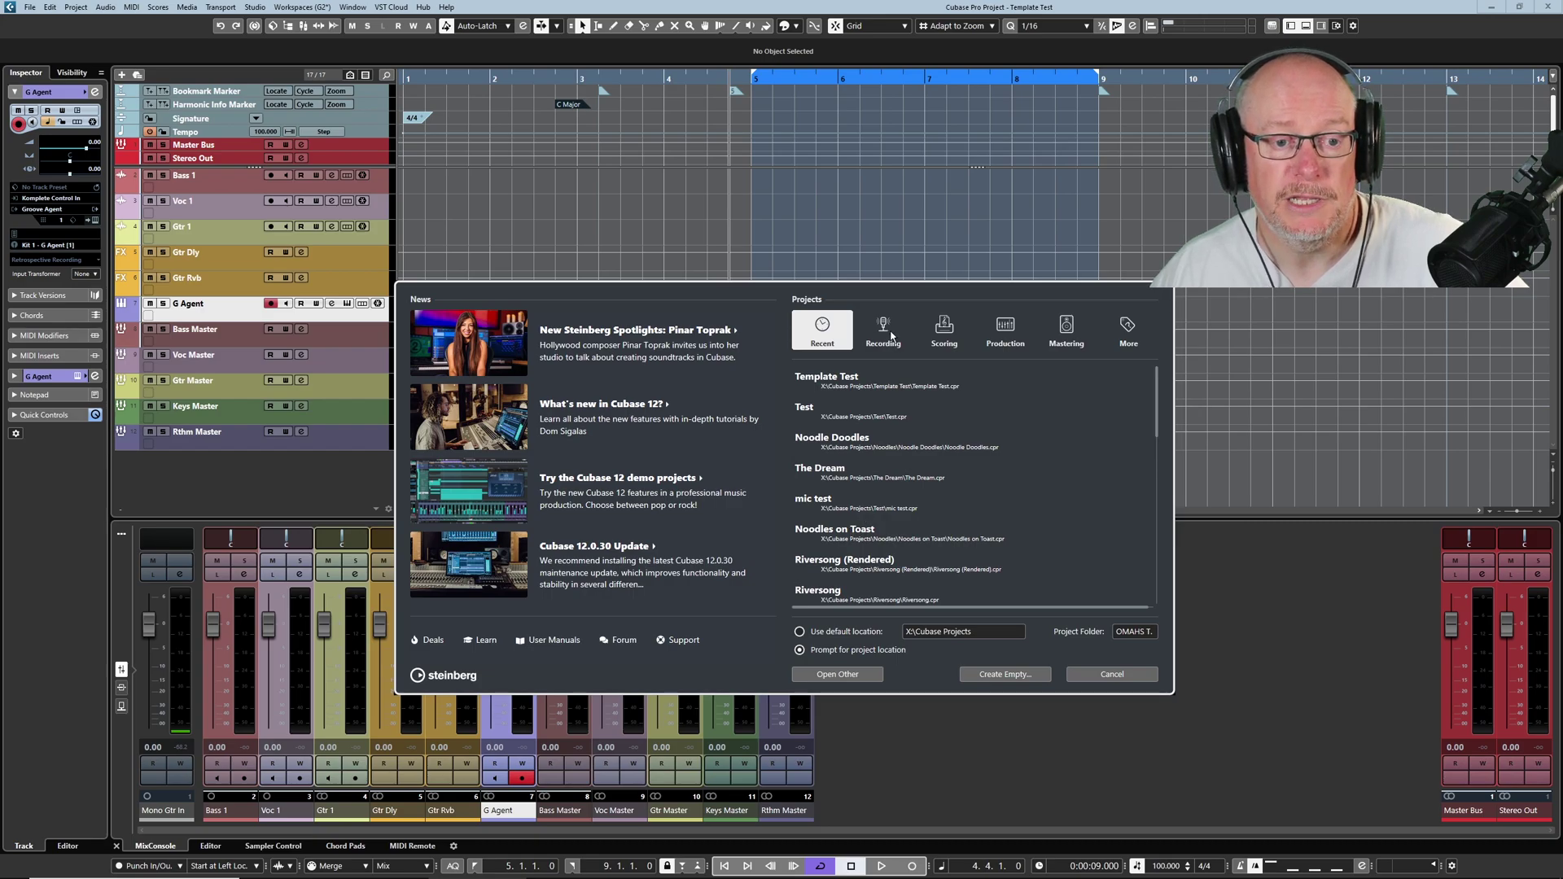
click(886, 338)
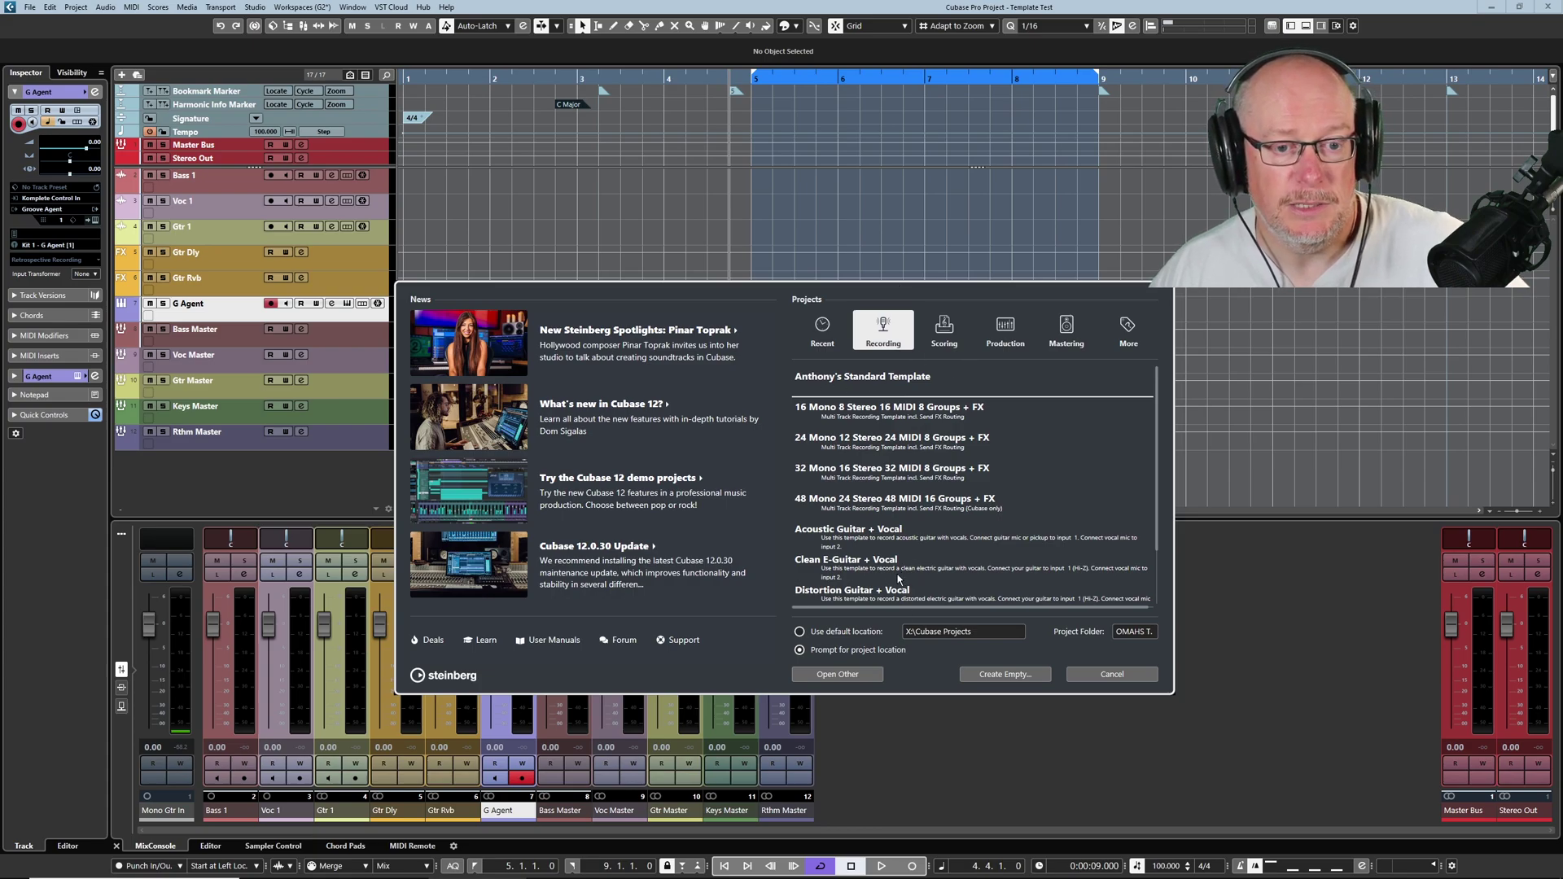
key(Escape)
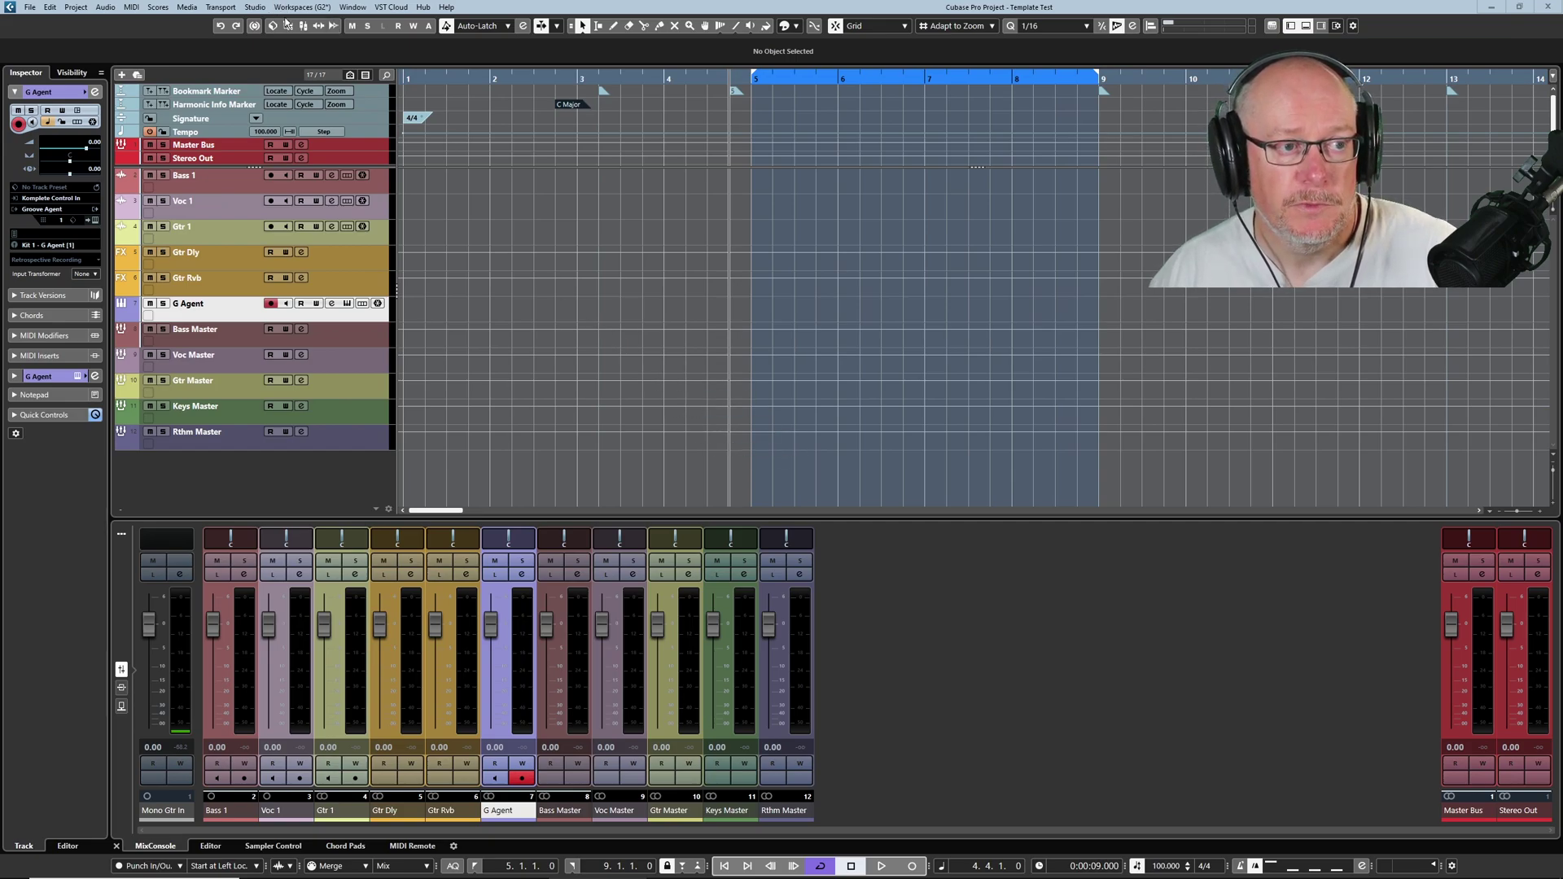
click(300, 7)
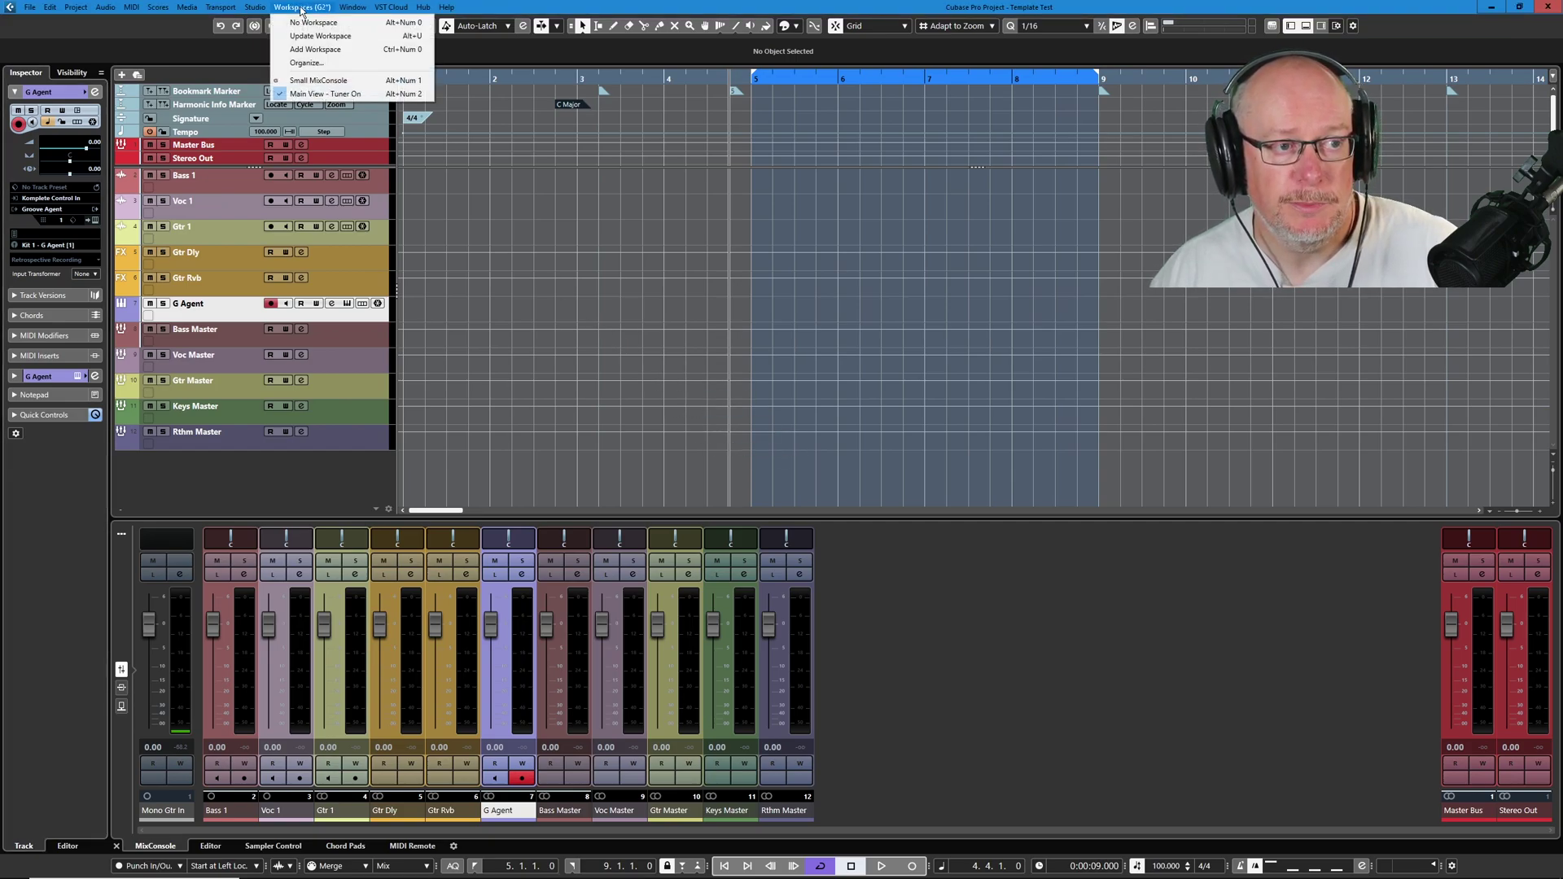
click(323, 95)
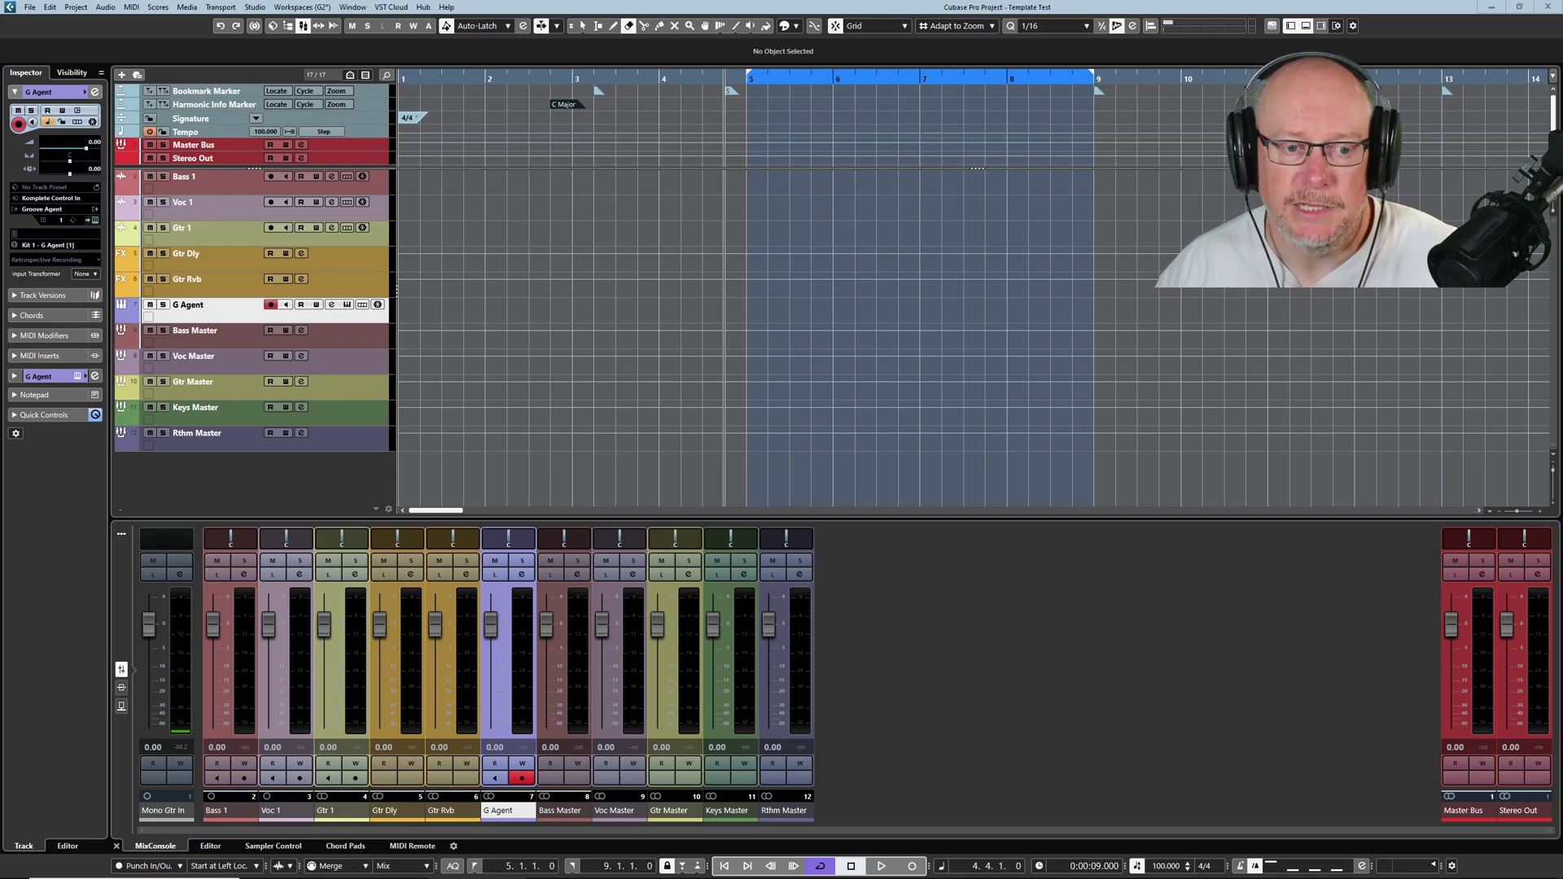
key(F3)
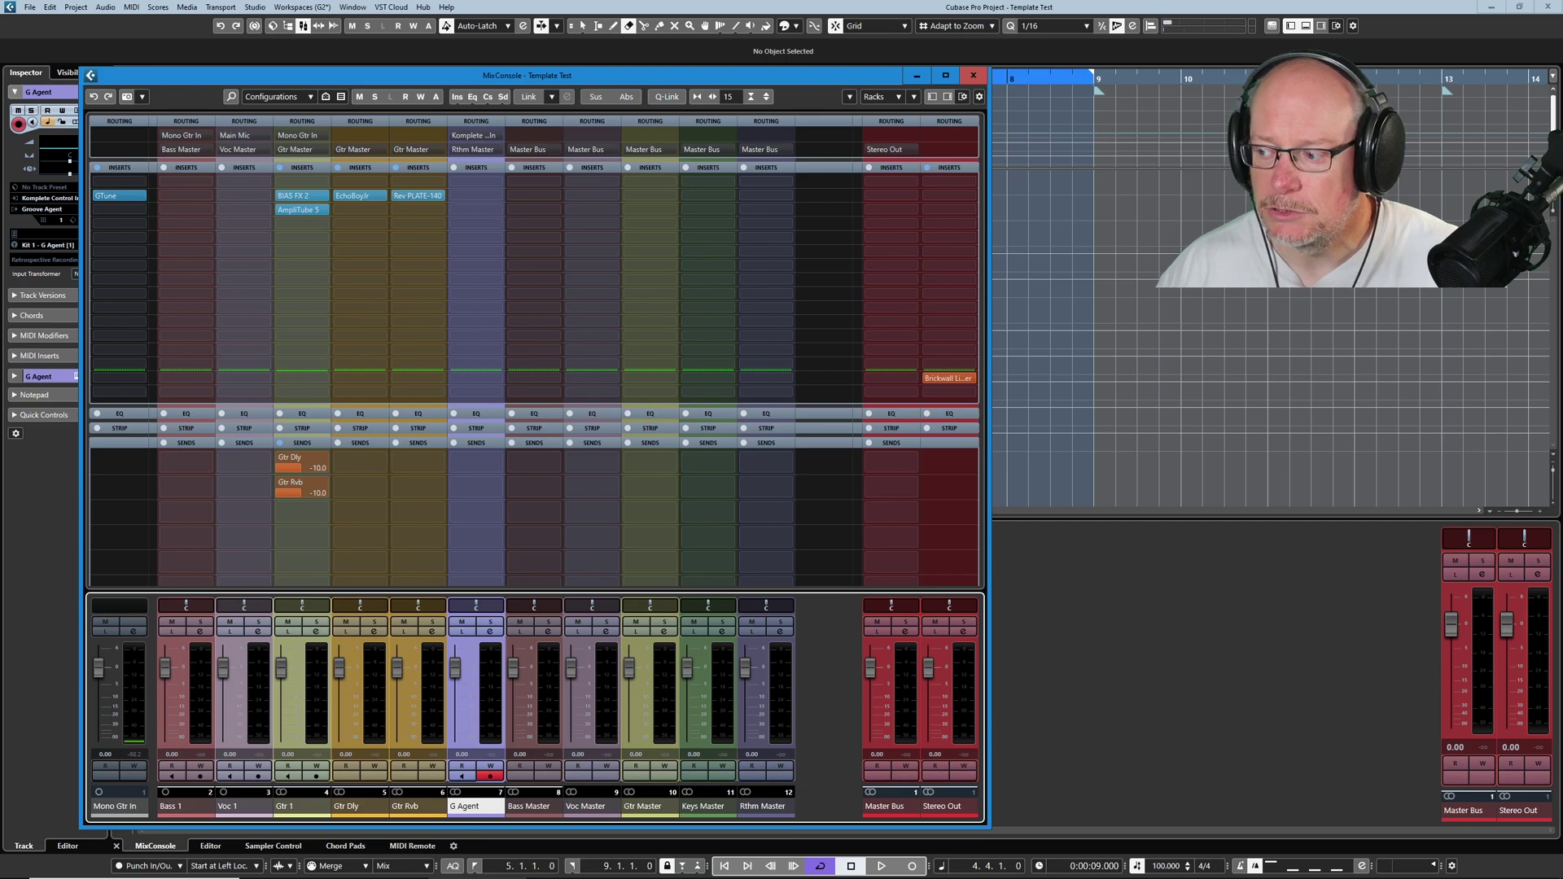
drag(1275, 658, 1170, 573)
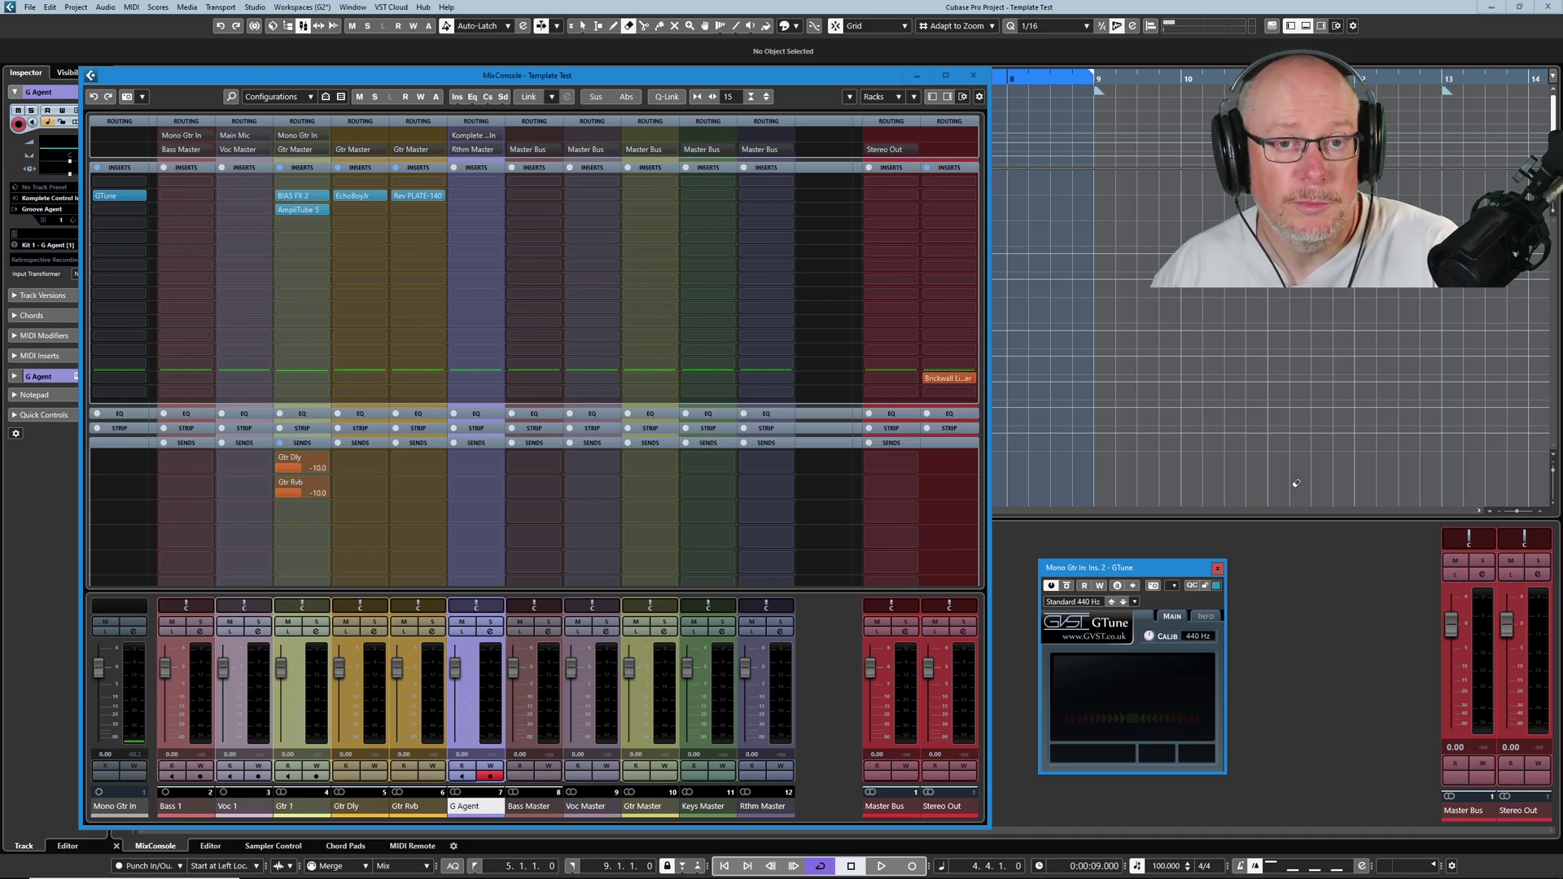
click(1216, 568)
click(973, 75)
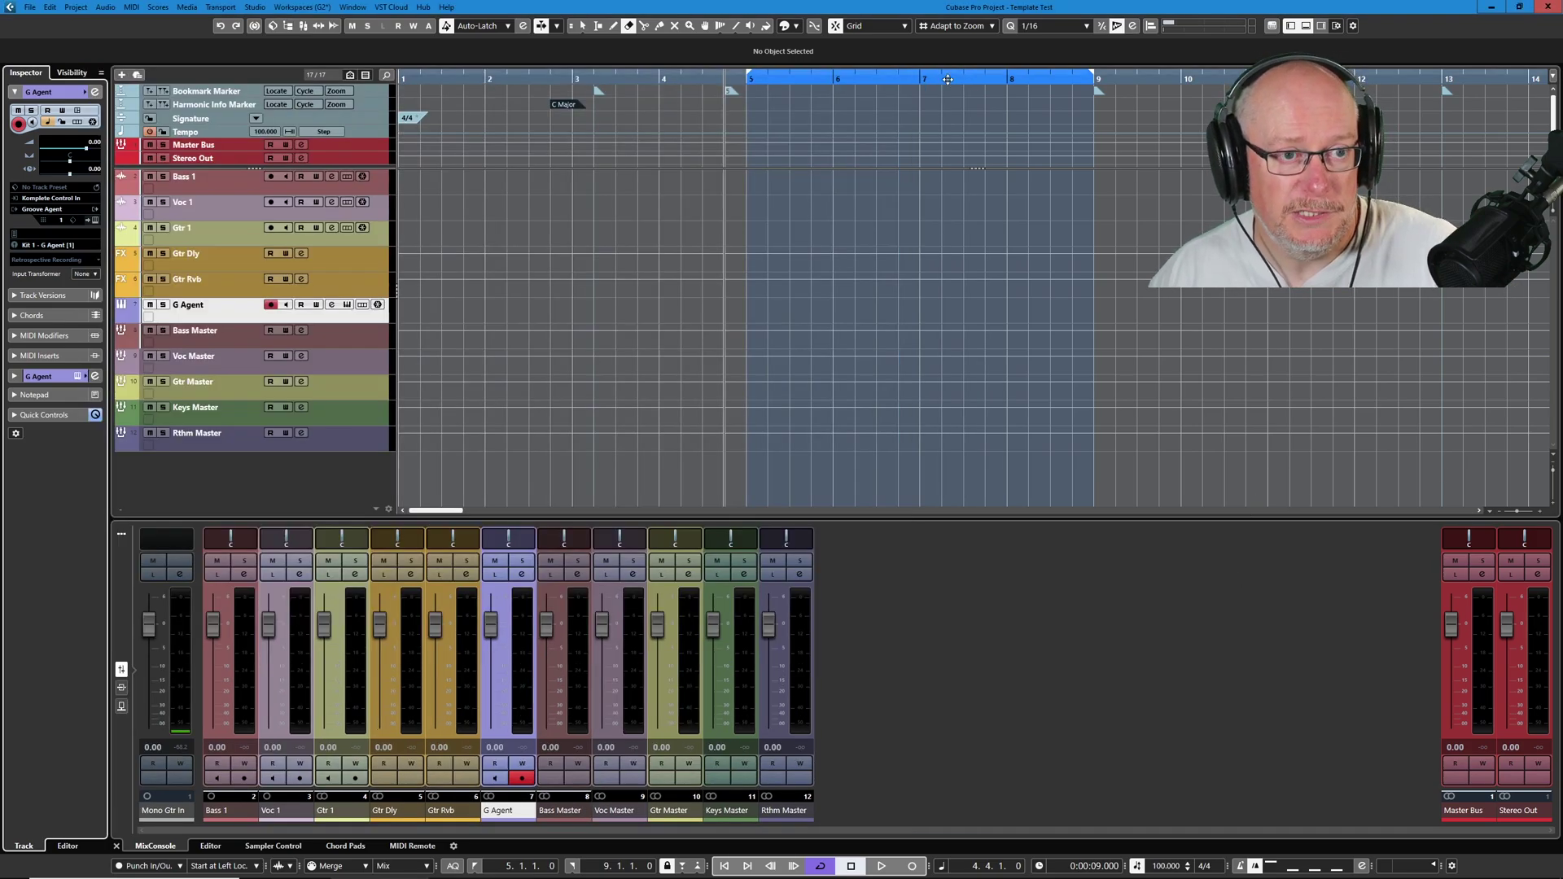
Load the Small MixConsole workspace so a floating mixer window appears over the Test project.
click(296, 8)
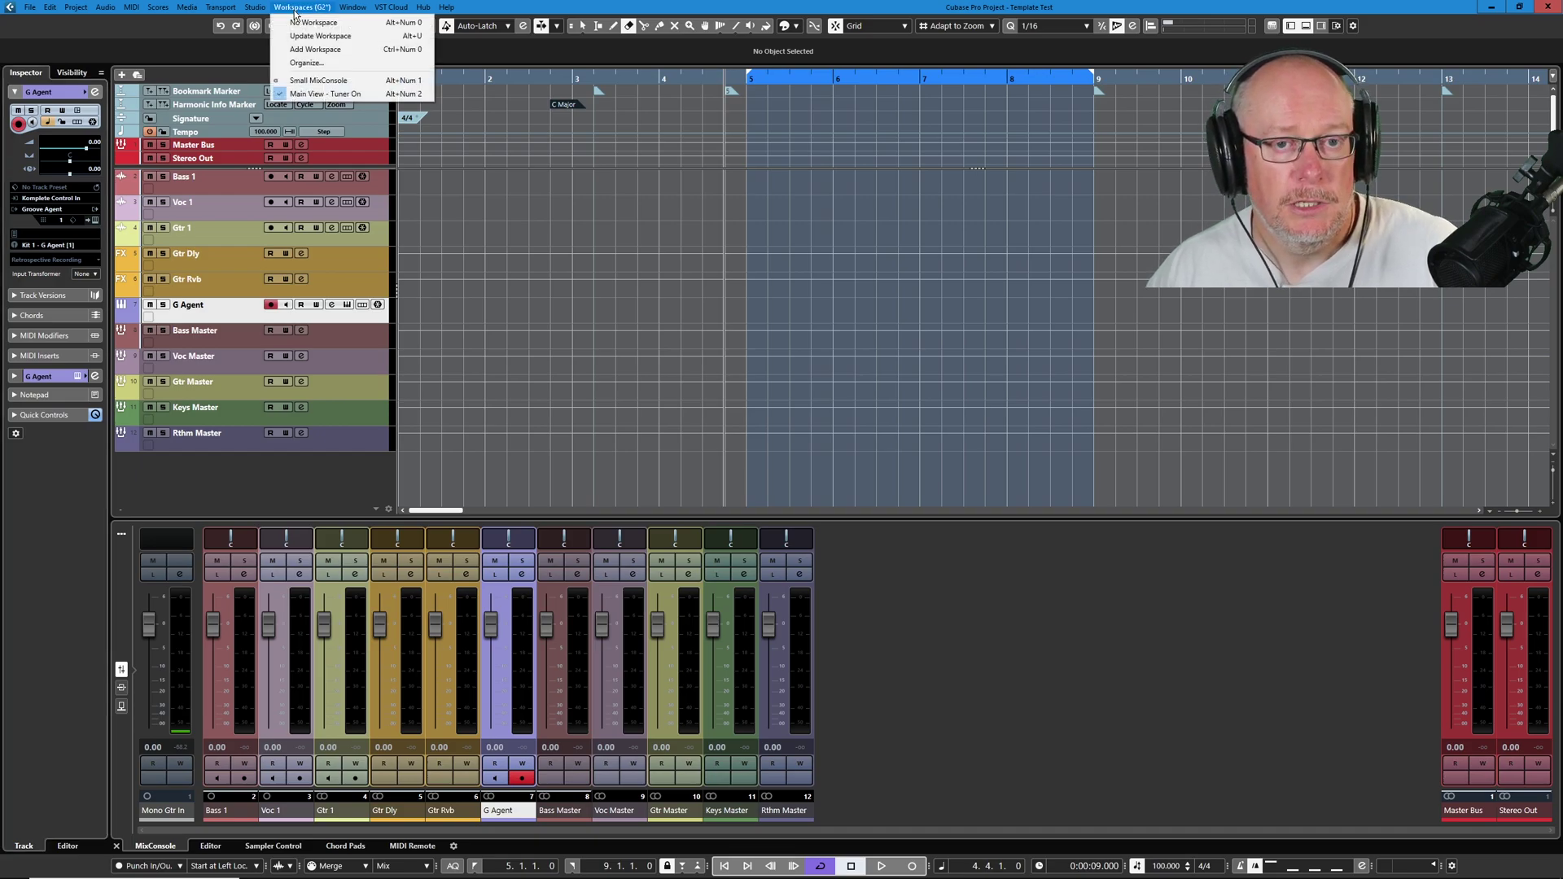
click(313, 80)
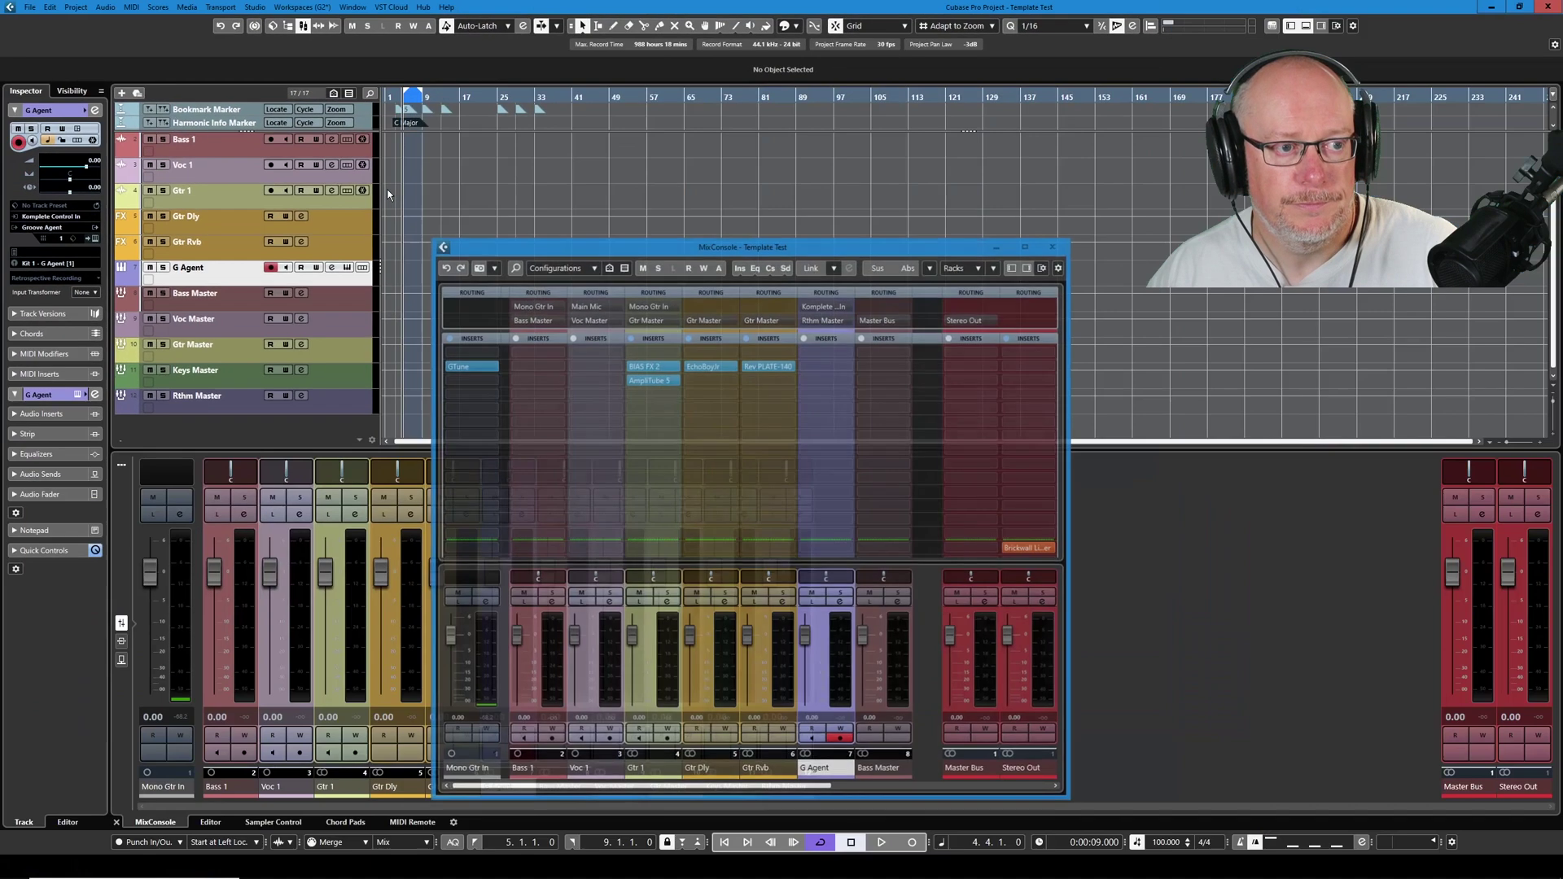
click(301, 8)
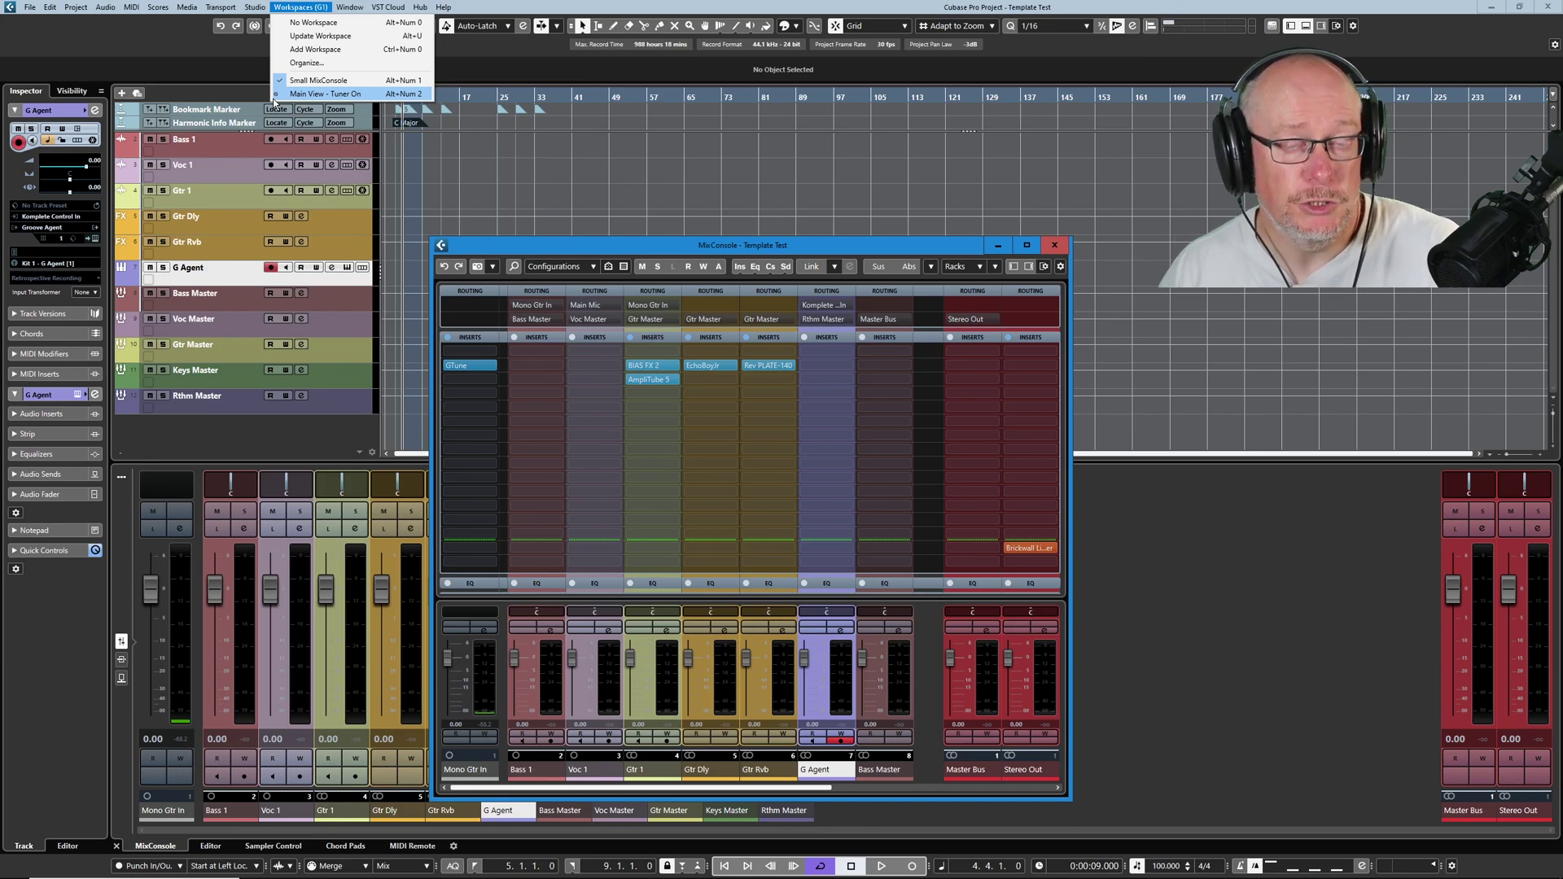
mouse_move(241, 6)
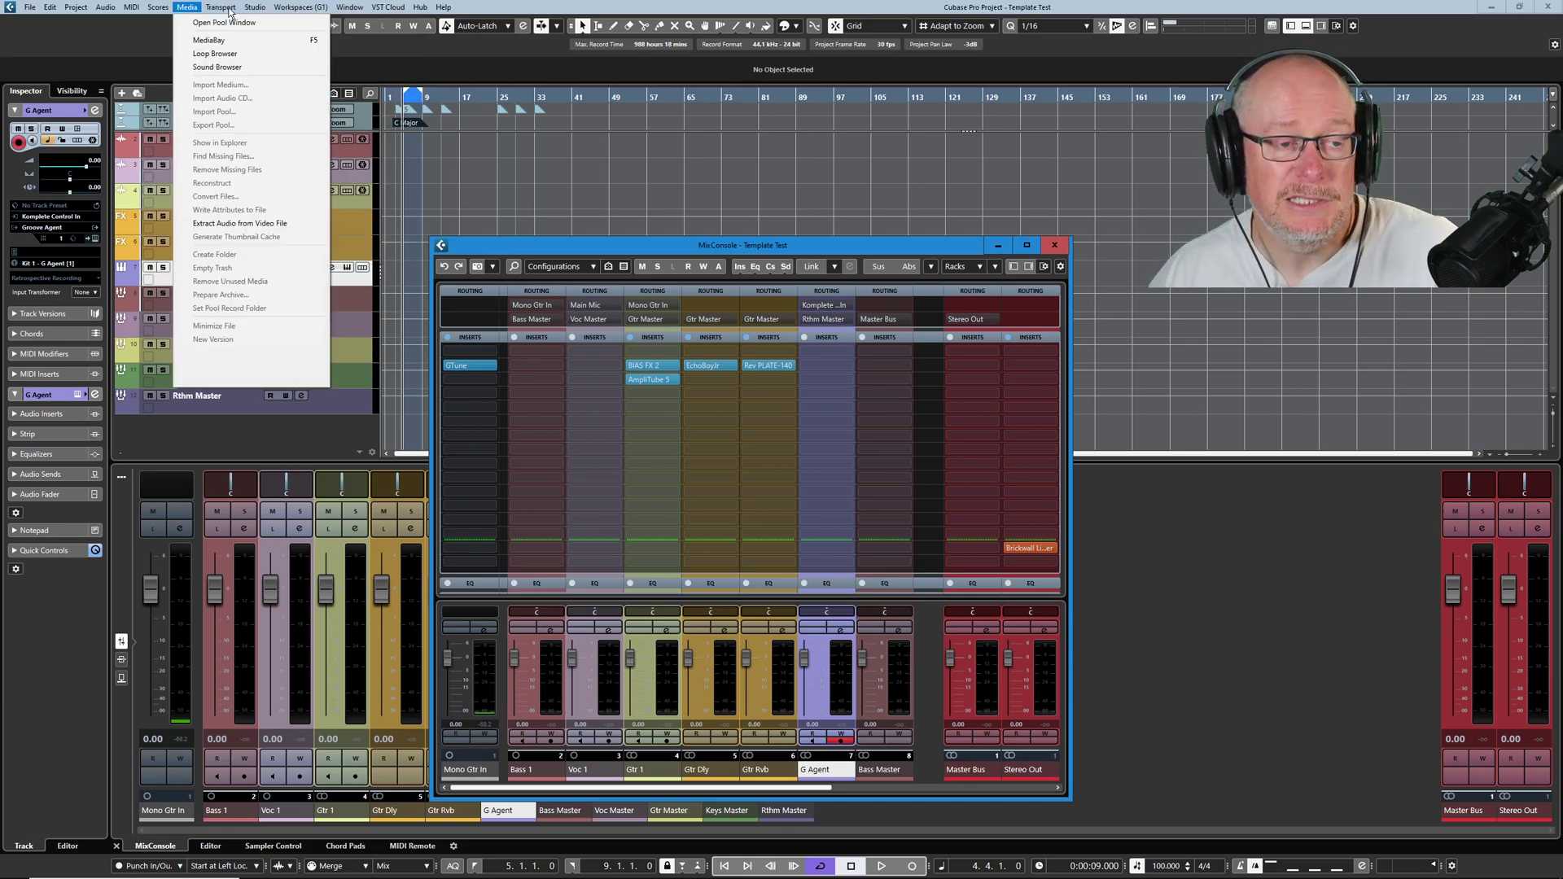
mouse_move(350, 7)
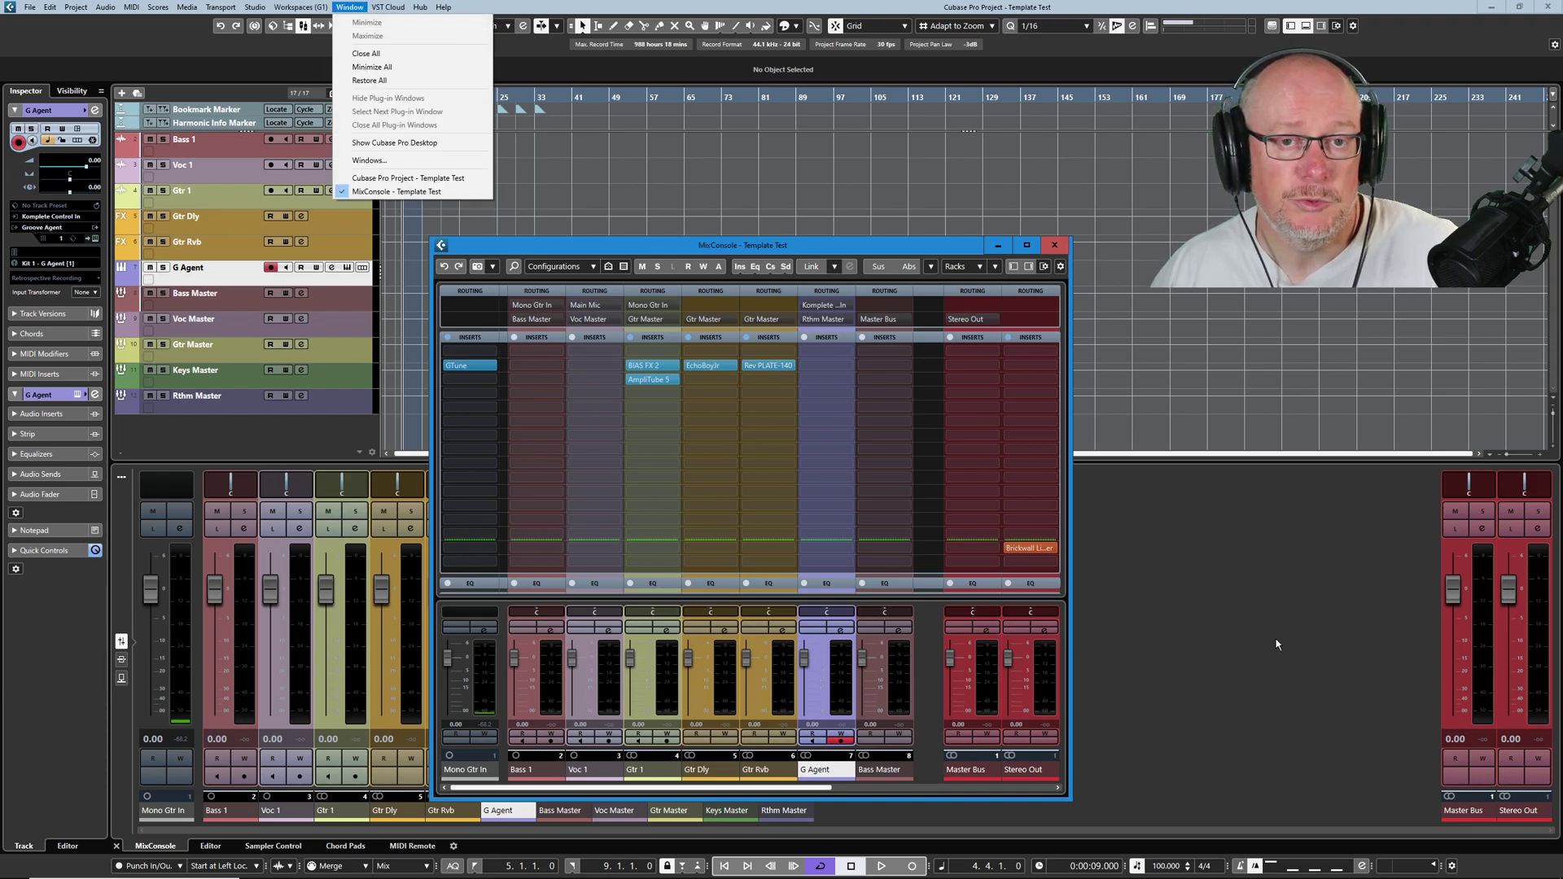
mouse_move(32, 11)
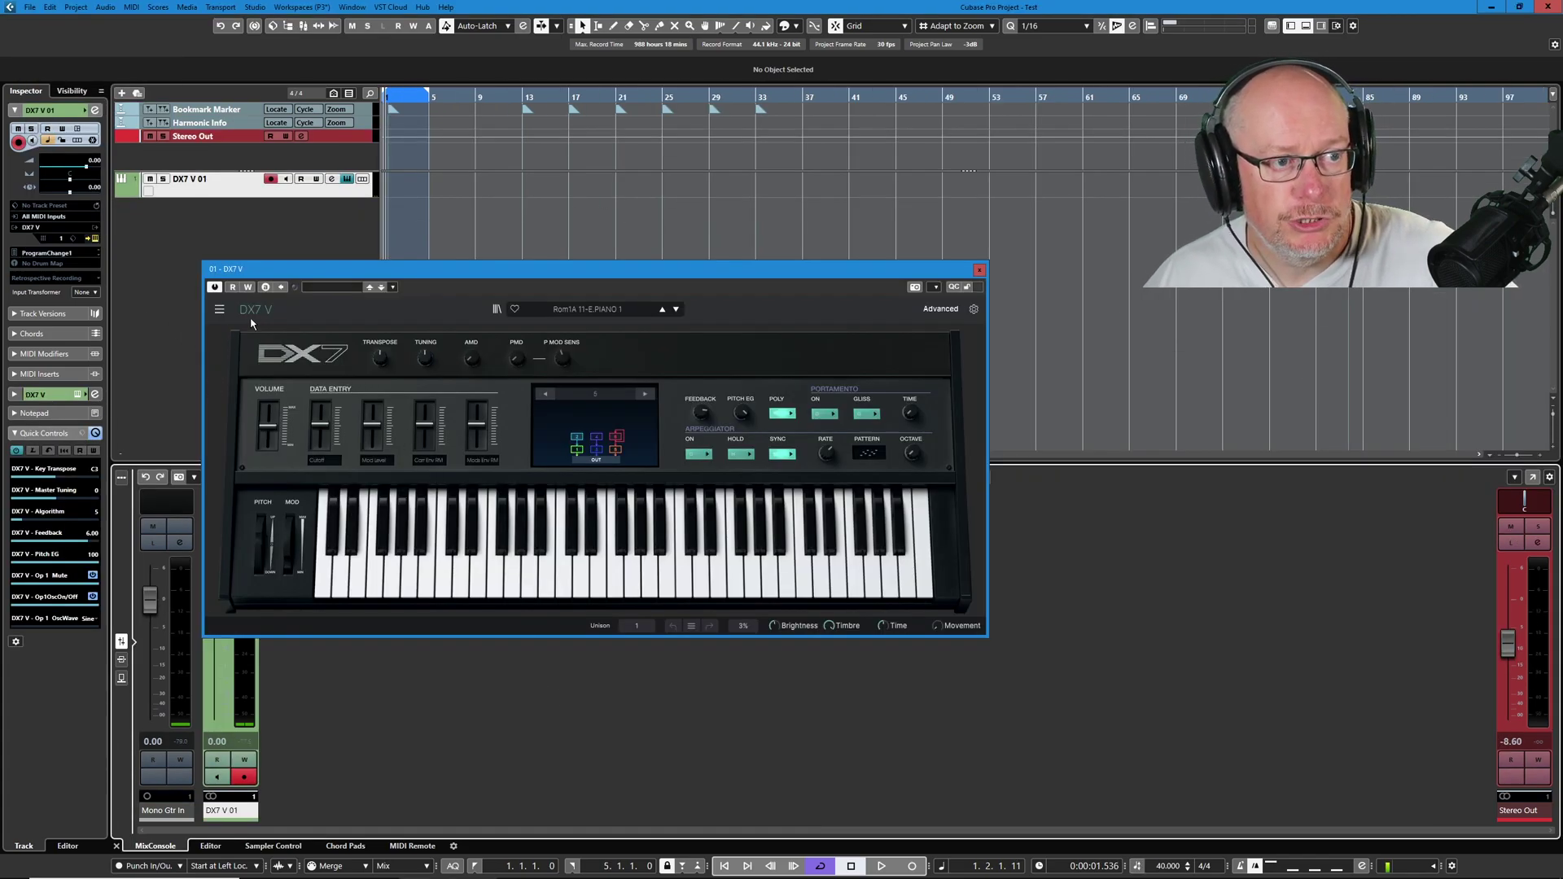
Switch to the Analysis Mode workspace, check GTune with the DX7 V, then close both windows.
click(305, 8)
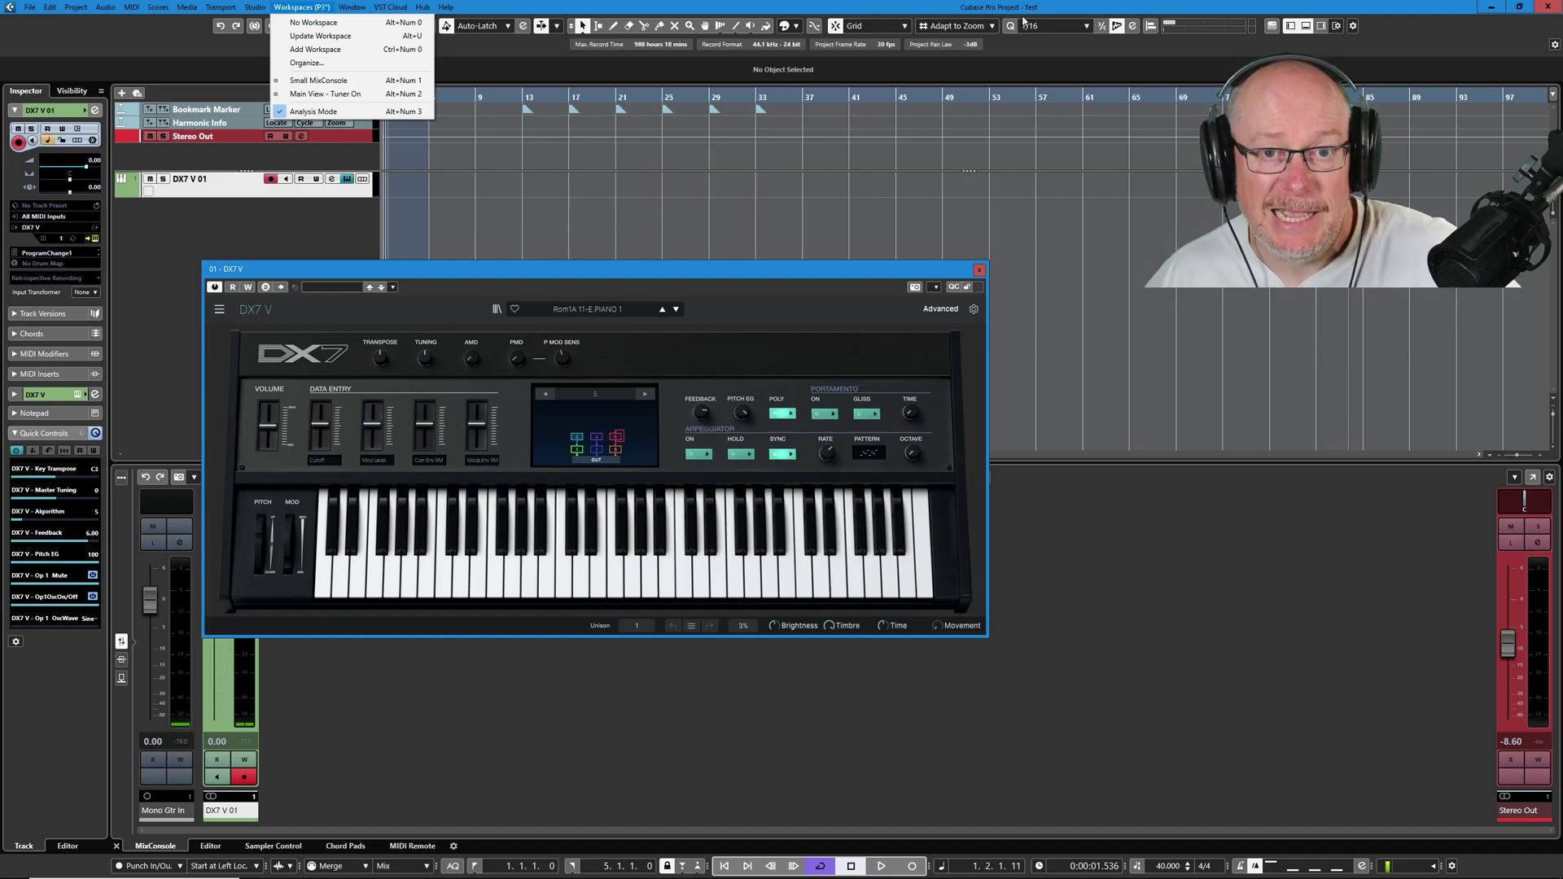
click(321, 112)
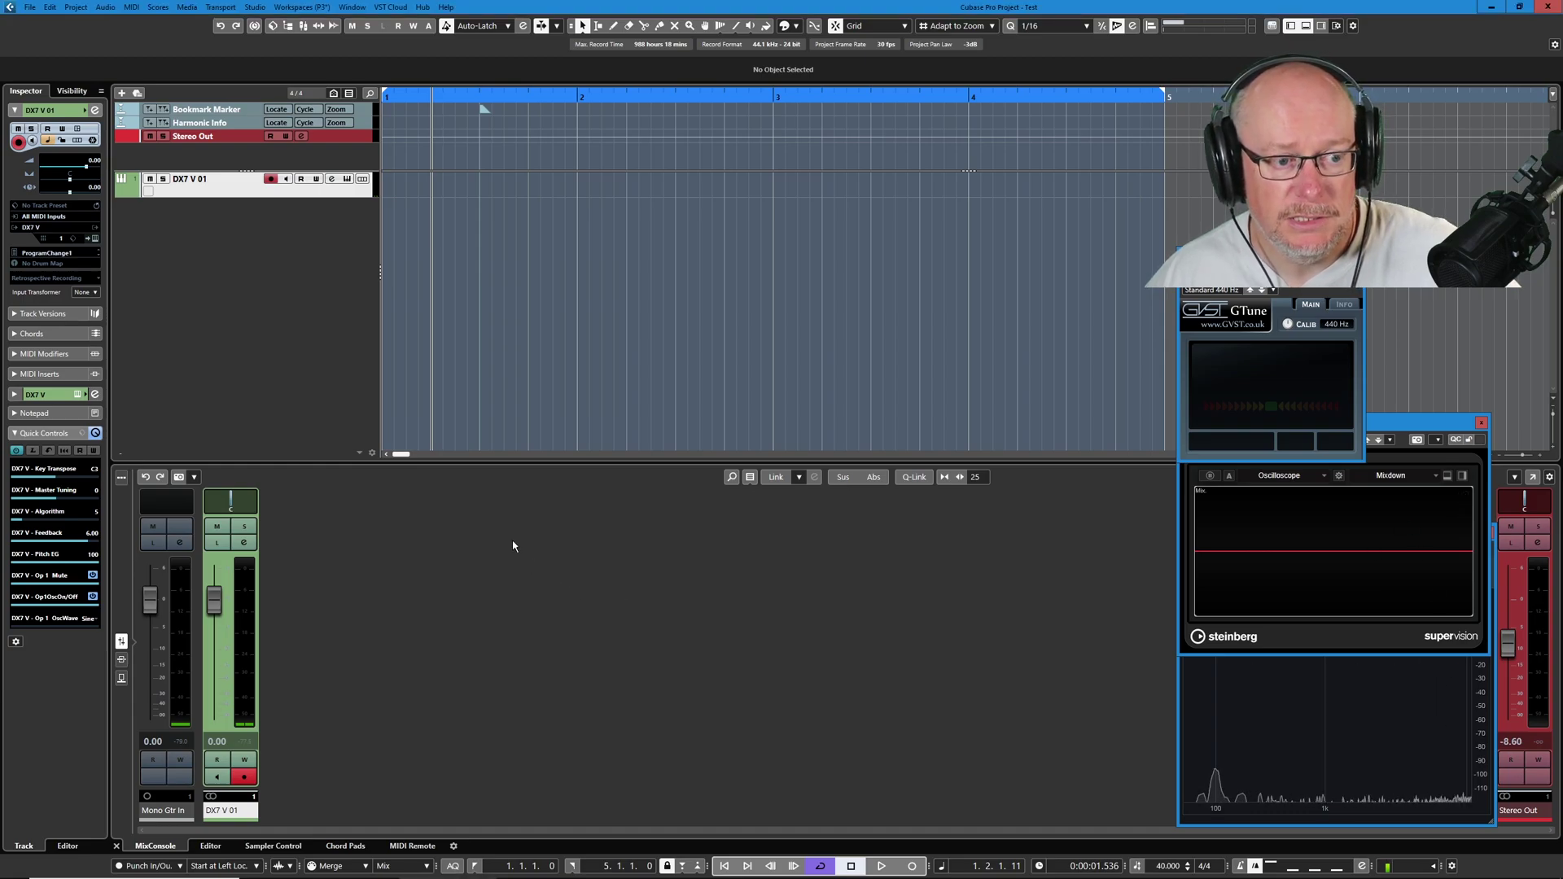
key(e)
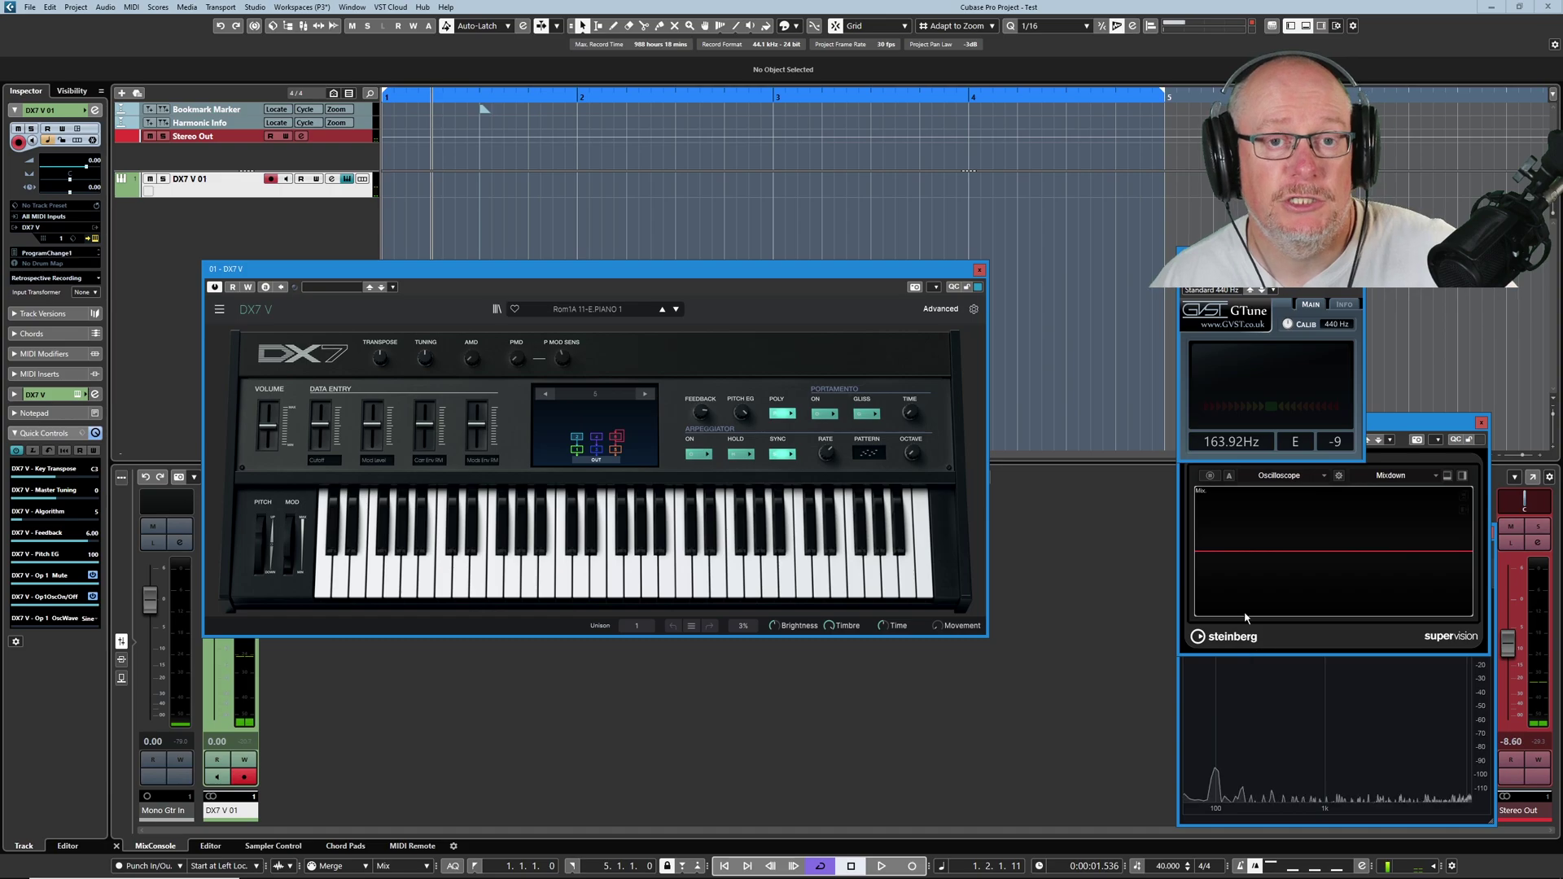
click(979, 273)
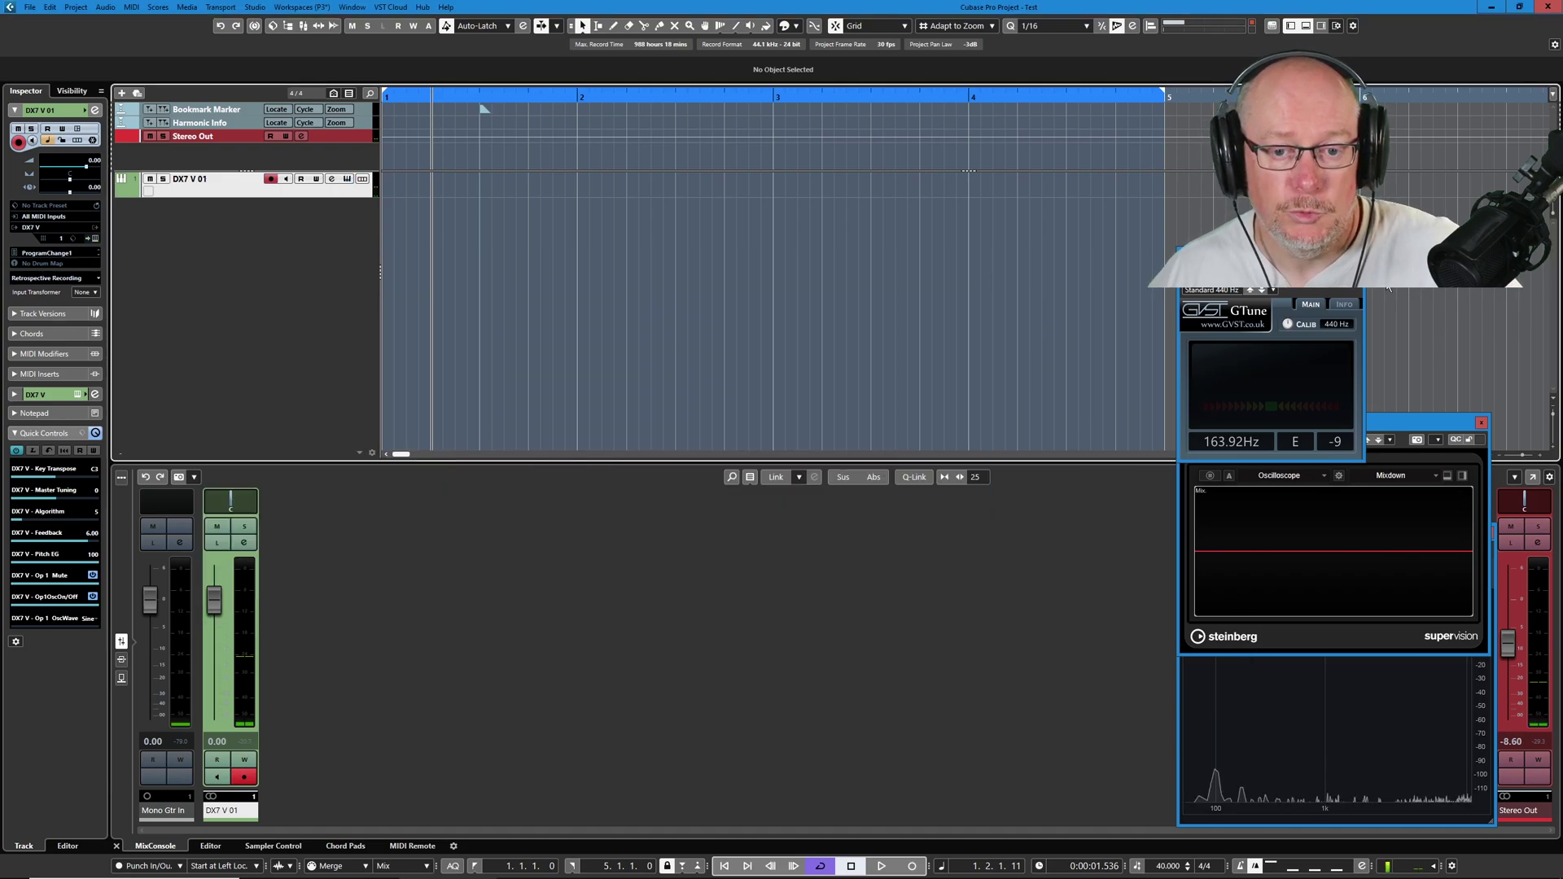
click(1353, 271)
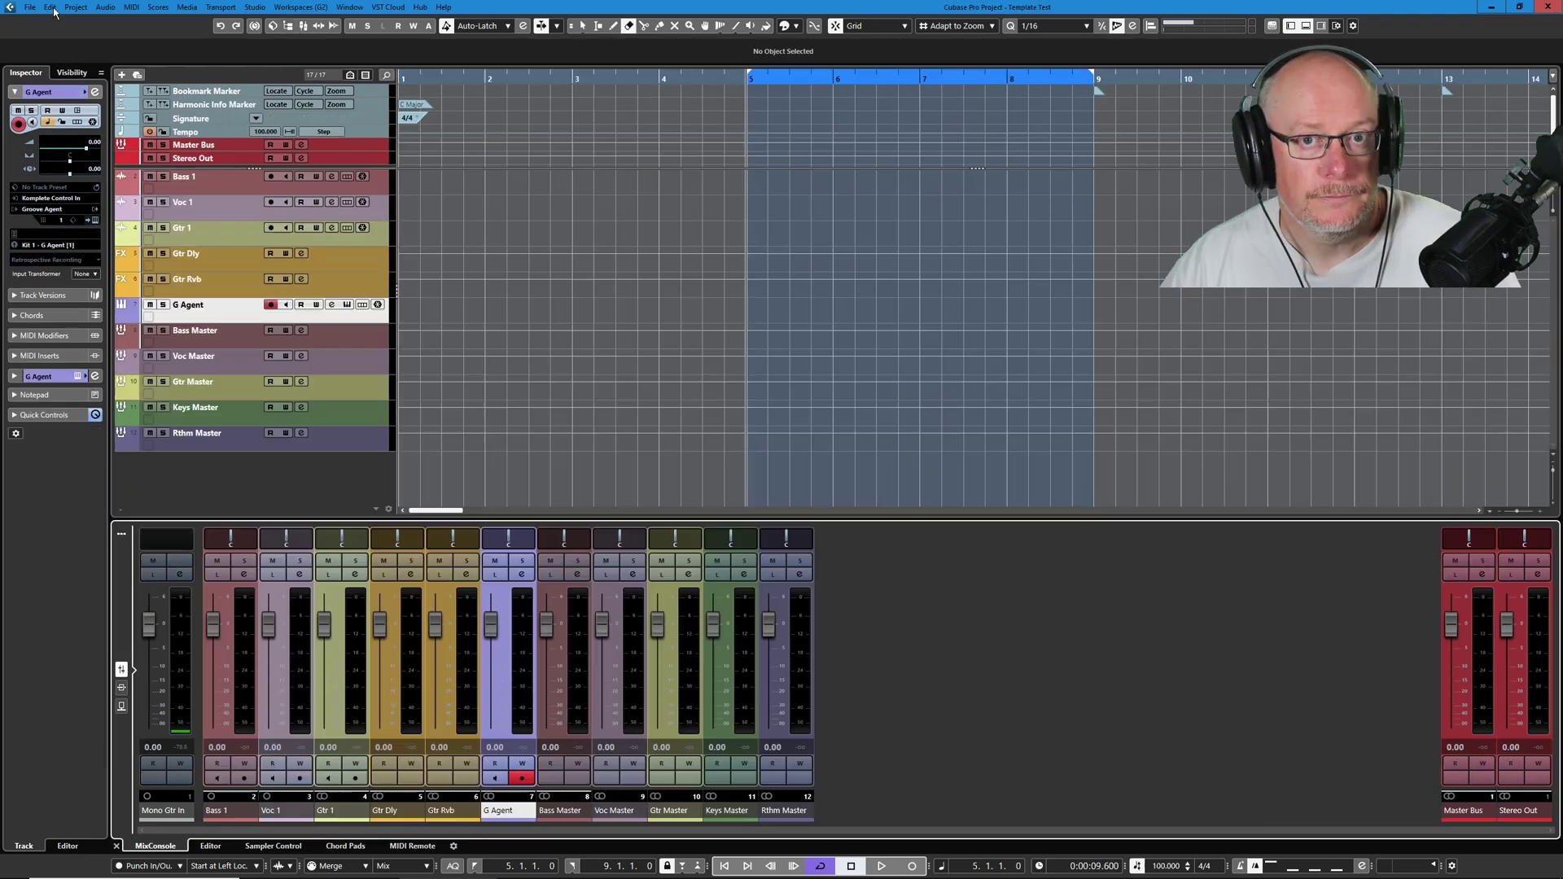
Open the Profile Manager from the Edit menu.
click(51, 7)
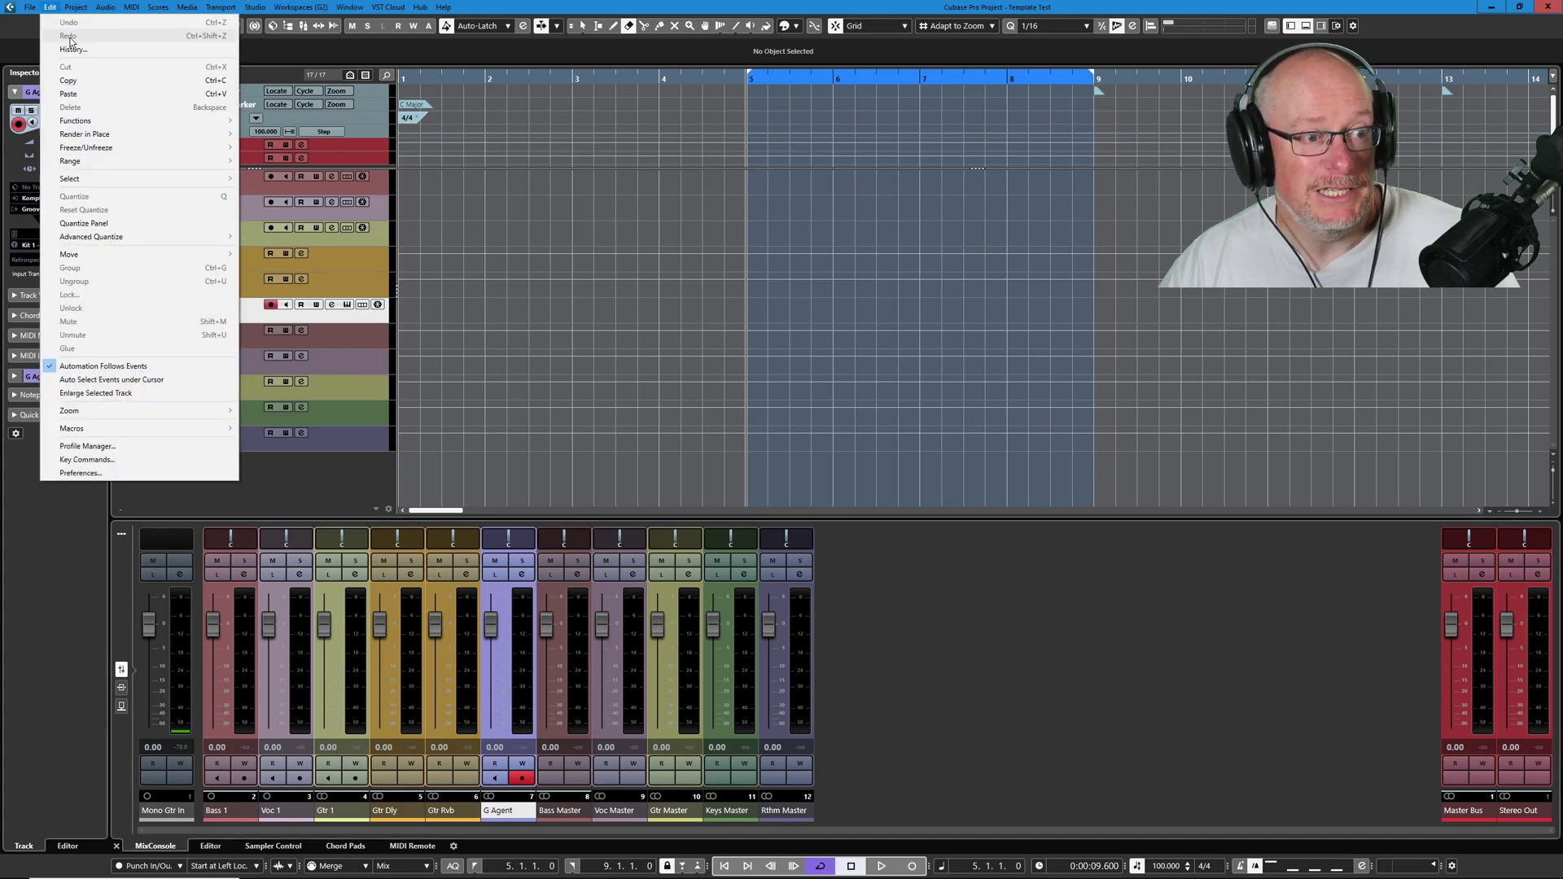
click(112, 447)
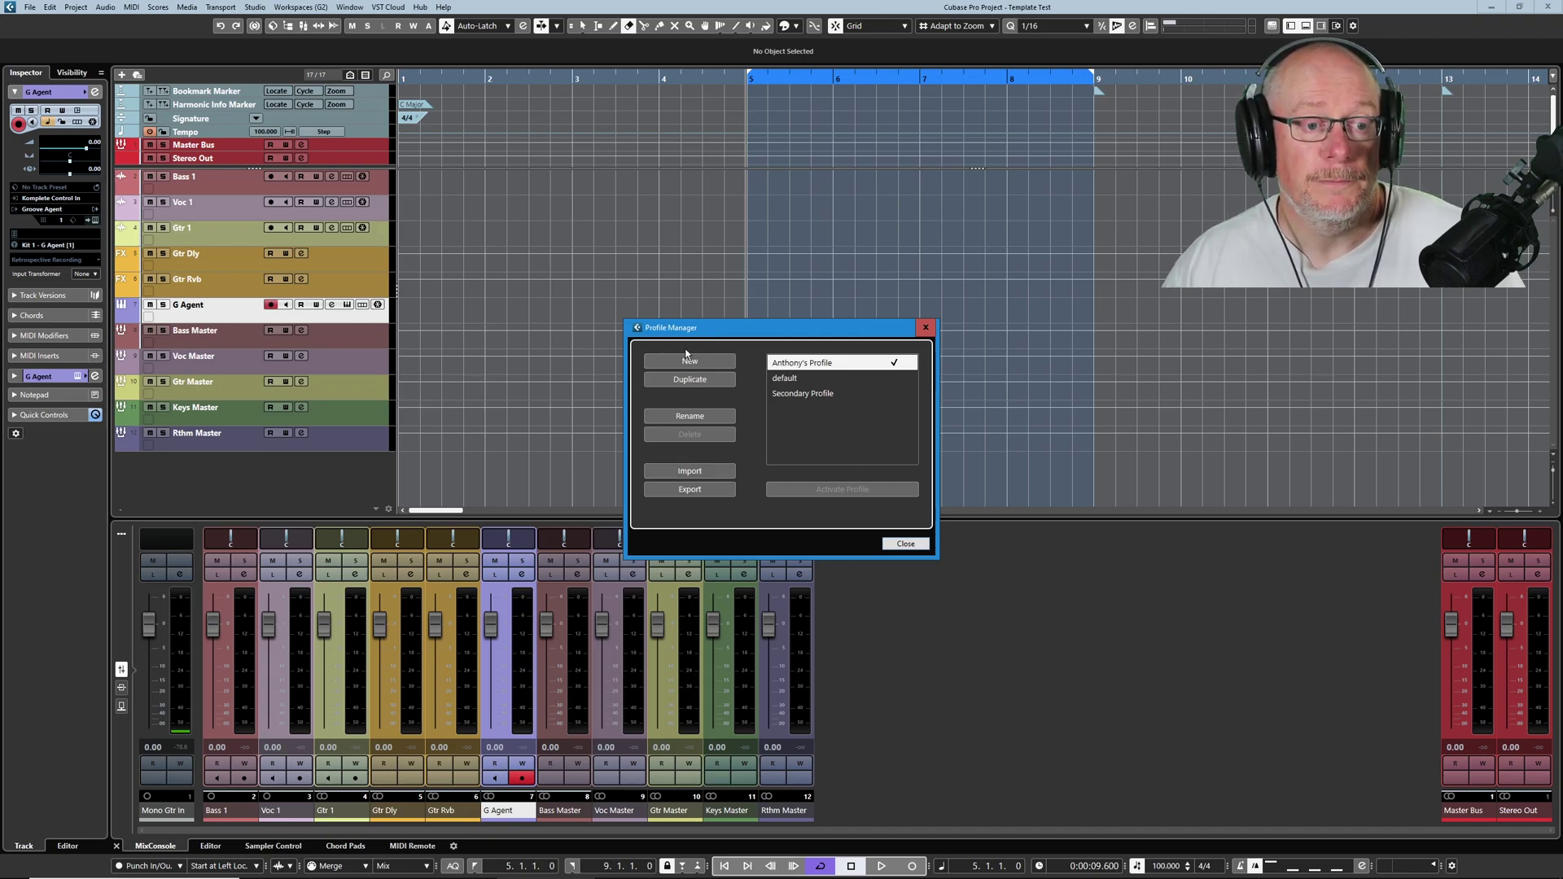
Export the active profile as an .srf file, then show the status line with Ctrl+Alt+S.
click(689, 489)
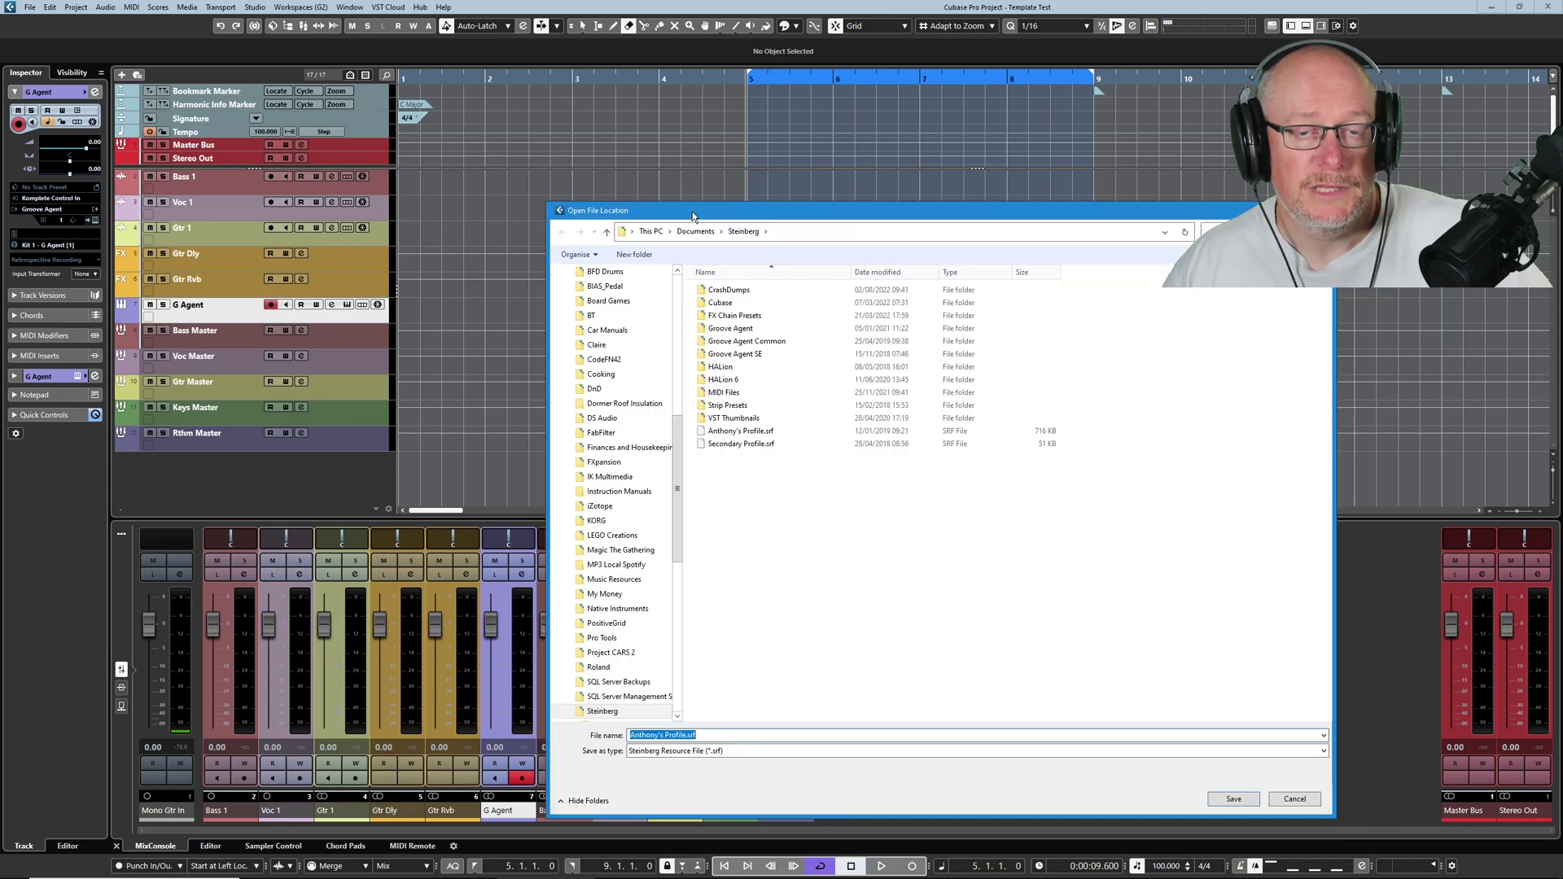
double_click(722, 435)
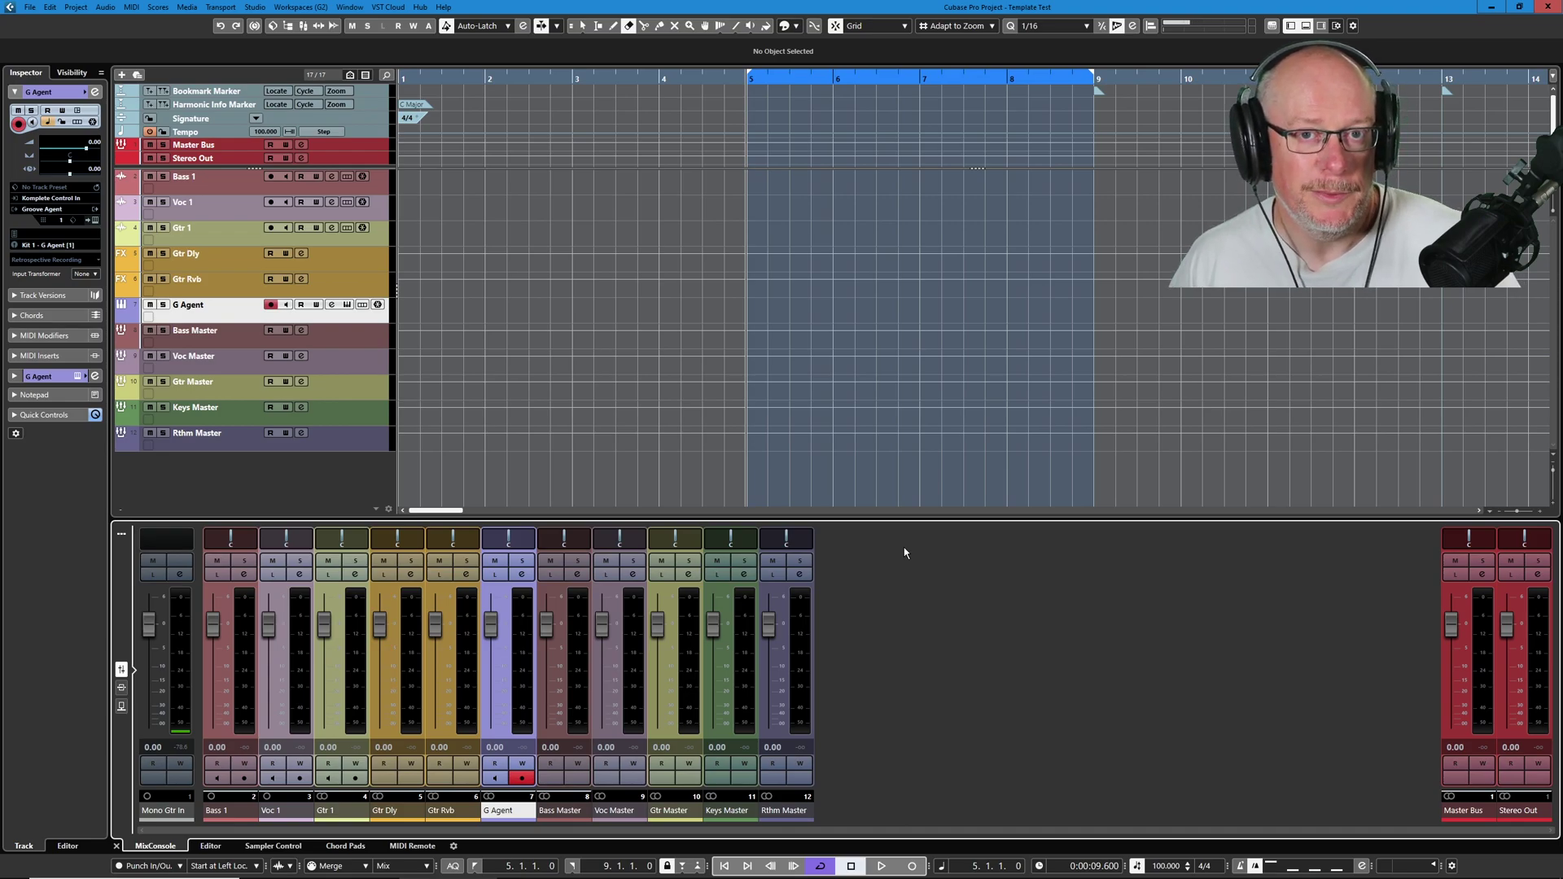
key(ctrl+alt+s)
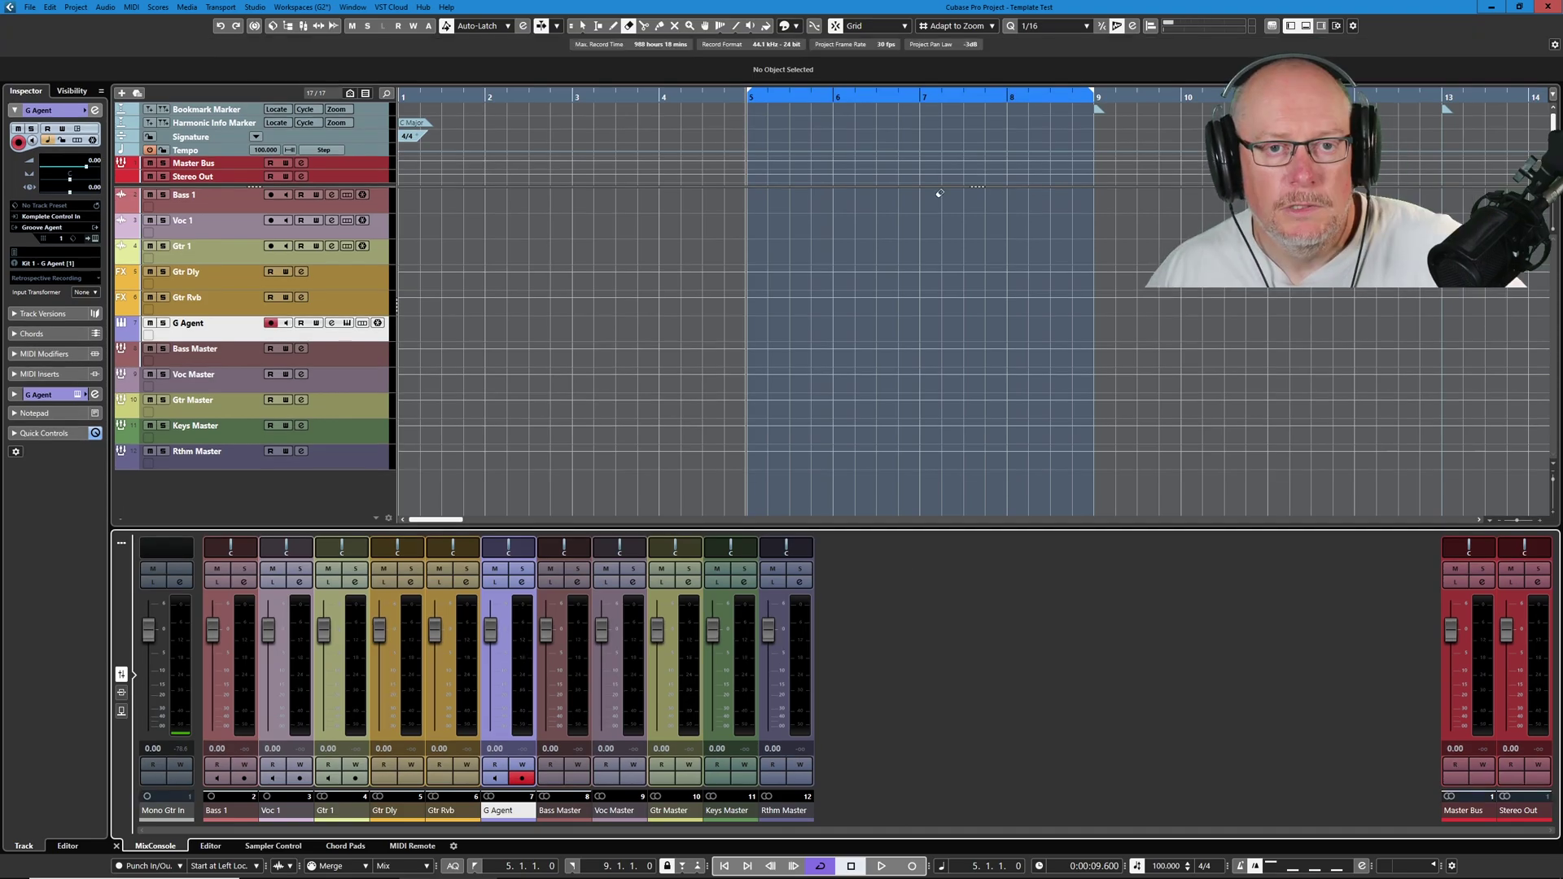
Open the VST Plug-in Manager from the Studio menu.
click(303, 7)
mouse_move(360, 9)
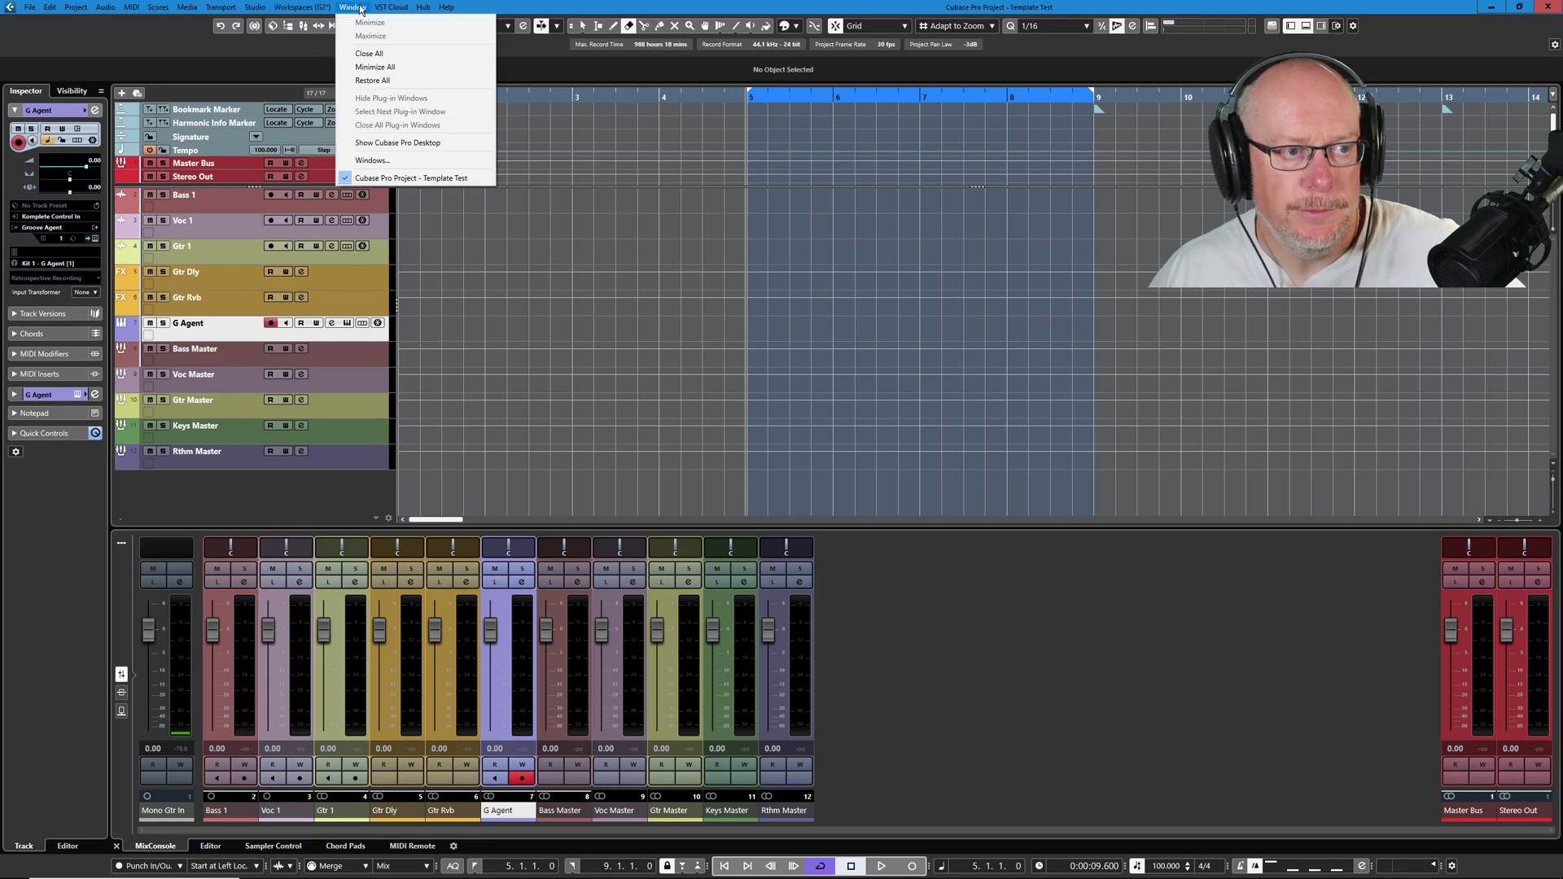
mouse_move(227, 9)
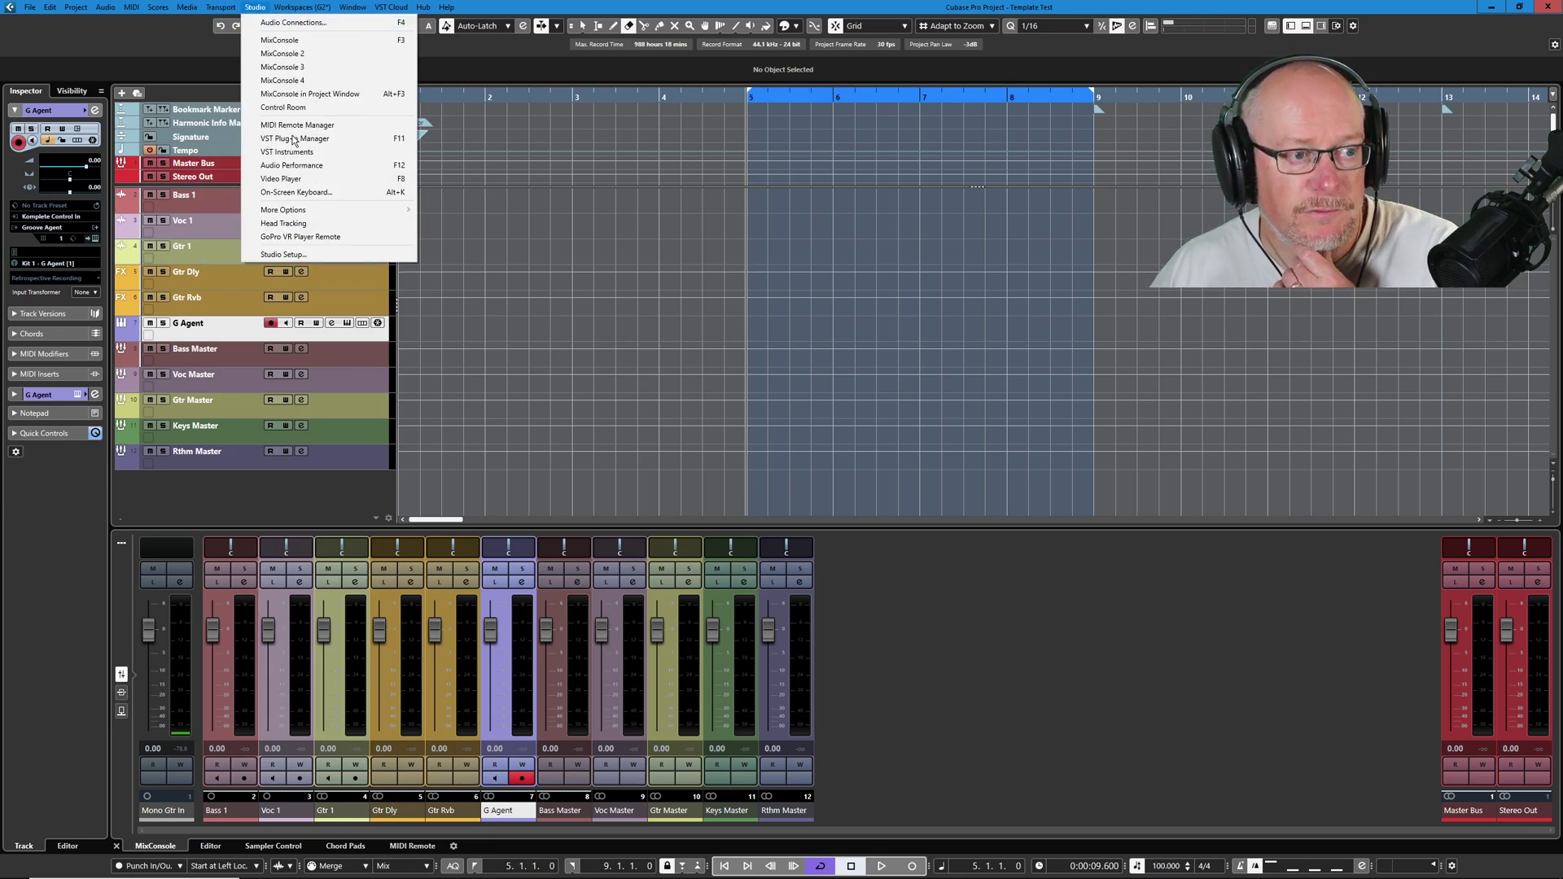
click(293, 140)
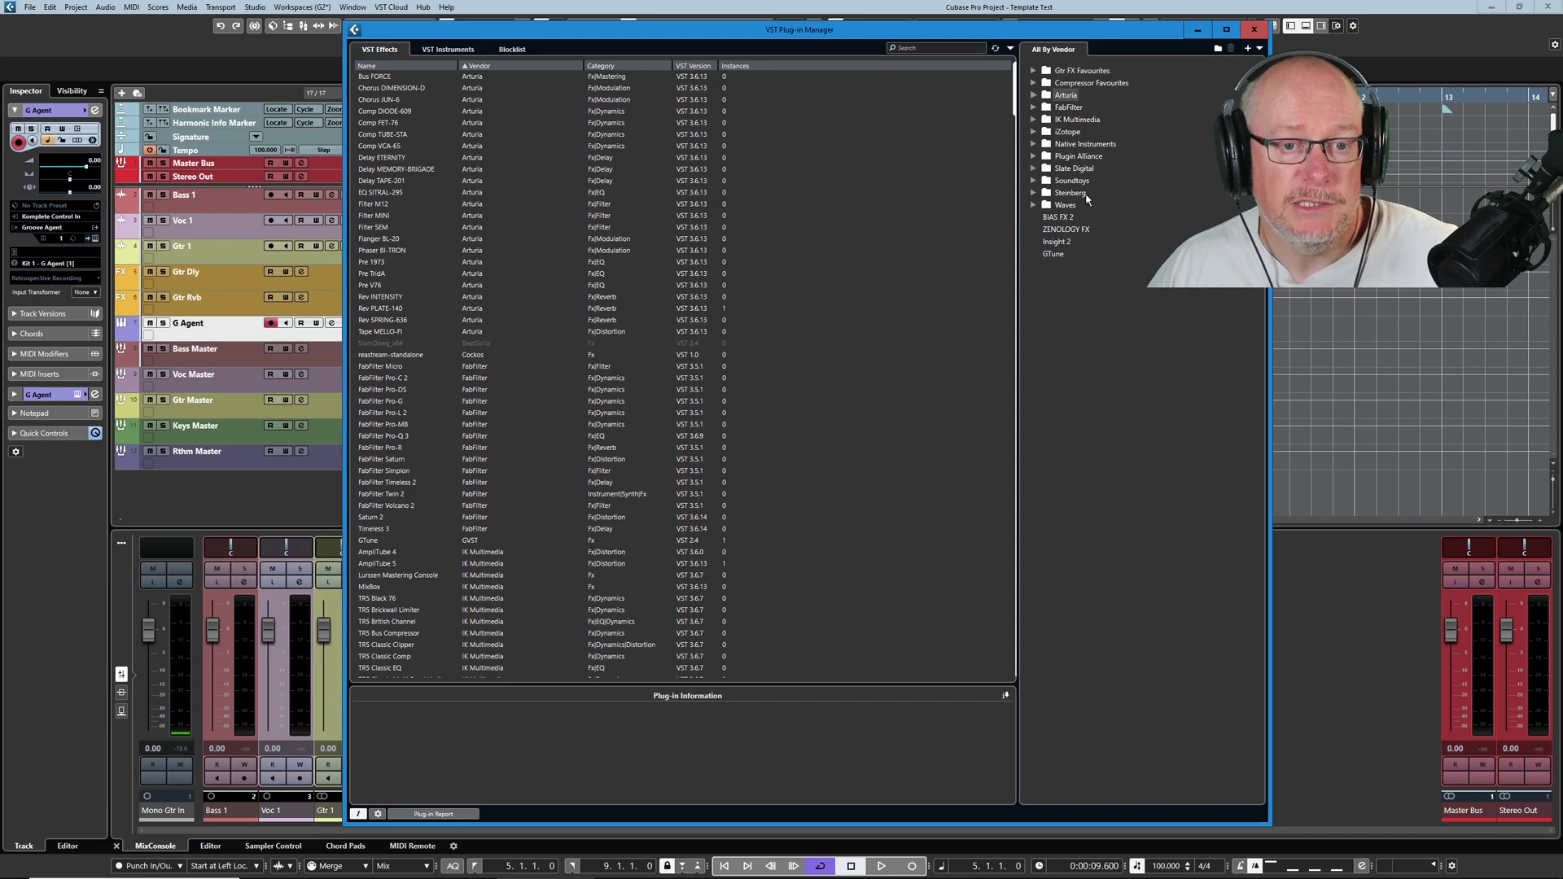
Switch the plug-in collection to FX Categories and hide the Plug-in Information pane.
click(1259, 49)
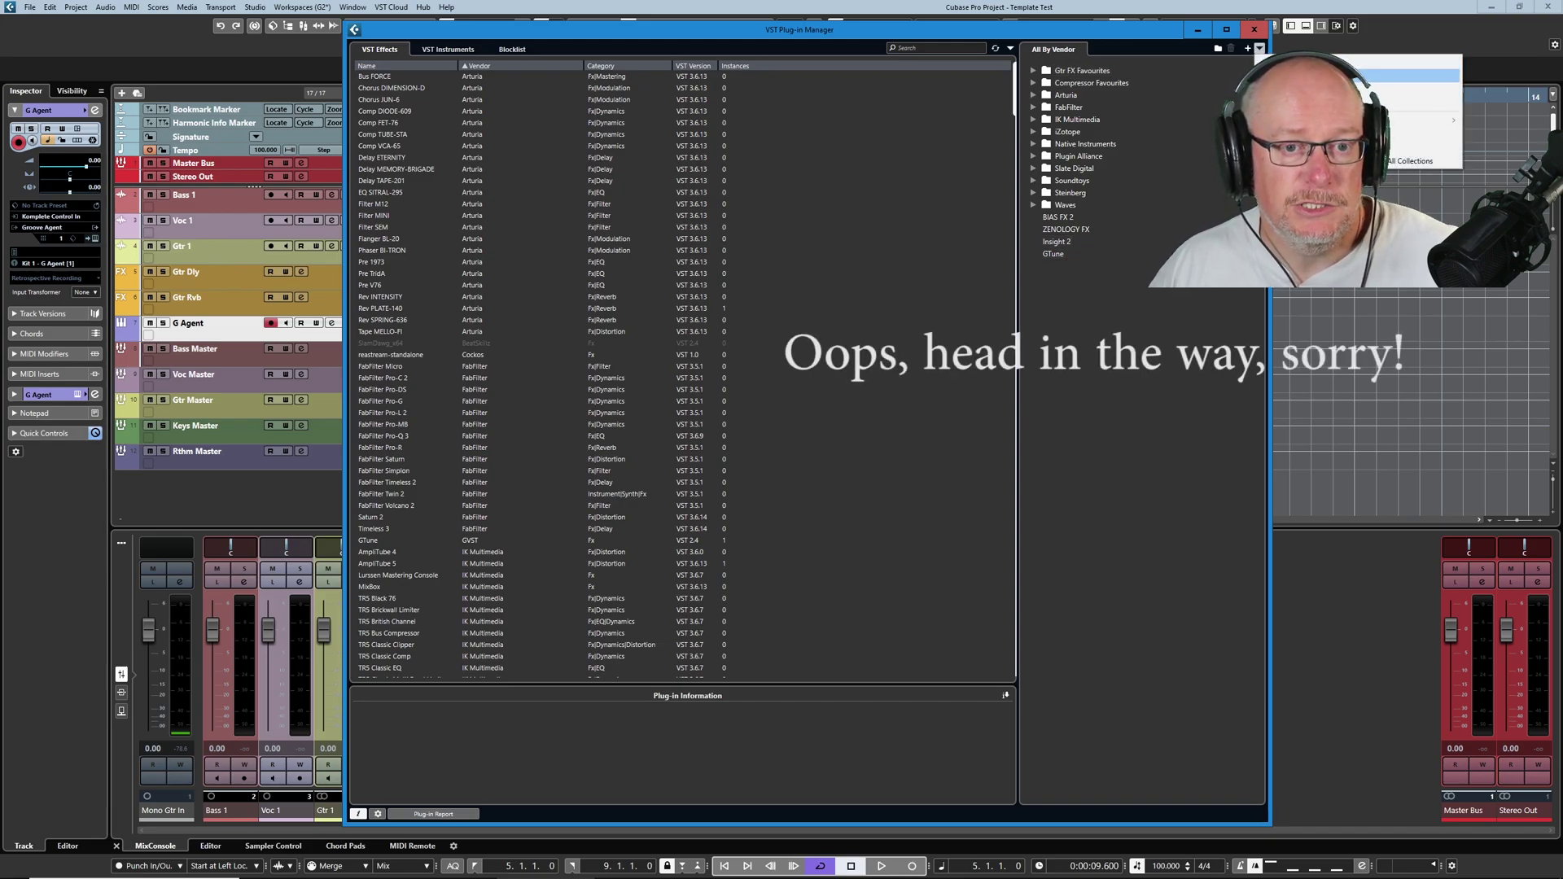
click(1416, 75)
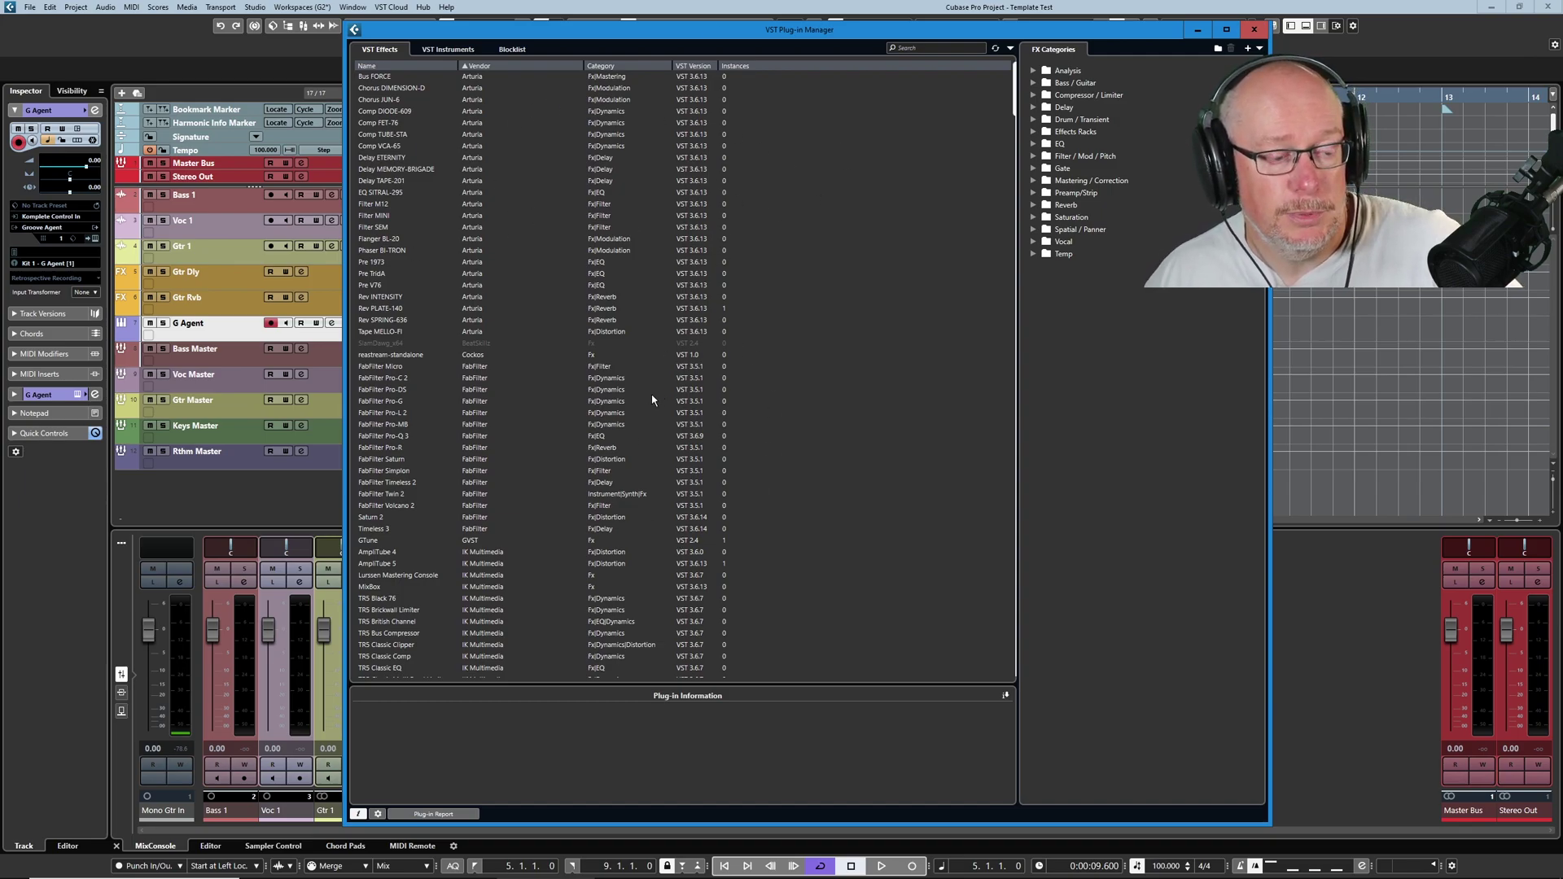
click(358, 813)
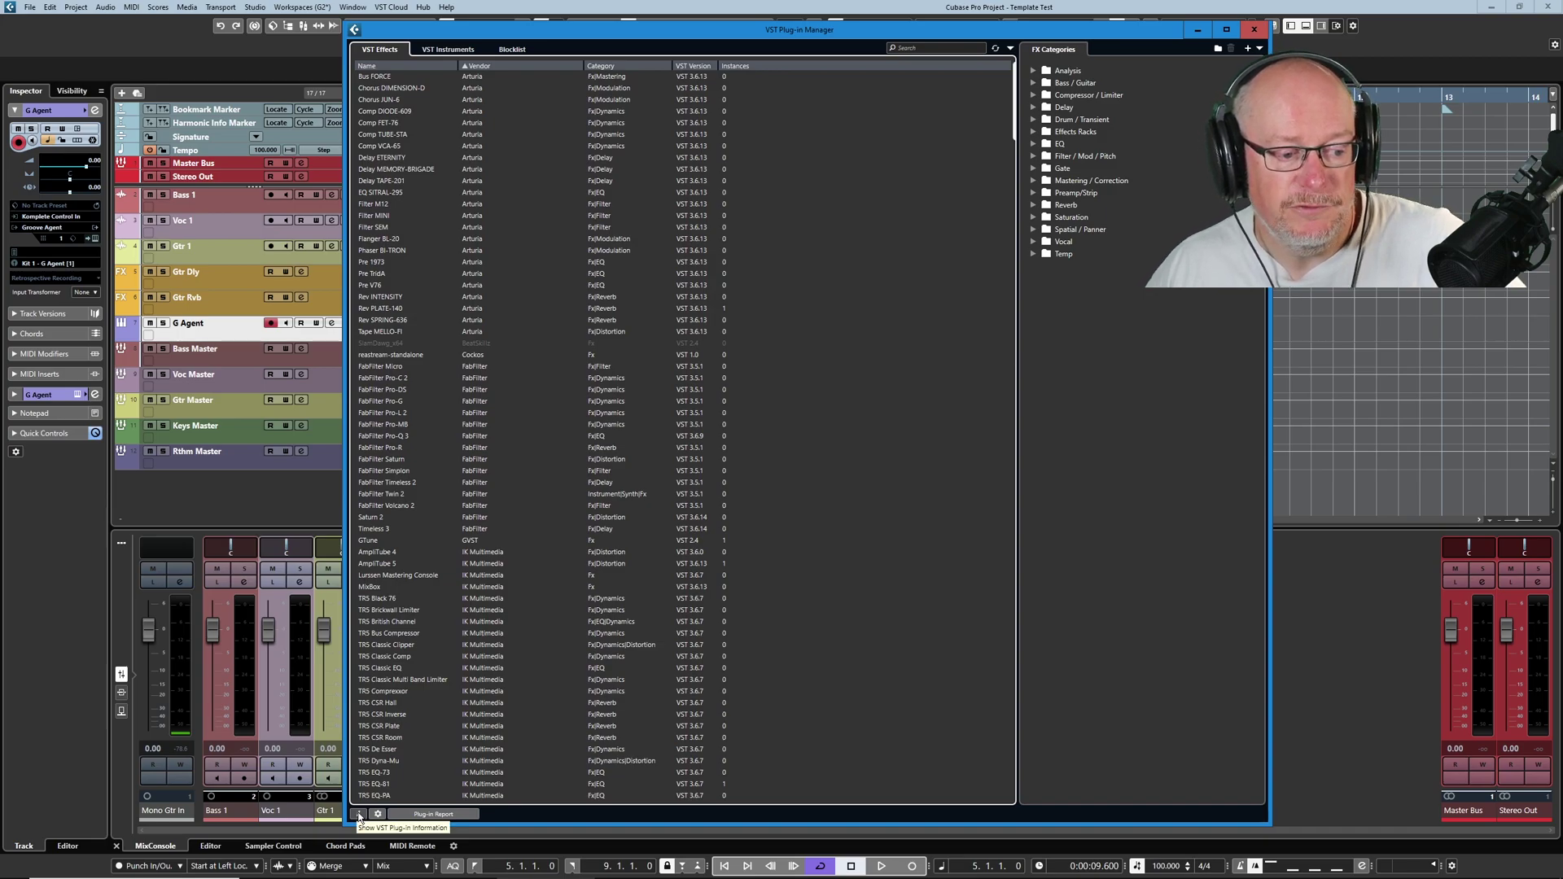
Restore the Plug-in Information pane and inspect FabFilter Pro-Q 3, then Flanger BL-20.
click(359, 814)
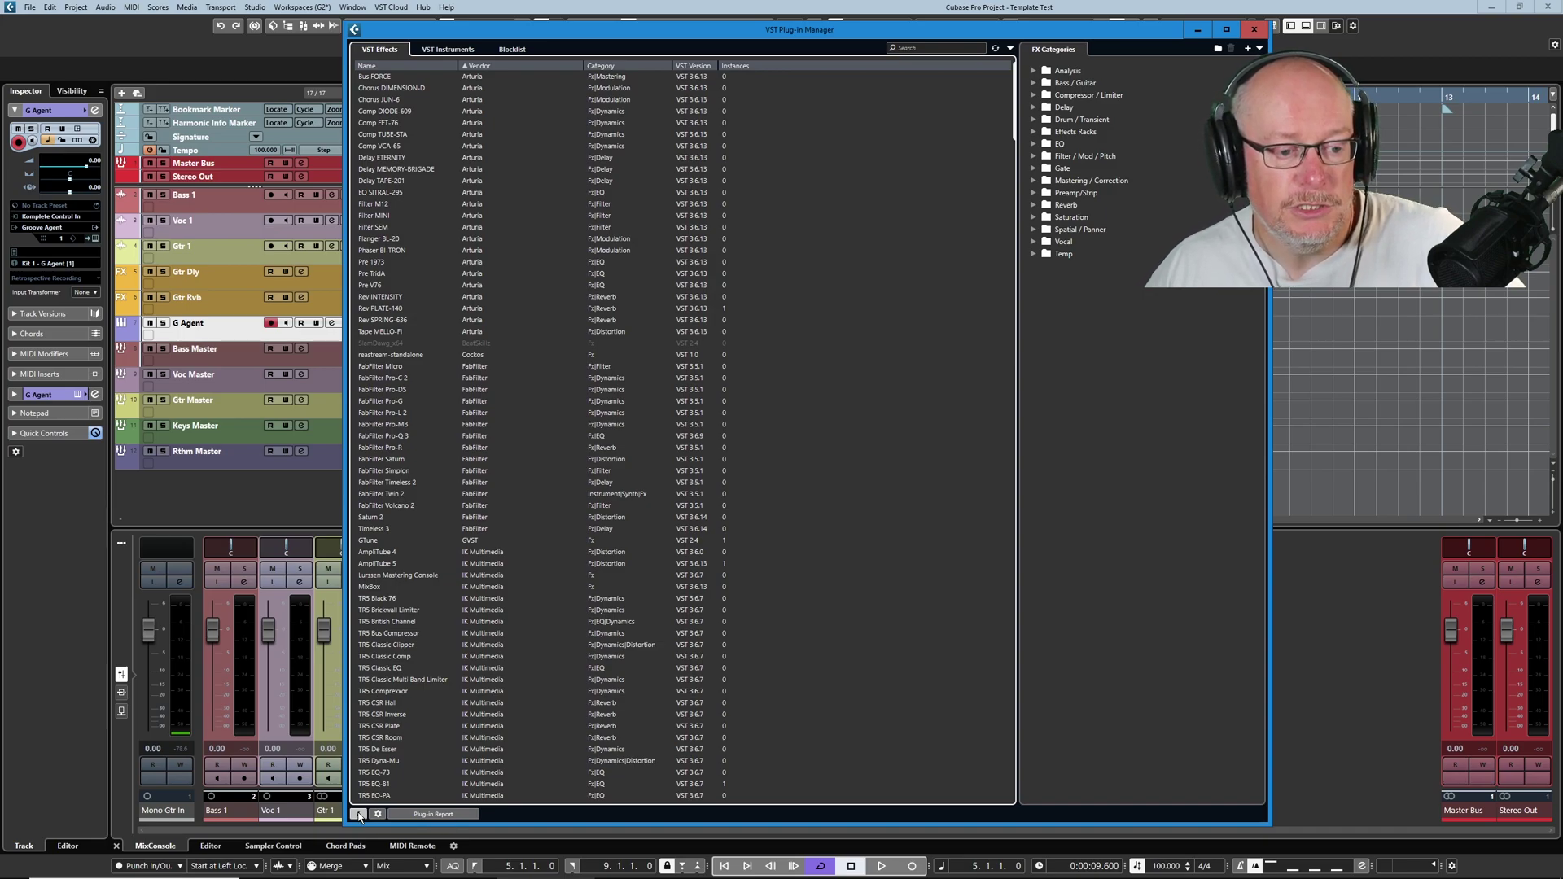
click(395, 436)
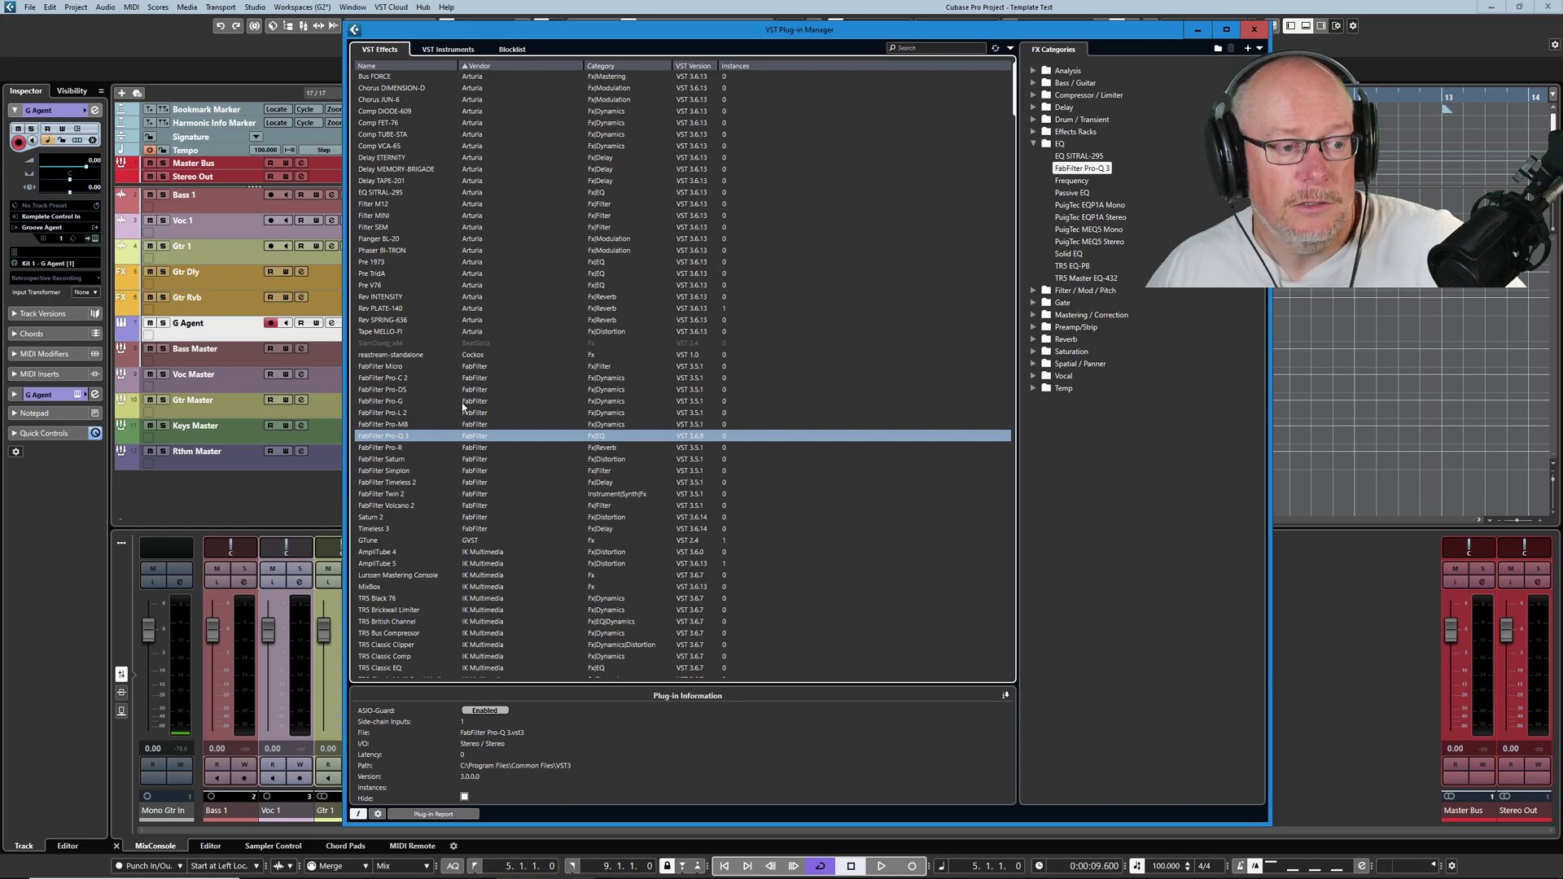
click(377, 238)
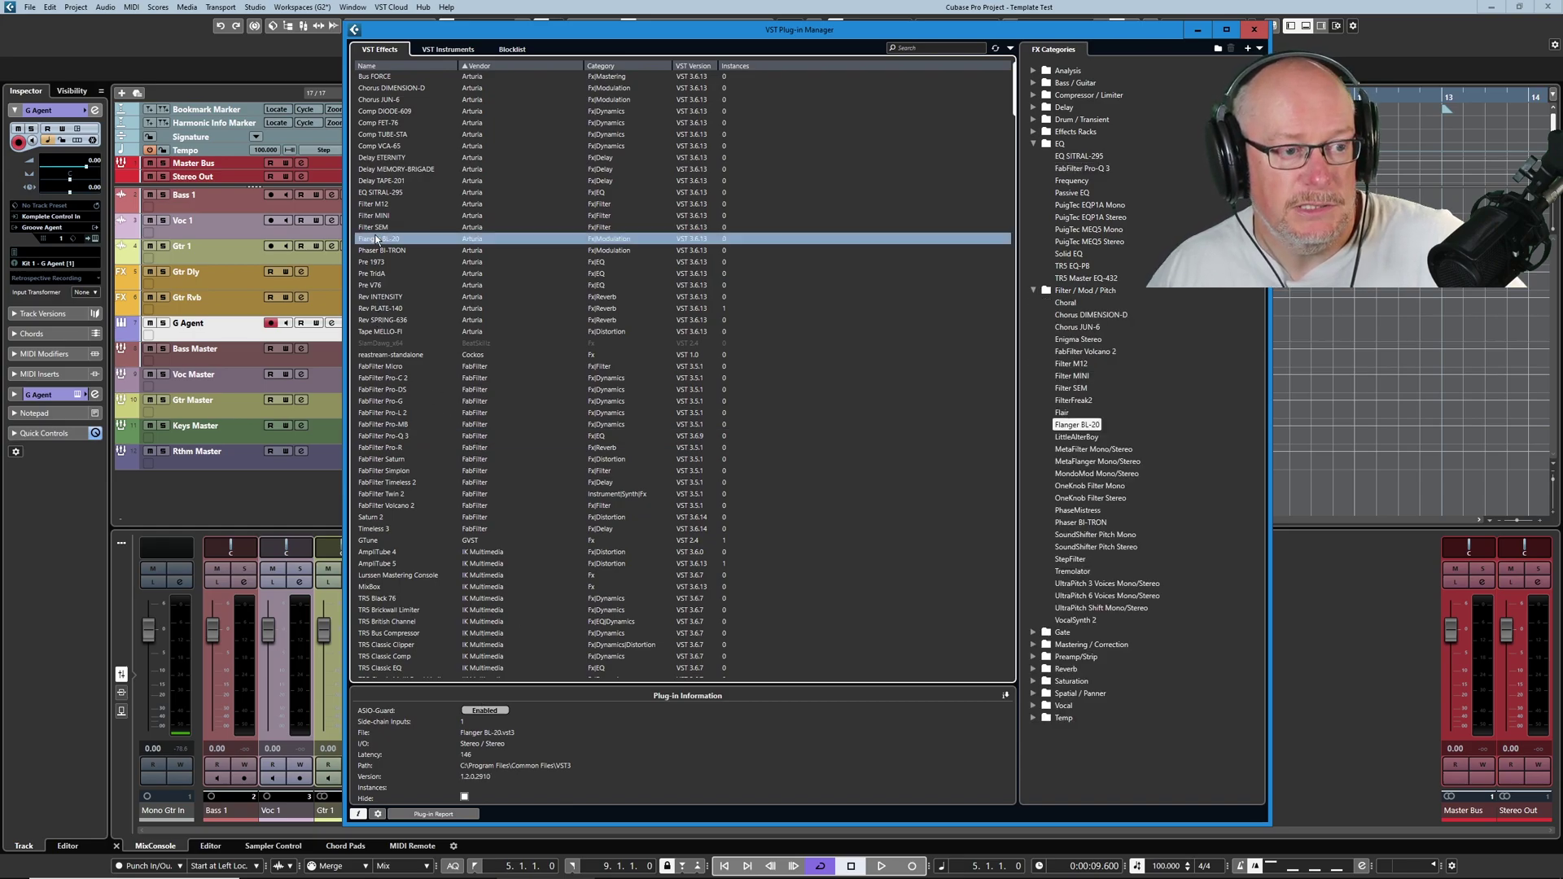